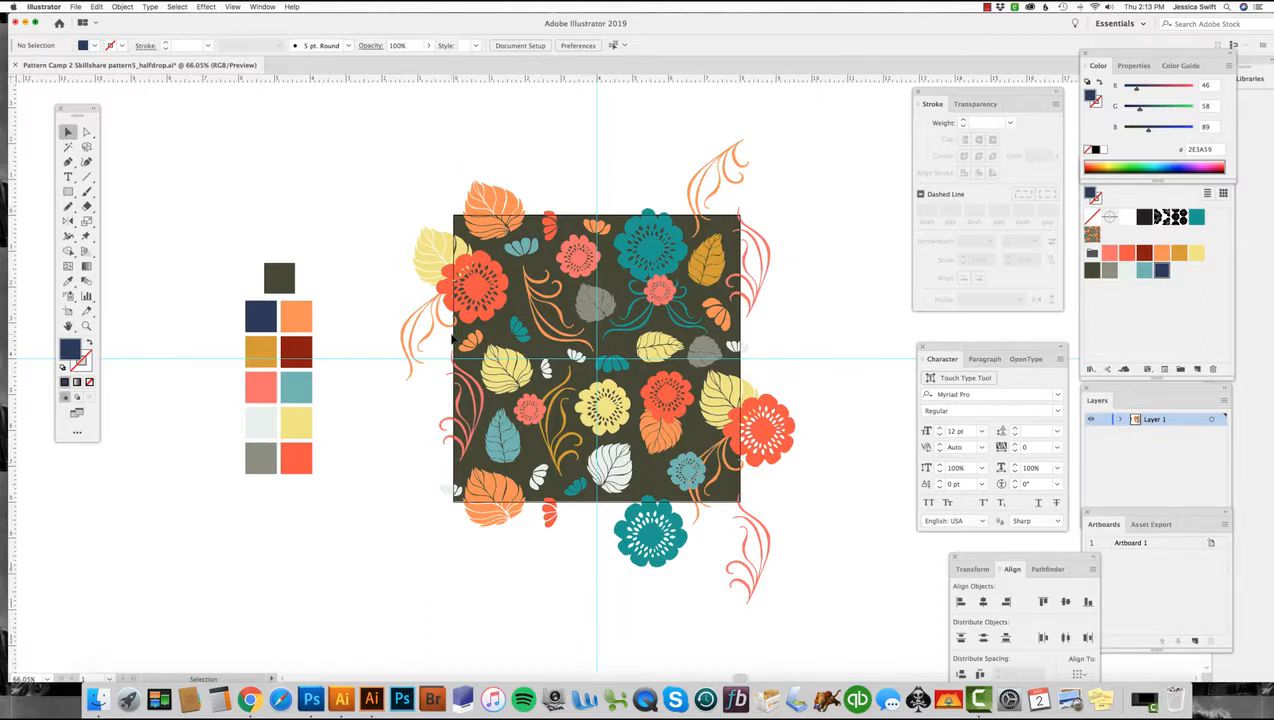
Copy the large coral flower at the pattern's left edge and create a new 8 × 8 in document.
{"action": "scroll", "coordinate": [450, 338], "scroll_direction": "right", "scroll_amount": 1}
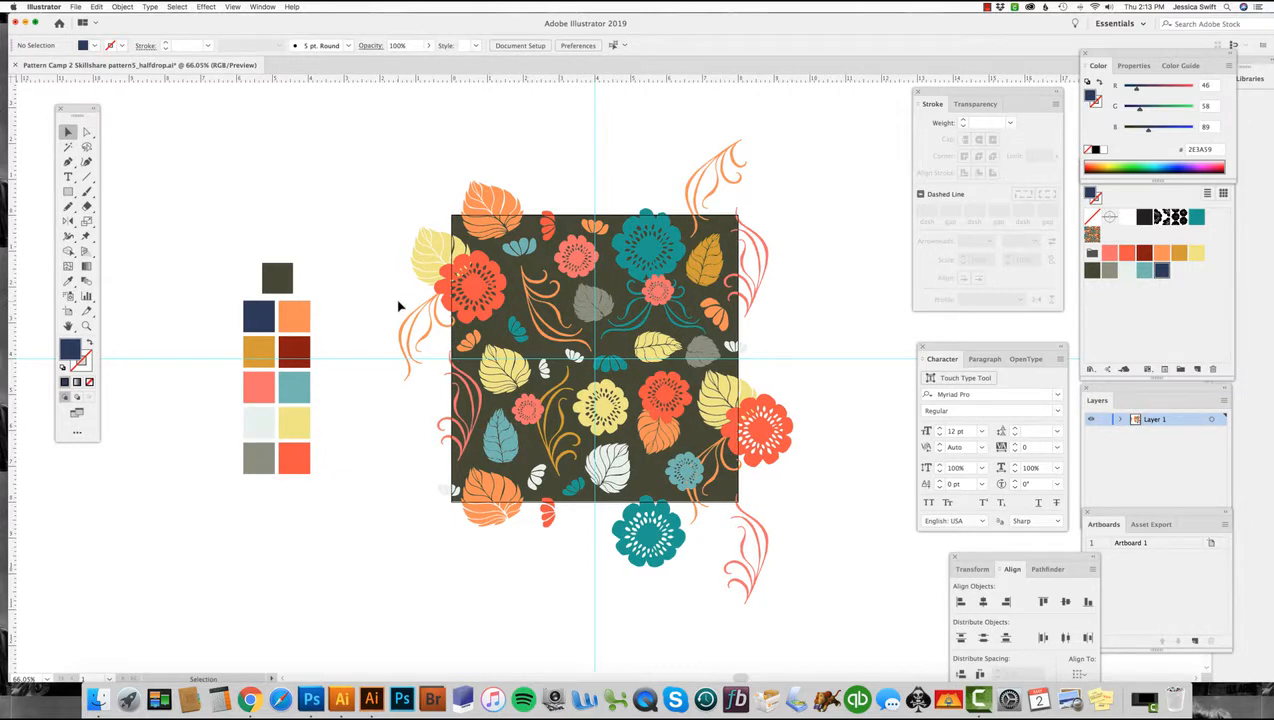
{"action": "left_click", "coordinate": [469, 292]}
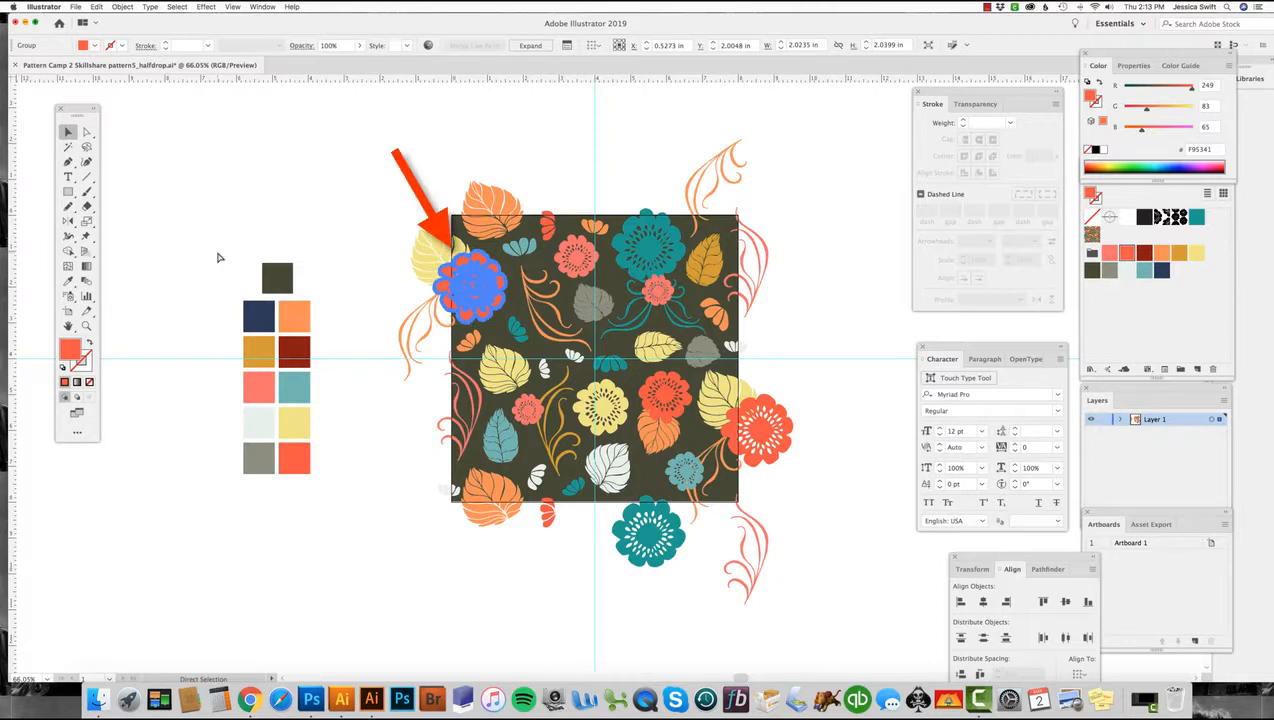
{"action": "key", "text": "super+c"}
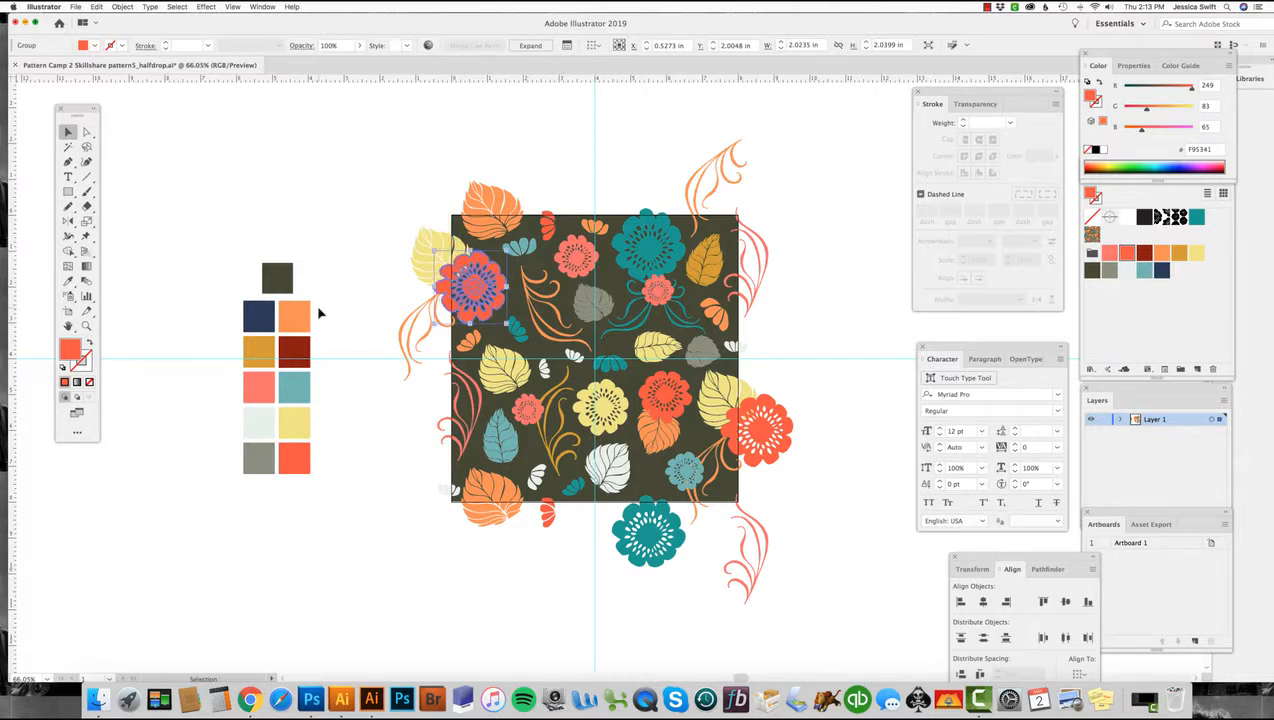
{"action": "key", "text": "super+n"}
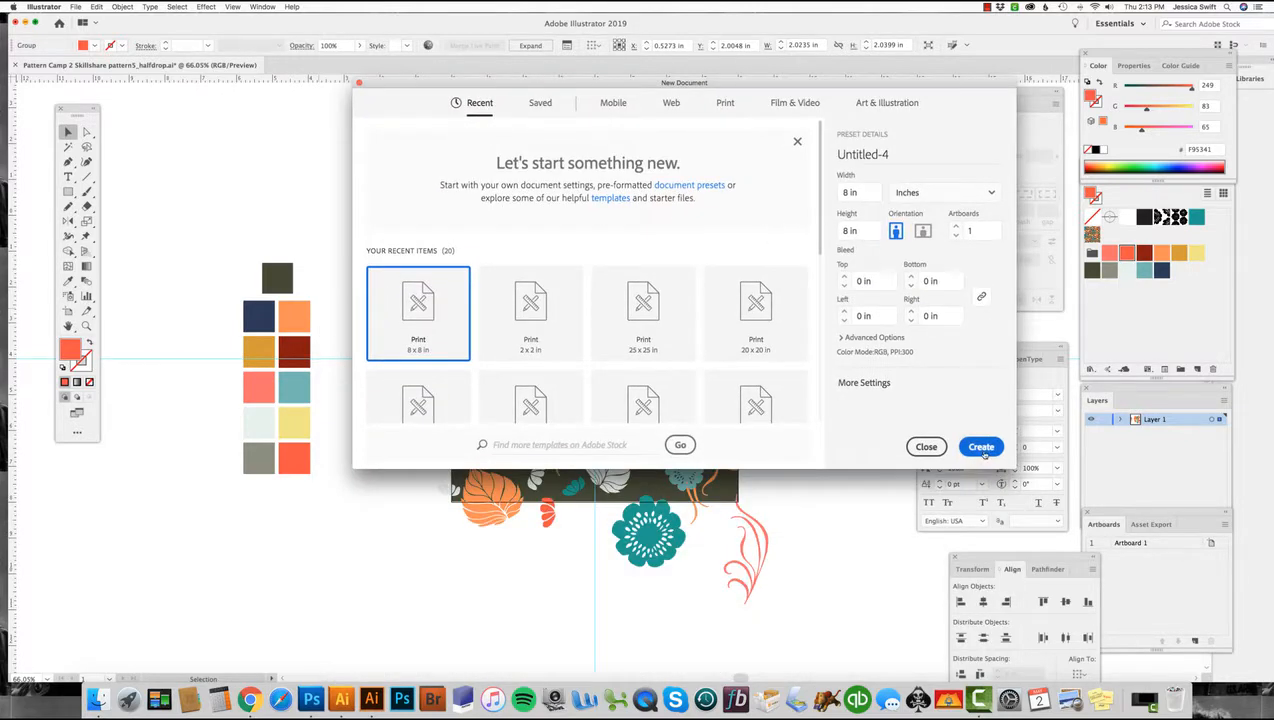
{"action": "left_click", "coordinate": [980, 450]}
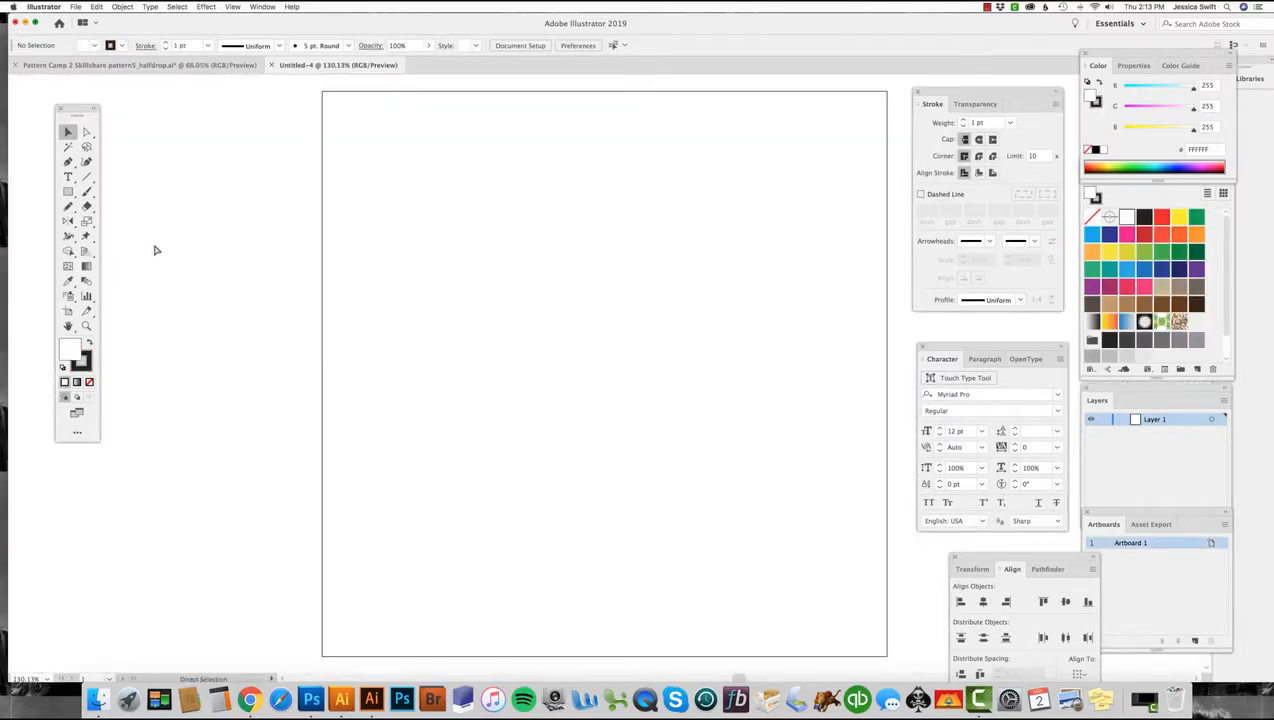
Paste the flower over the artboard's upper-left corner and enlarge it to about 3.77 × 3.80 in.
{"action": "key", "text": "super+v"}
{"action": "left_click_drag", "start_coordinate": [577, 373], "coordinate": [312, 155]}
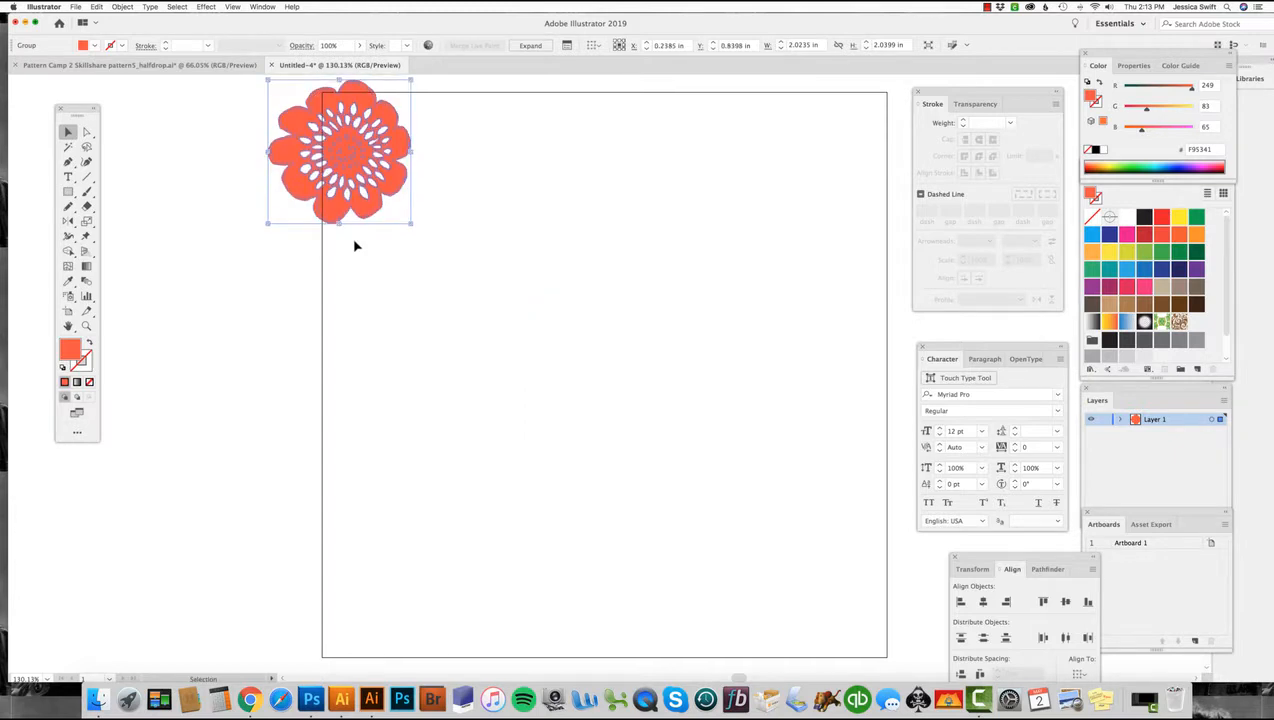
{"action": "key", "text": "super+1"}
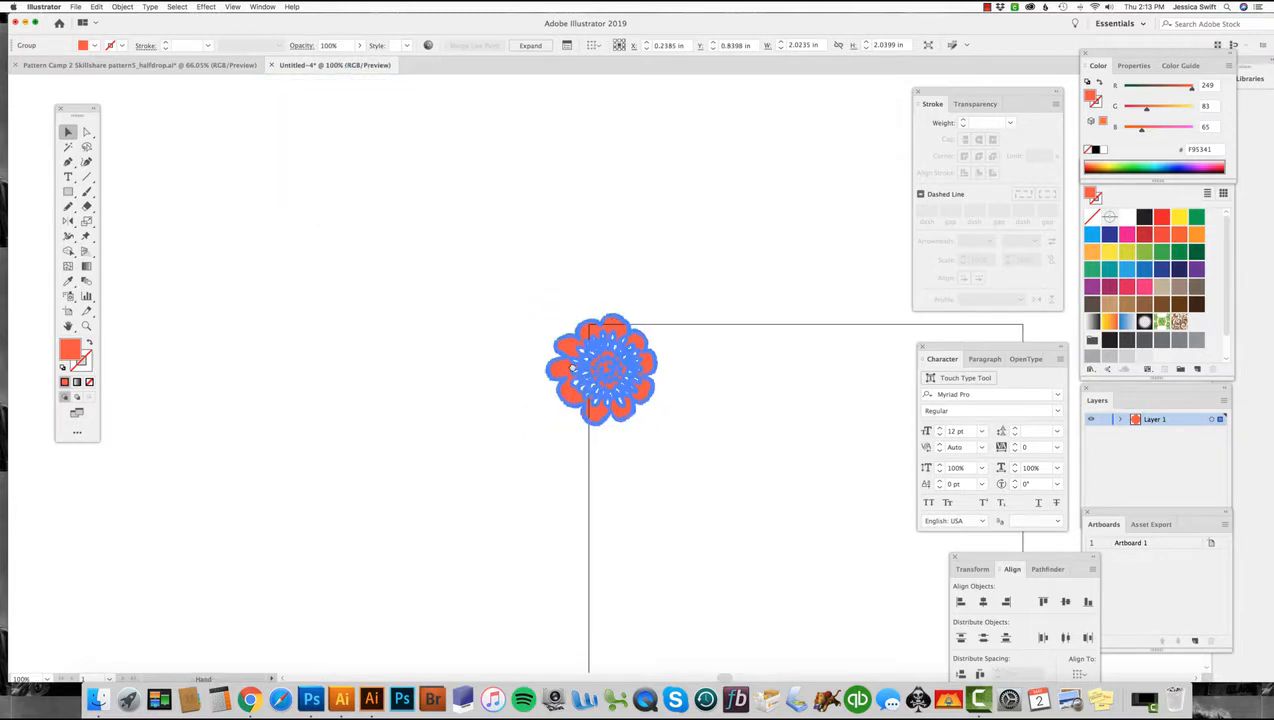
{"action": "left_click_drag", "start_coordinate": [580, 388], "coordinate": [332, 202]}
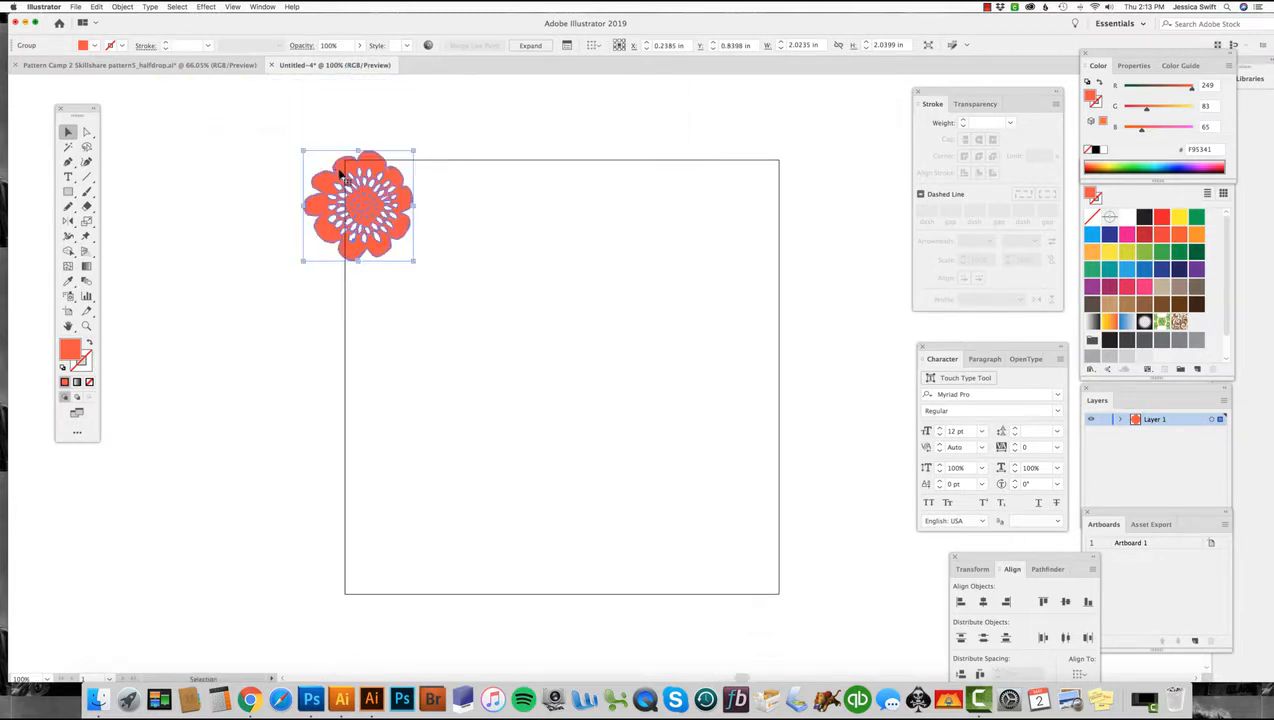
{"action": "left_click_drag", "start_coordinate": [414, 261], "coordinate": [540, 358]}
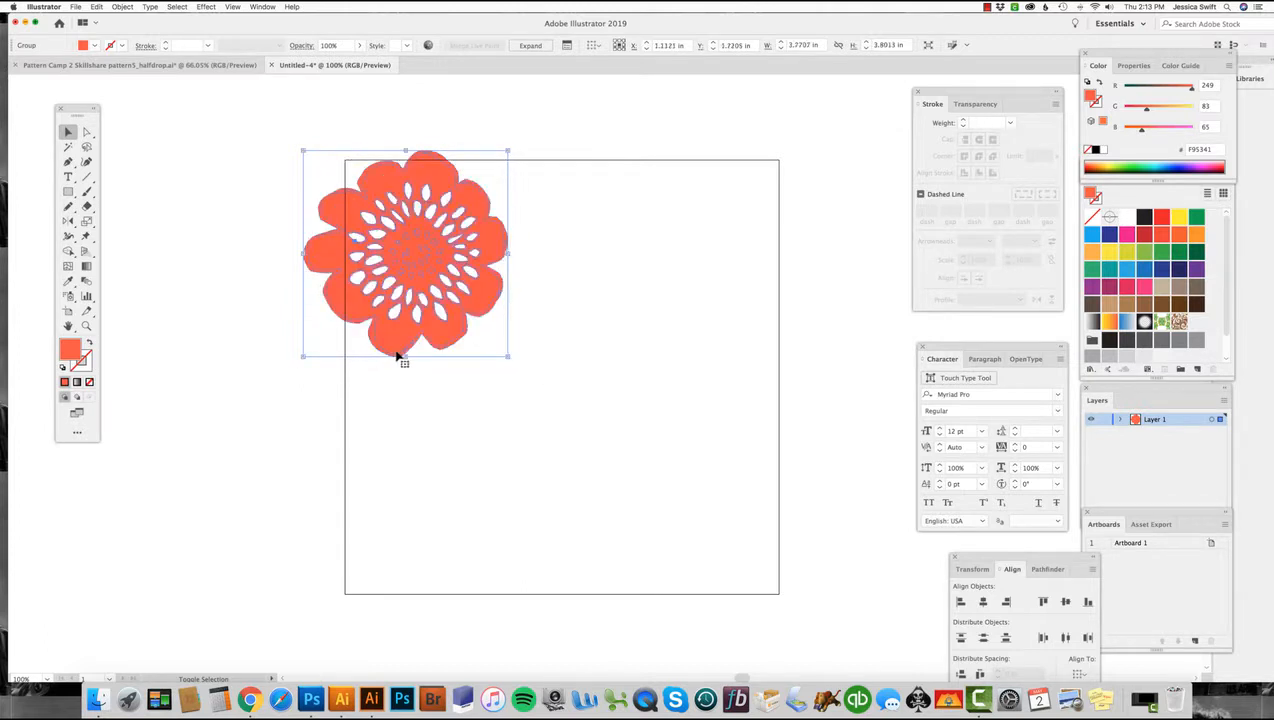
{"action": "left_click", "coordinate": [253, 341]}
Make a moved copy of the flower 8 in horizontally and 0 in vertically.
{"action": "left_click", "coordinate": [441, 218]}
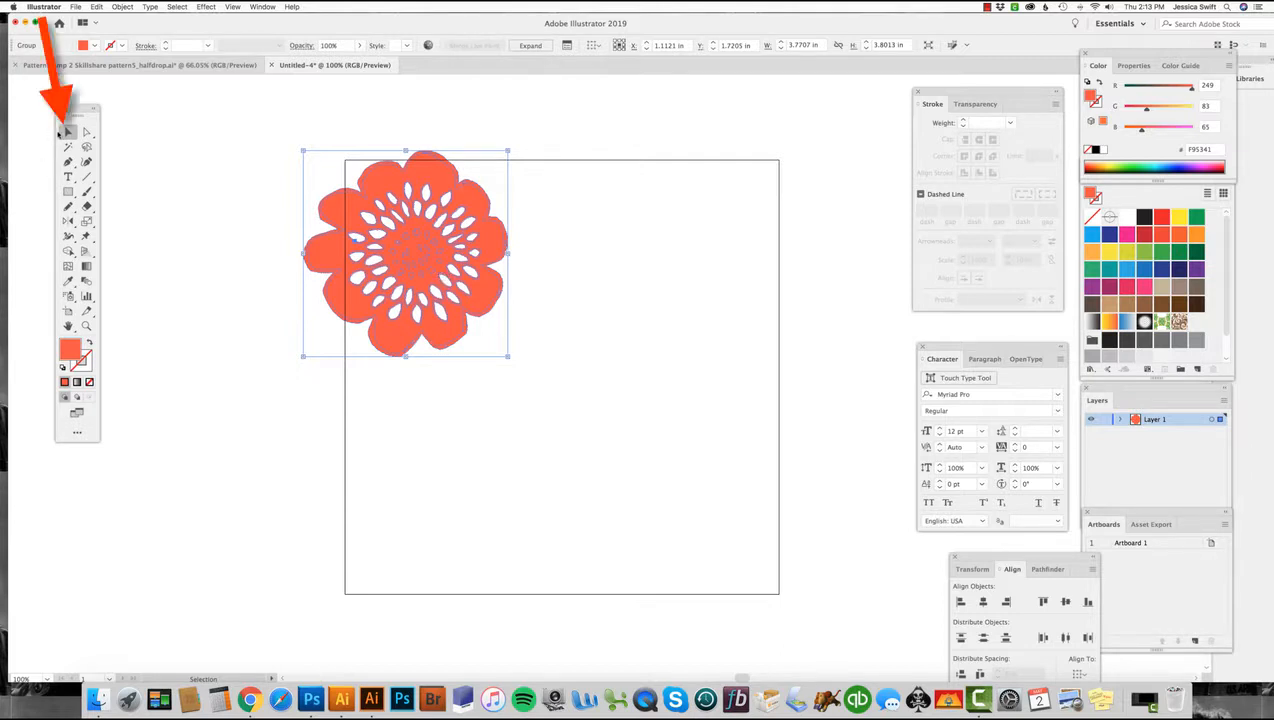
{"action": "double_click", "coordinate": [67, 131]}
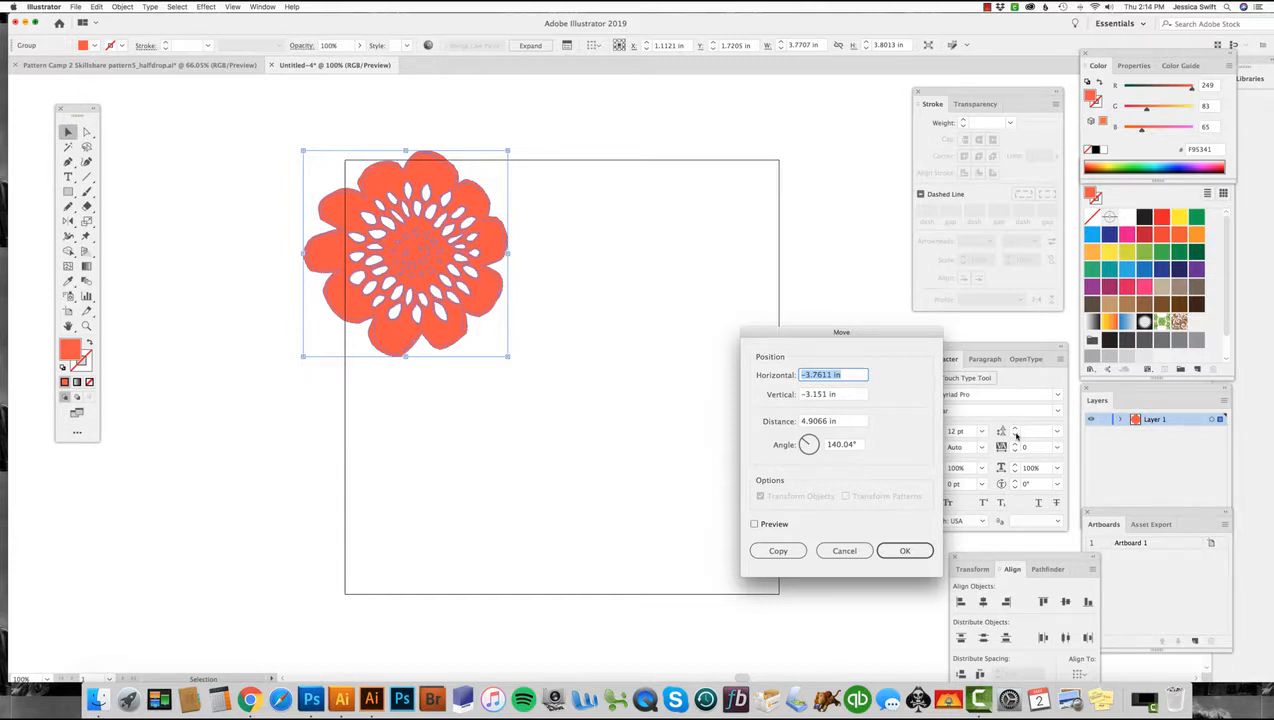
{"action": "type", "text": "8"}
{"action": "key", "text": "Tab"}
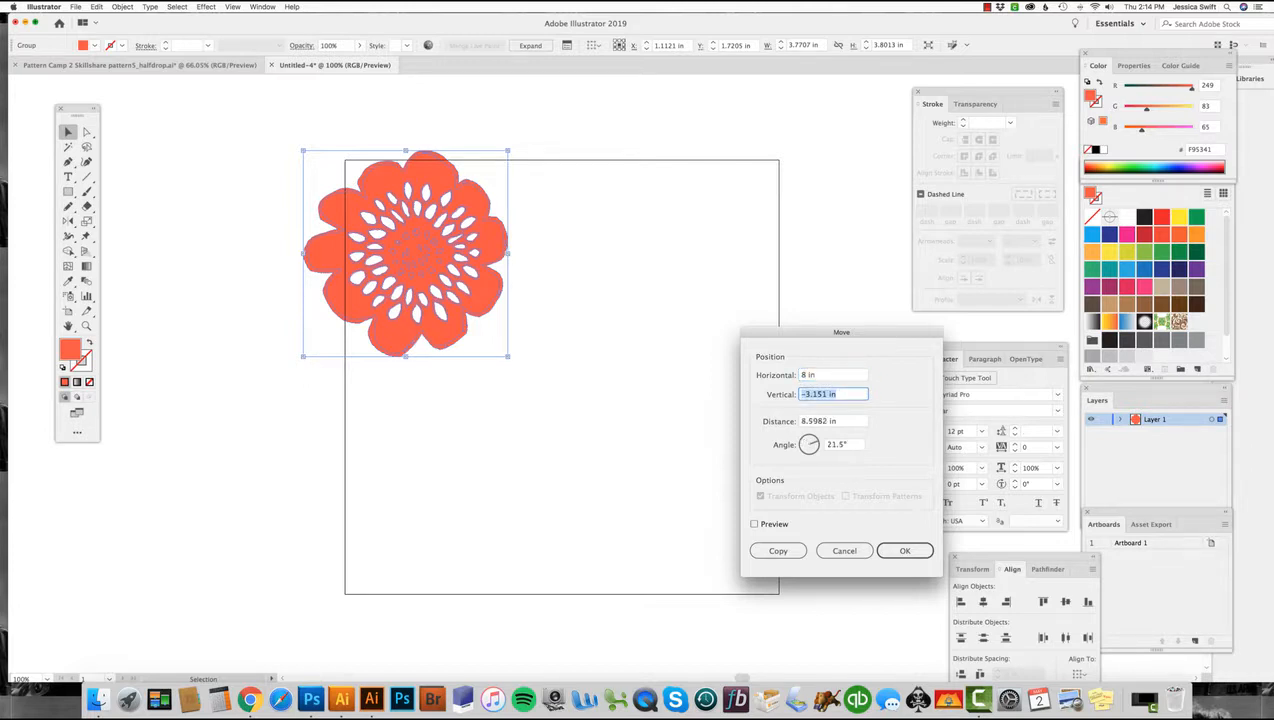
{"action": "type", "text": "0"}
{"action": "left_click", "coordinate": [759, 551]}
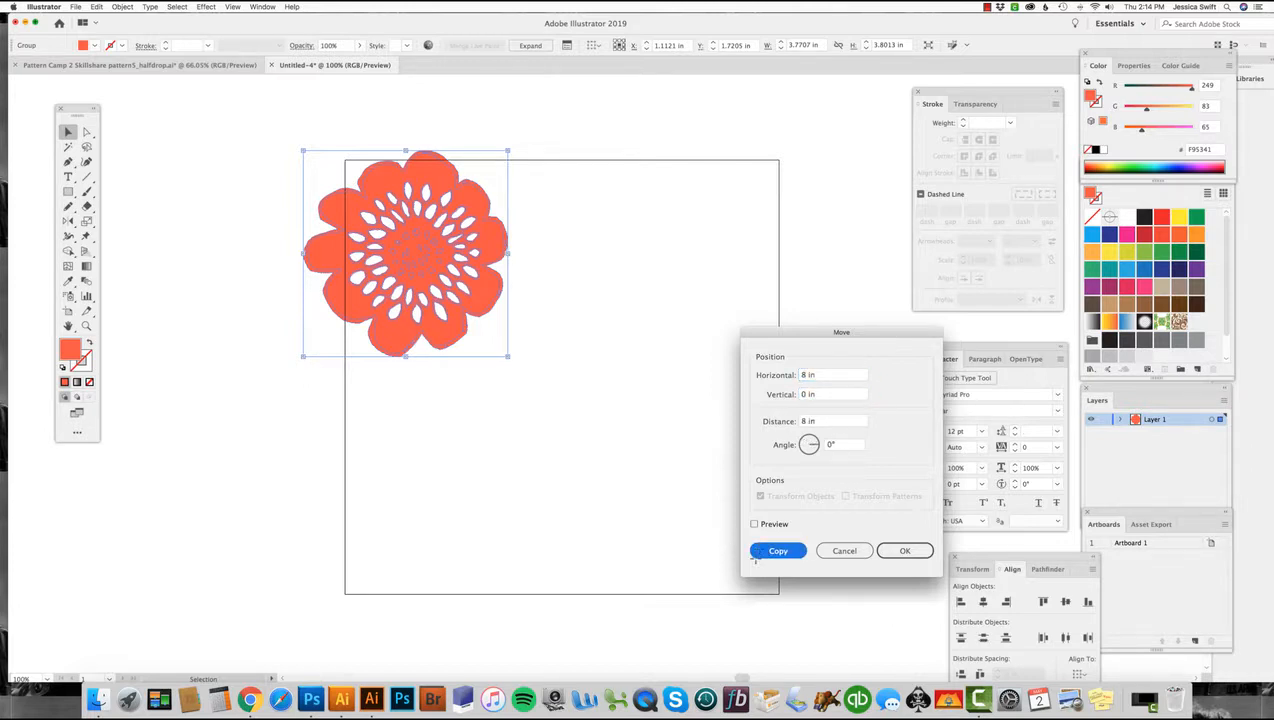
{"action": "left_click", "coordinate": [293, 400]}
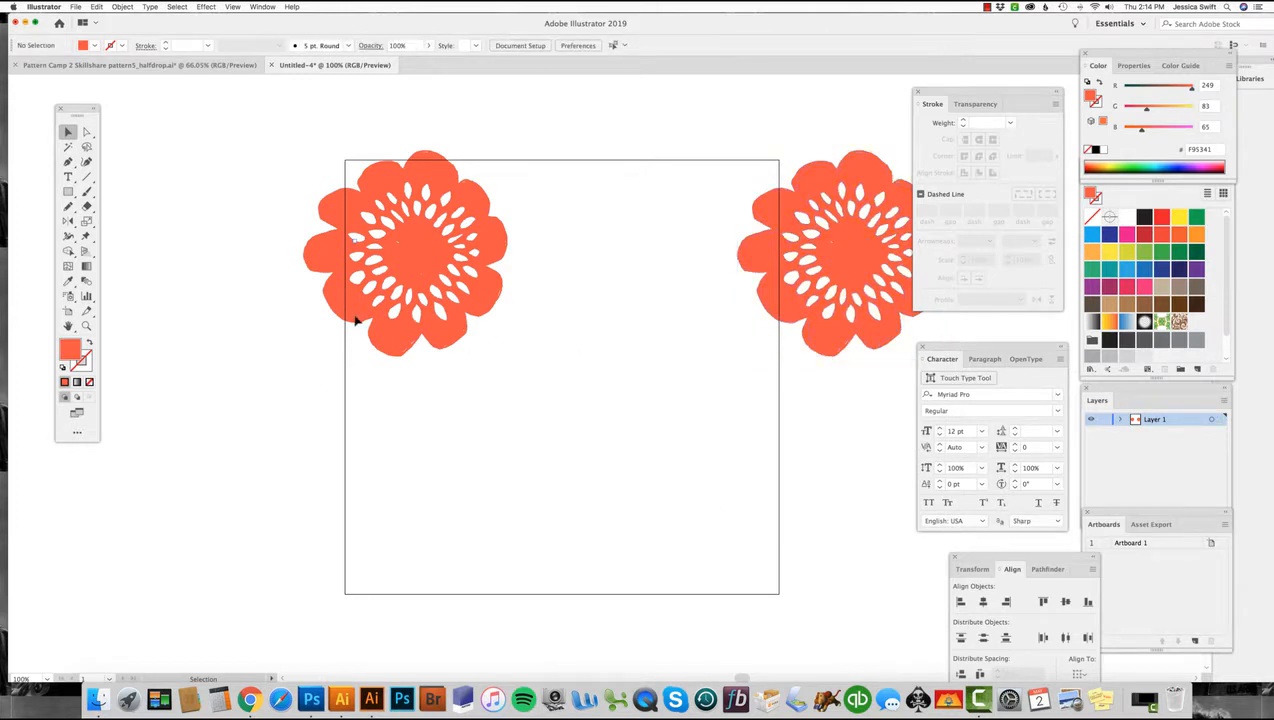
Copy both top flowers together with a move of 0 in horizontally and 8 in vertically.
{"action": "left_click", "coordinate": [416, 212]}
{"action": "left_click", "coordinate": [820, 258], "text": "shift"}
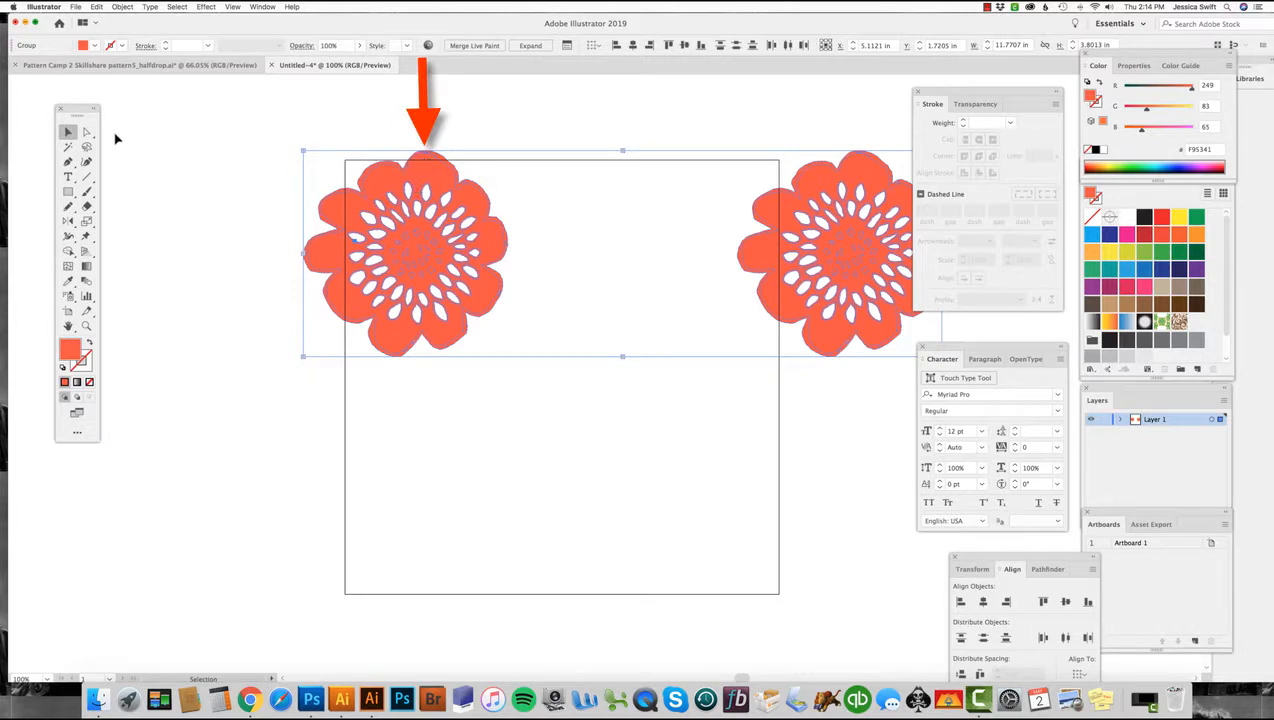
{"action": "double_click", "coordinate": [70, 131]}
{"action": "type", "text": "0"}
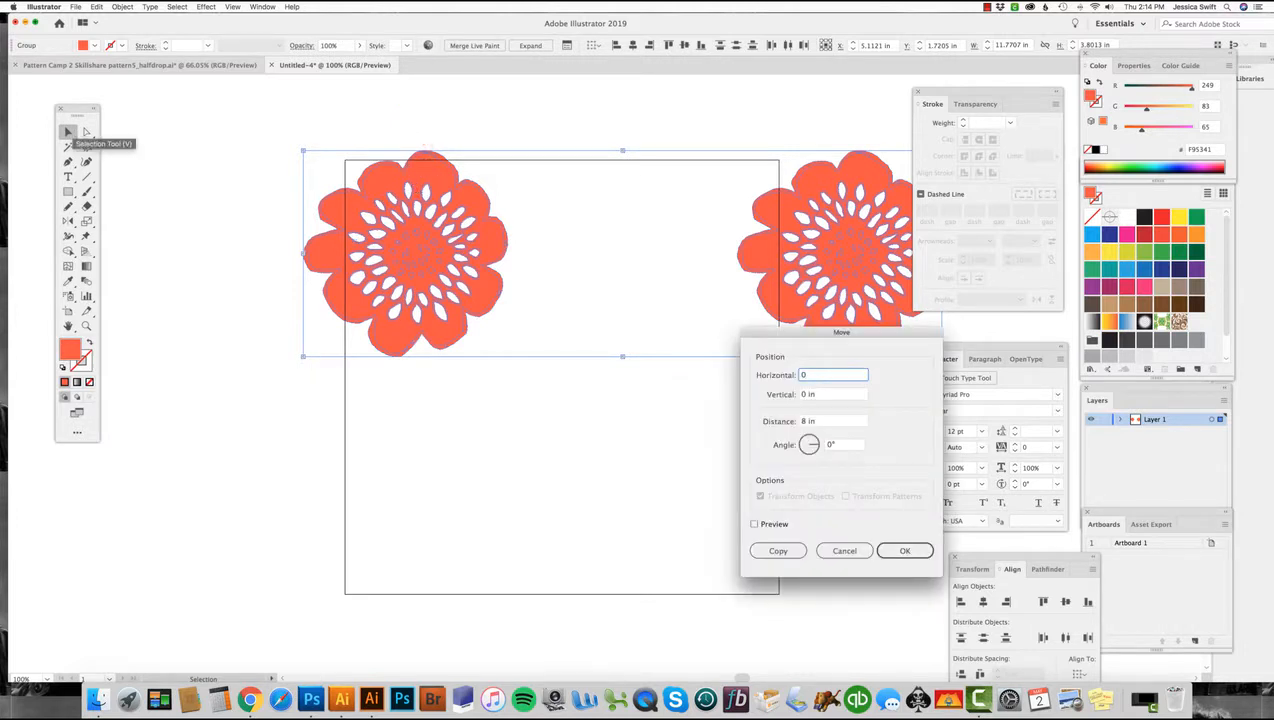
{"action": "key", "text": "Tab"}
{"action": "type", "text": "8"}
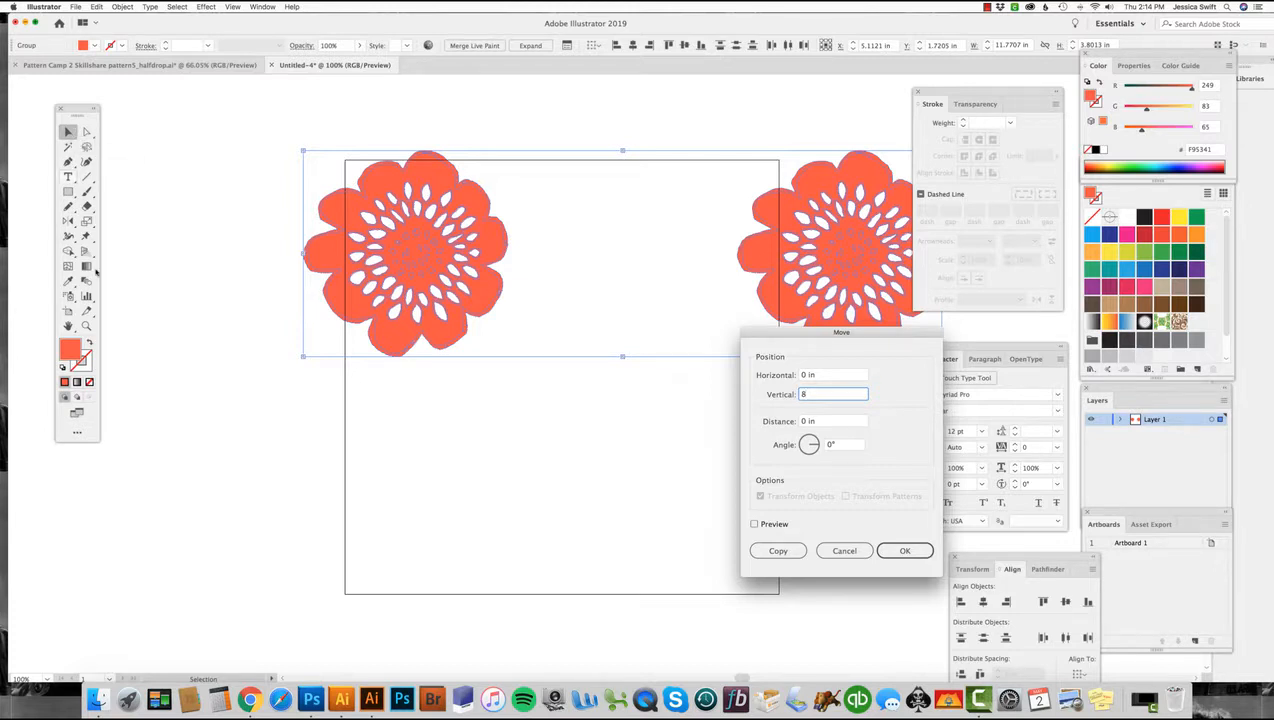
{"action": "left_click", "coordinate": [776, 550]}
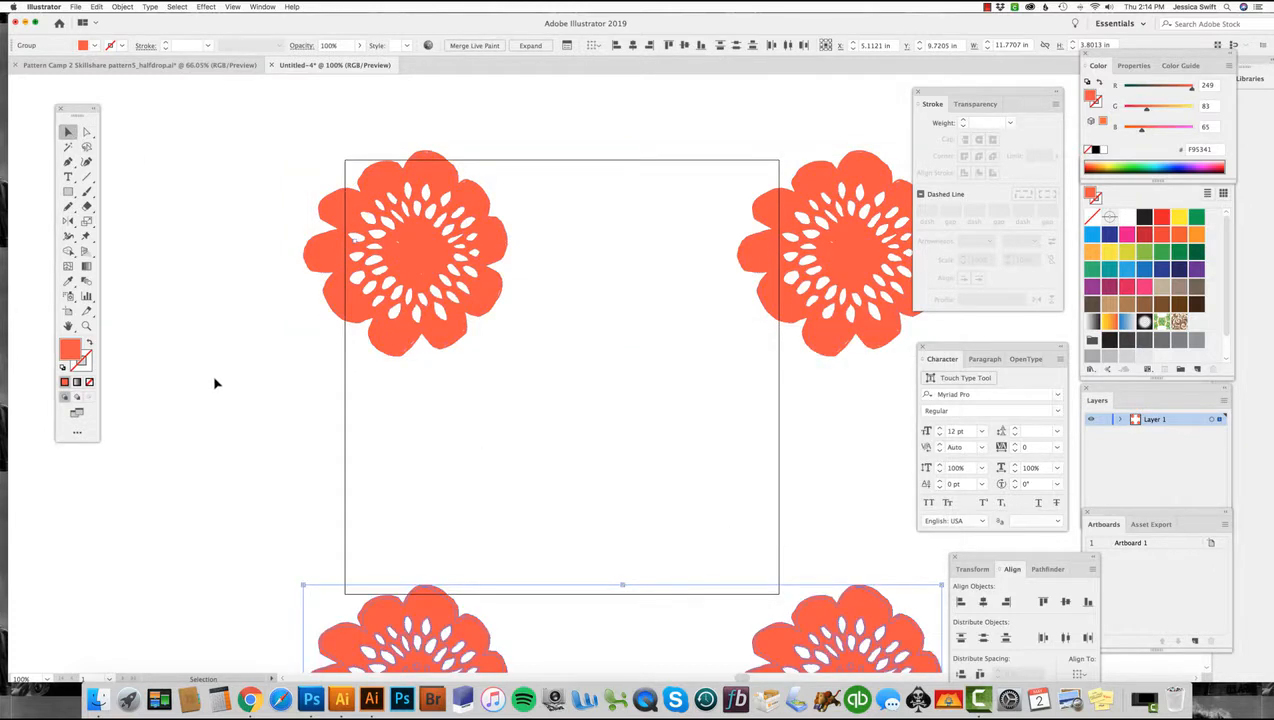
Duplicate the top pair of flowers and nudge the copies straight down to midway between the top and bottom rows.
{"action": "left_click", "coordinate": [422, 254]}
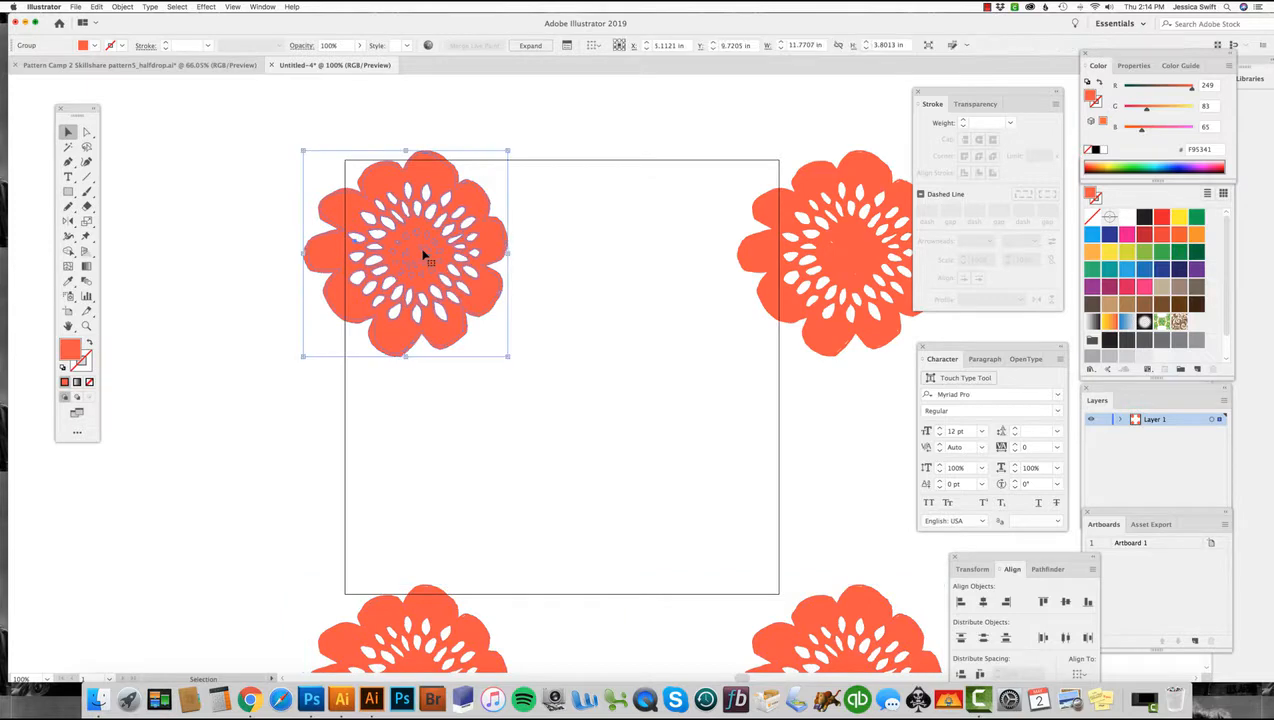
{"action": "left_click", "coordinate": [836, 250], "text": "shift"}
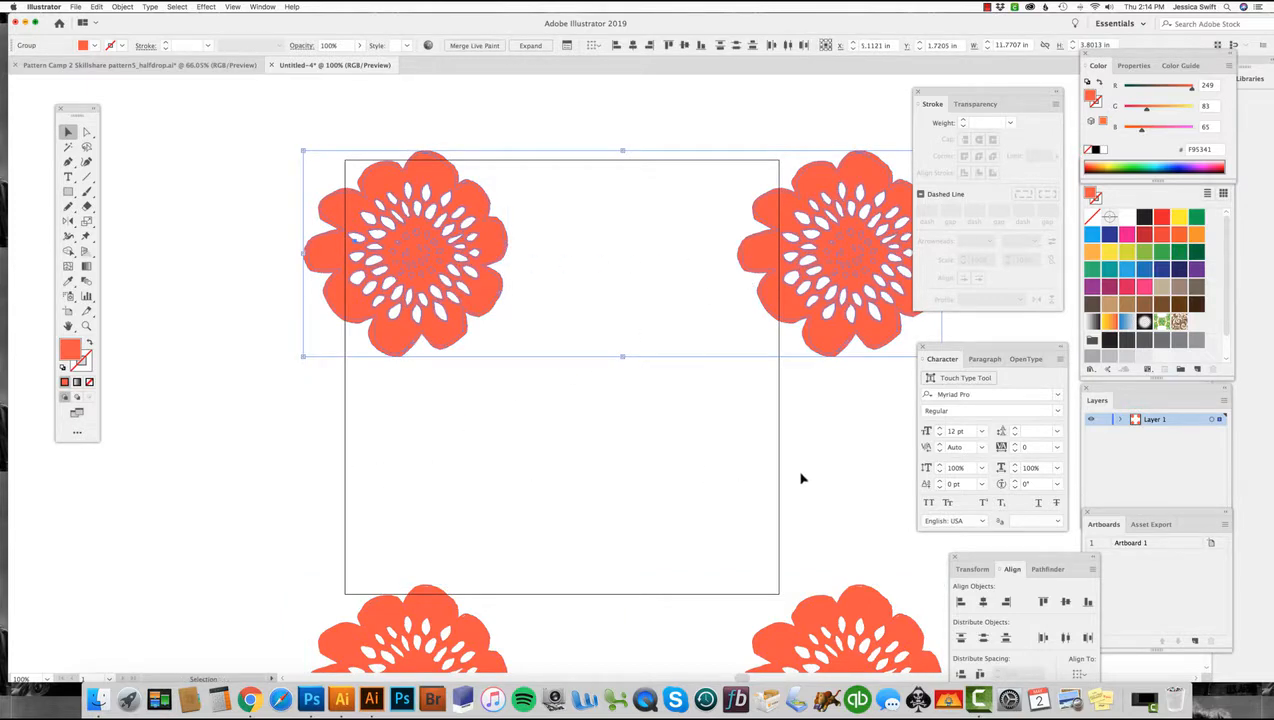
{"action": "key", "text": "a"}
{"action": "key", "text": "v"}
{"action": "key", "text": "a"}
{"action": "key", "text": "v"}
{"action": "key", "text": "shift+Down"}
{"action": "key", "text": "shift+Down"}
{"action": "key", "text": "shift+Down"}
{"action": "key", "text": "shift+Down"}
{"action": "key", "text": "shift+Down"}
{"action": "key", "text": "shift+Down"}
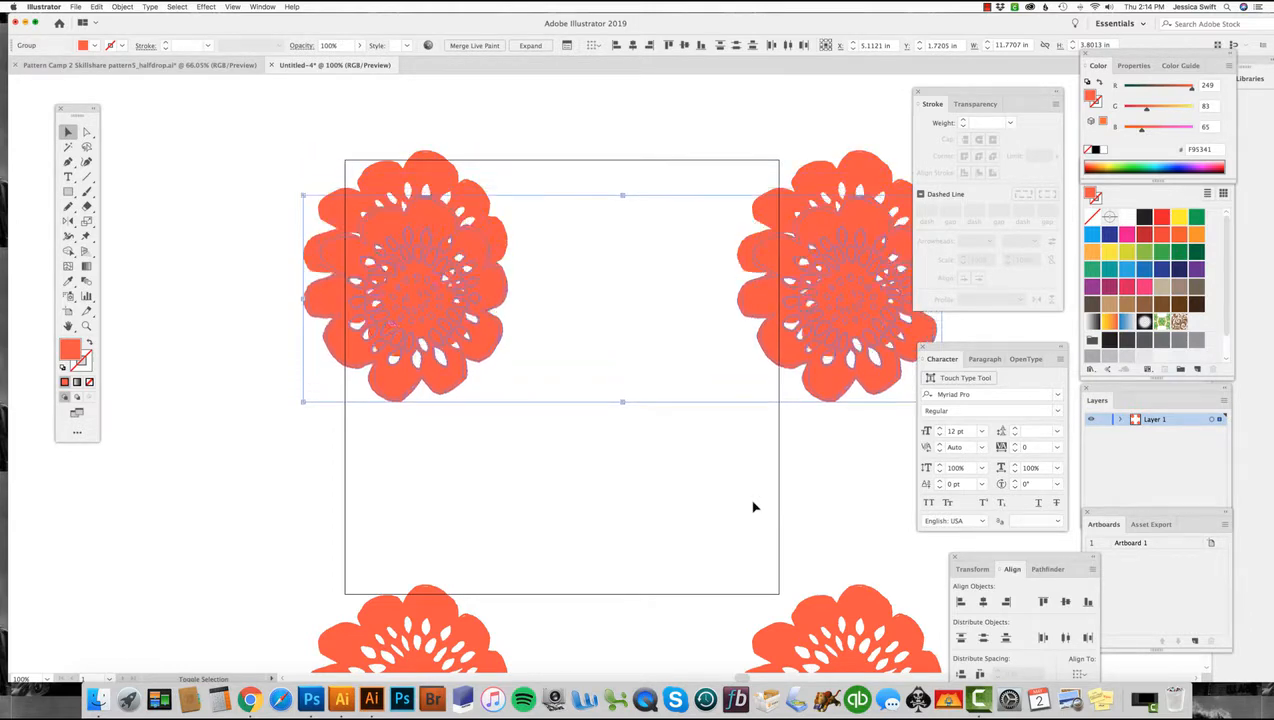
{"action": "key", "text": "shift+Down"}
{"action": "key", "text": "shift+Down"}
{"action": "key", "text": "shift+Down"}
{"action": "key", "text": "shift+Down"}
{"action": "key", "text": "shift+Down"}
{"action": "key", "text": "shift+Down"}
{"action": "key", "text": "shift+Down"}
{"action": "key", "text": "shift+Down"}
{"action": "key", "text": "shift+Down"}
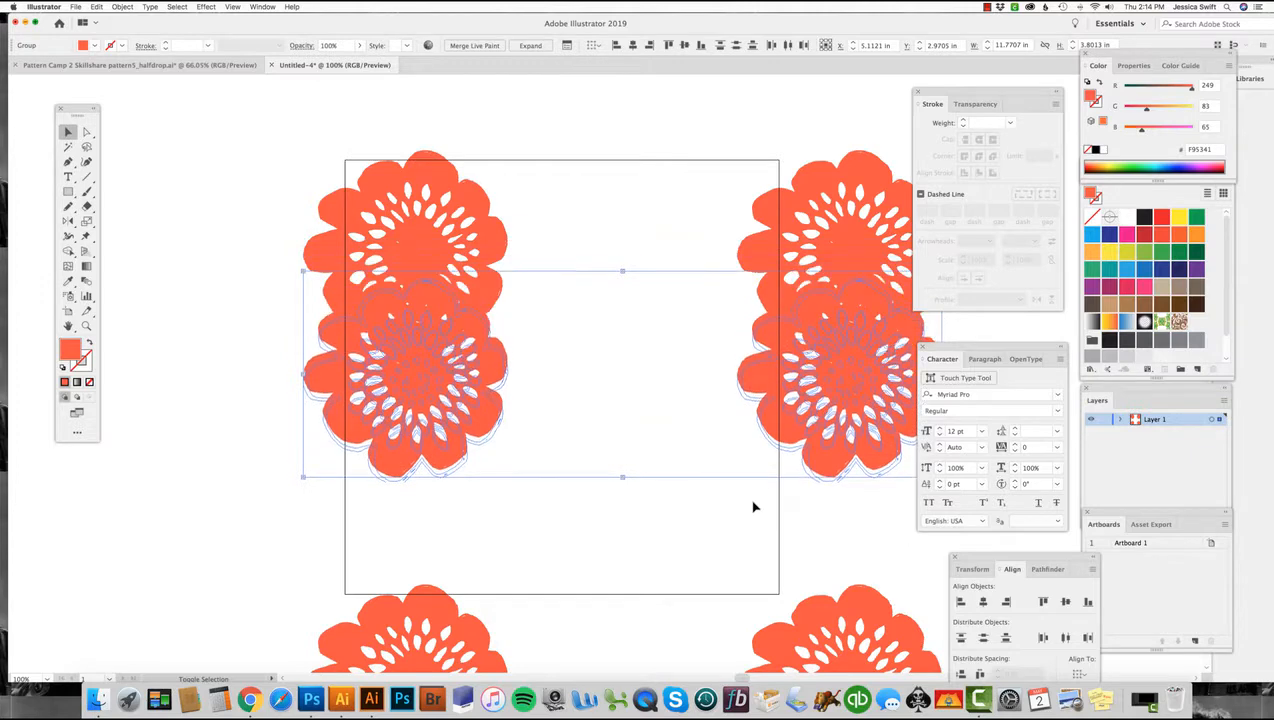
{"action": "key", "text": "shift+Down"}
{"action": "key", "text": "shift+Down"}
{"action": "key", "text": "shift+Down"}
{"action": "key", "text": "shift+Down"}
{"action": "key", "text": "shift+Down"}
{"action": "key", "text": "shift+Down"}
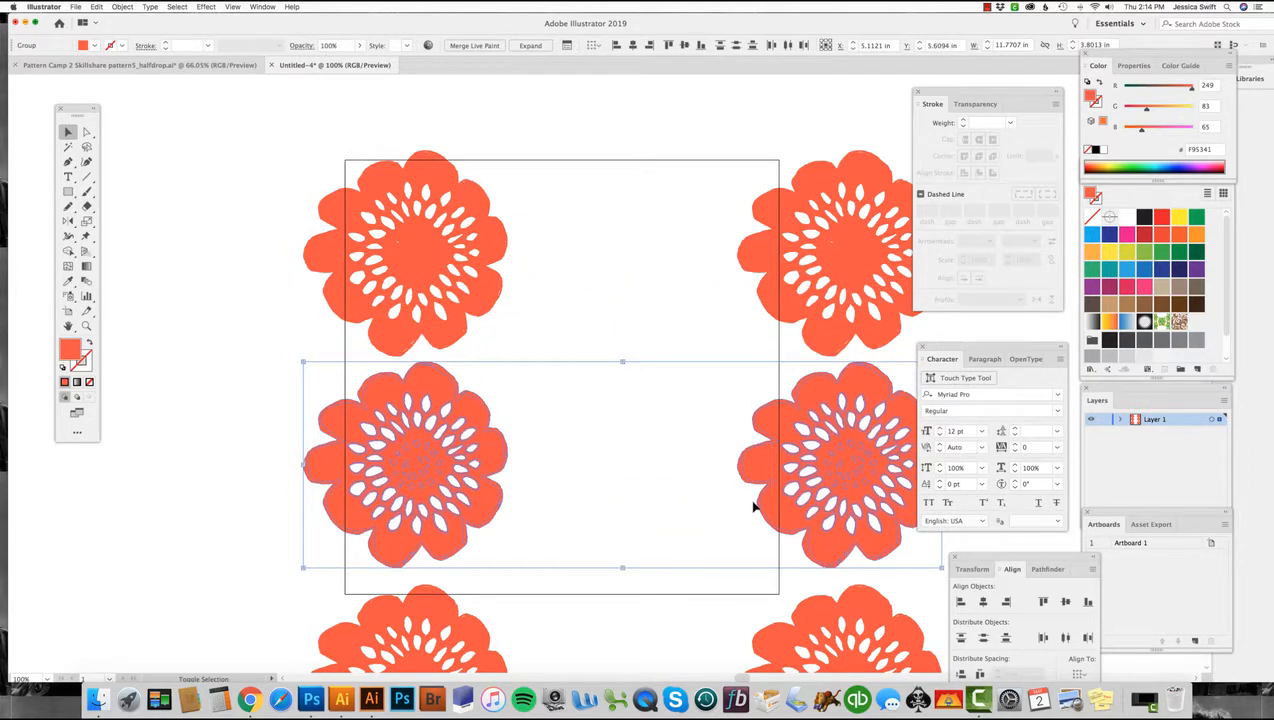
{"action": "key", "text": "Down"}
{"action": "key", "text": "Down"}
{"action": "key", "text": "Down"}
{"action": "key", "text": "Down"}
{"action": "key", "text": "Down"}
{"action": "key", "text": "Down"}
{"action": "key", "text": "Down"}
{"action": "key", "text": "Down"}
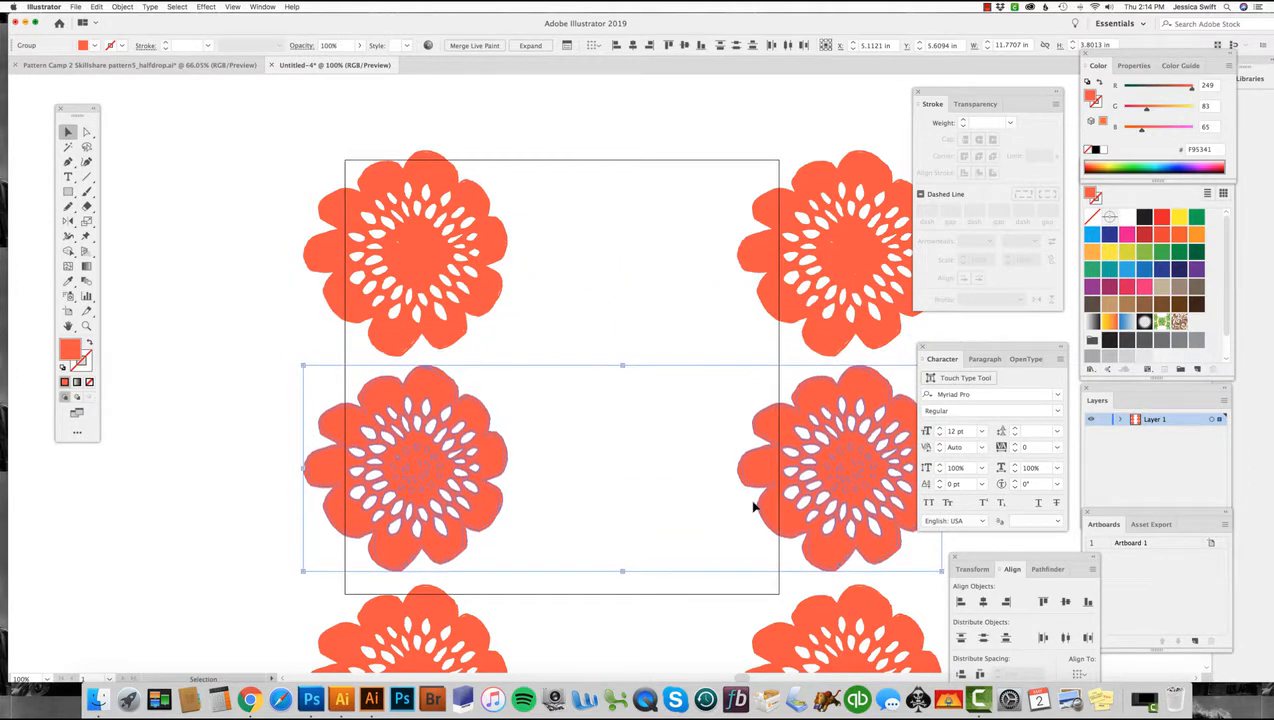
{"action": "left_click", "coordinate": [190, 470]}
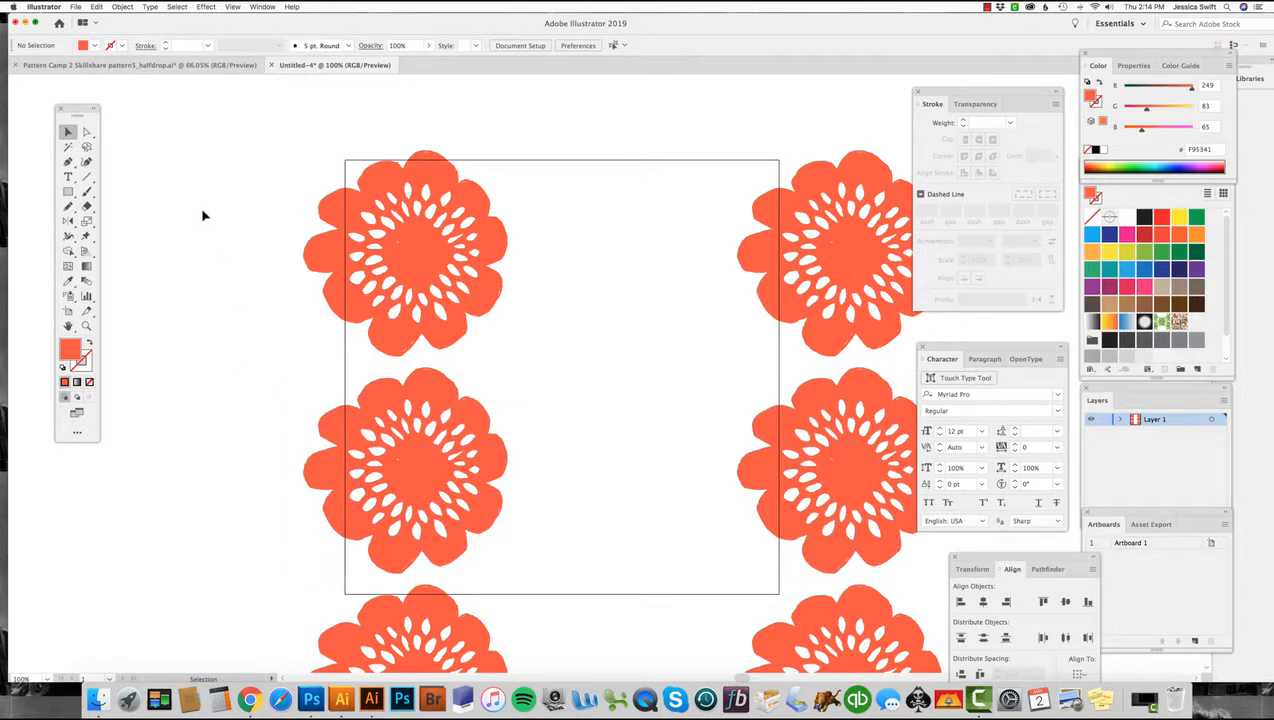
Duplicate the left column of three flowers into the gap between the columns, raised by half the flower spacing.
{"action": "key", "text": "super+minus"}
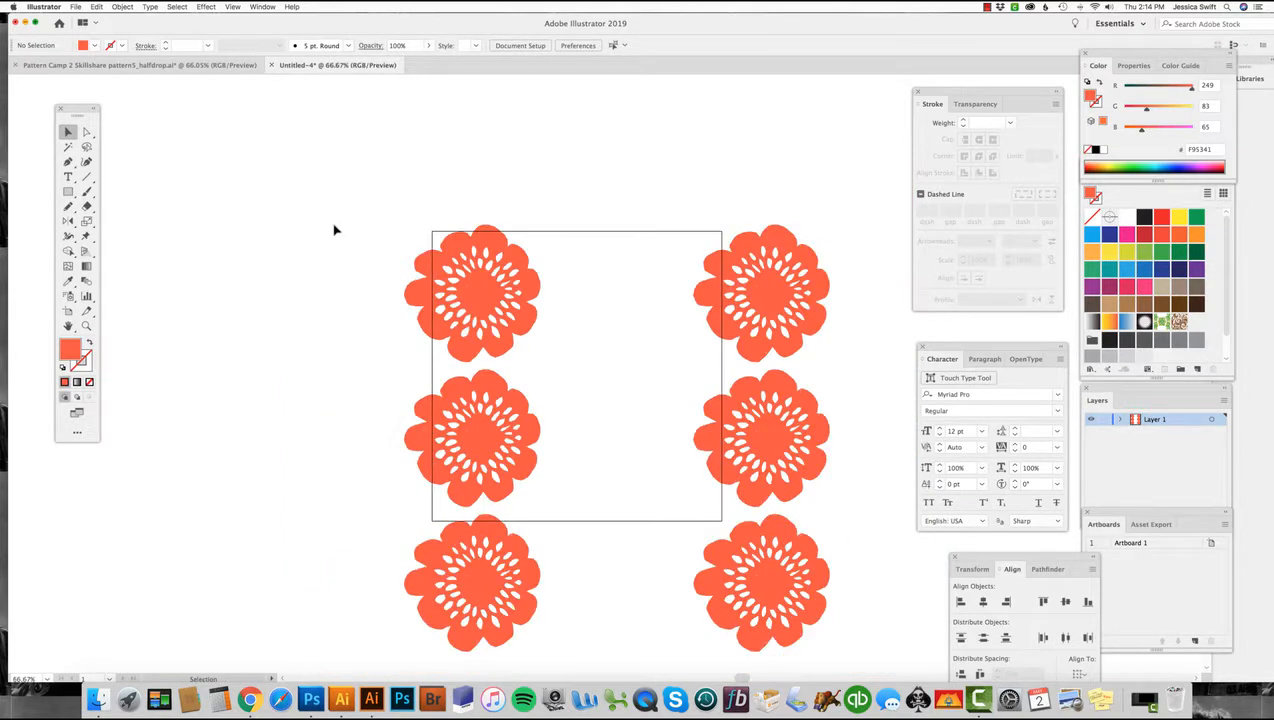
{"action": "left_click_drag", "start_coordinate": [478, 331], "coordinate": [393, 256]}
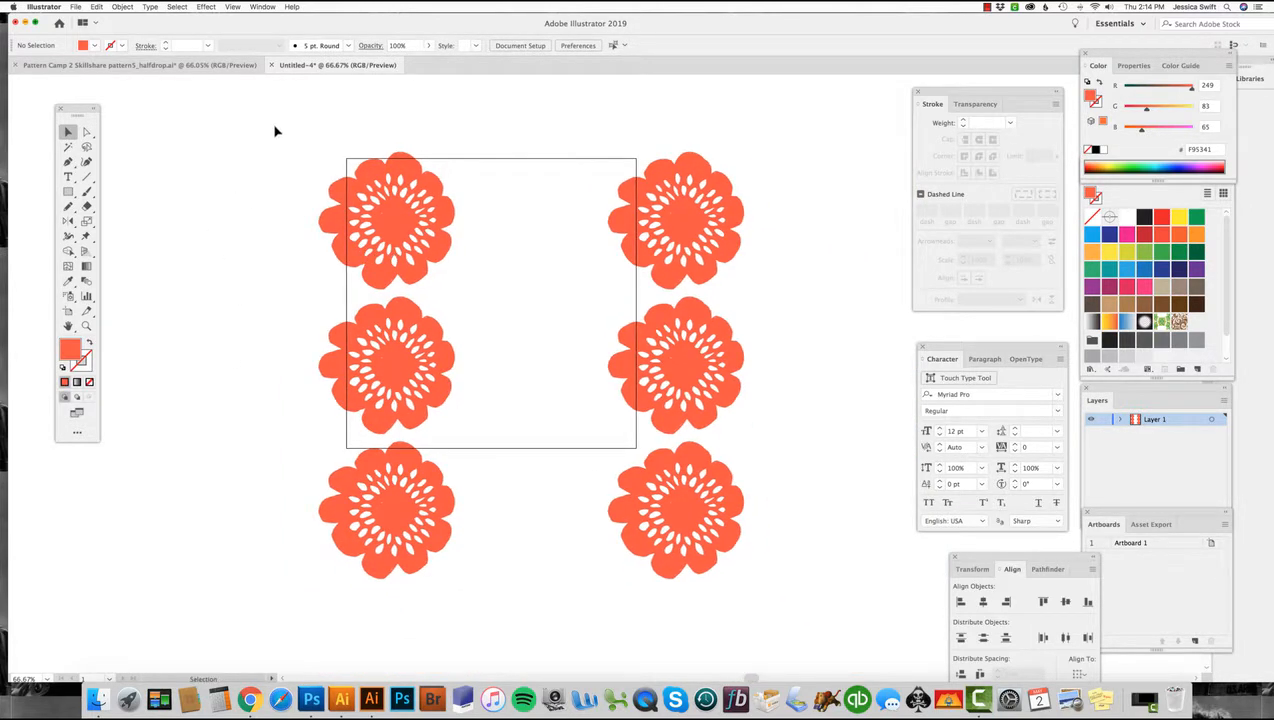
{"action": "left_click_drag", "start_coordinate": [276, 131], "coordinate": [466, 589]}
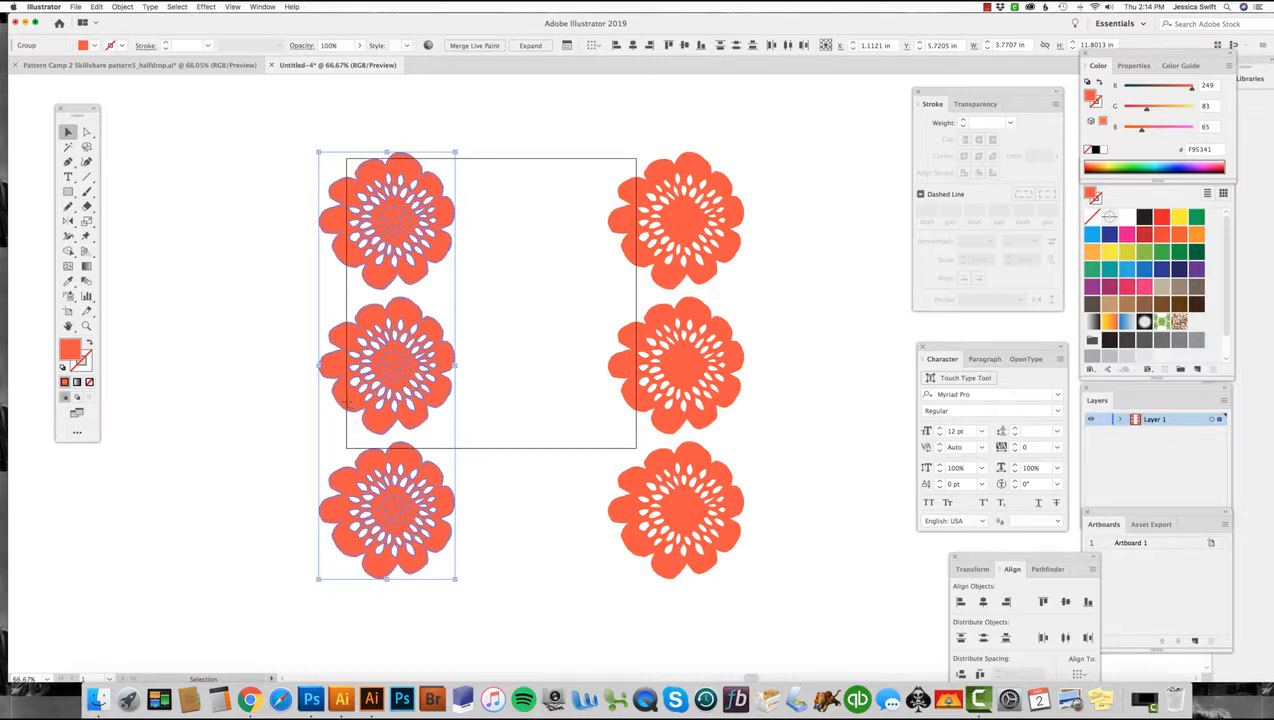
{"action": "left_click_drag", "start_coordinate": [346, 403], "coordinate": [489, 327]}
{"action": "left_click", "coordinate": [271, 344]}
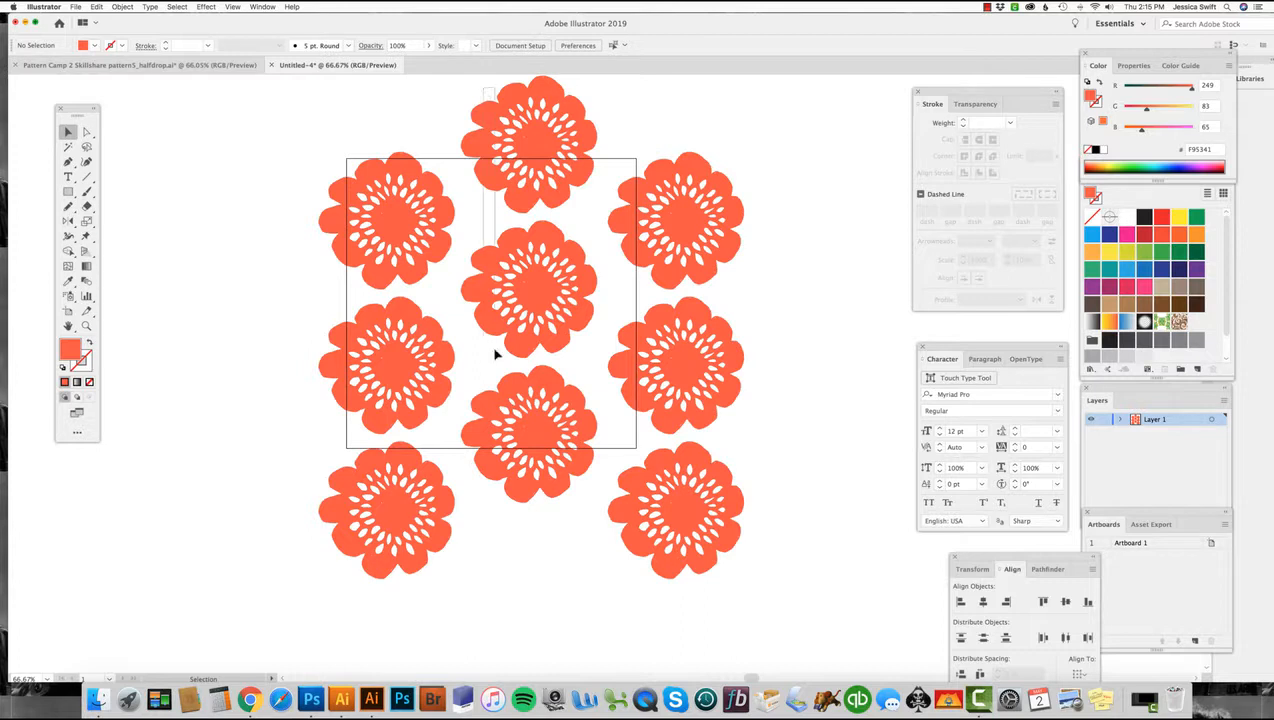
Nudge the middle column of flowers slightly left and down to even out the spacing between the side columns.
{"action": "left_click", "coordinate": [521, 412]}
{"action": "key", "text": "Left"}
{"action": "key", "text": "Left"}
{"action": "key", "text": "Left"}
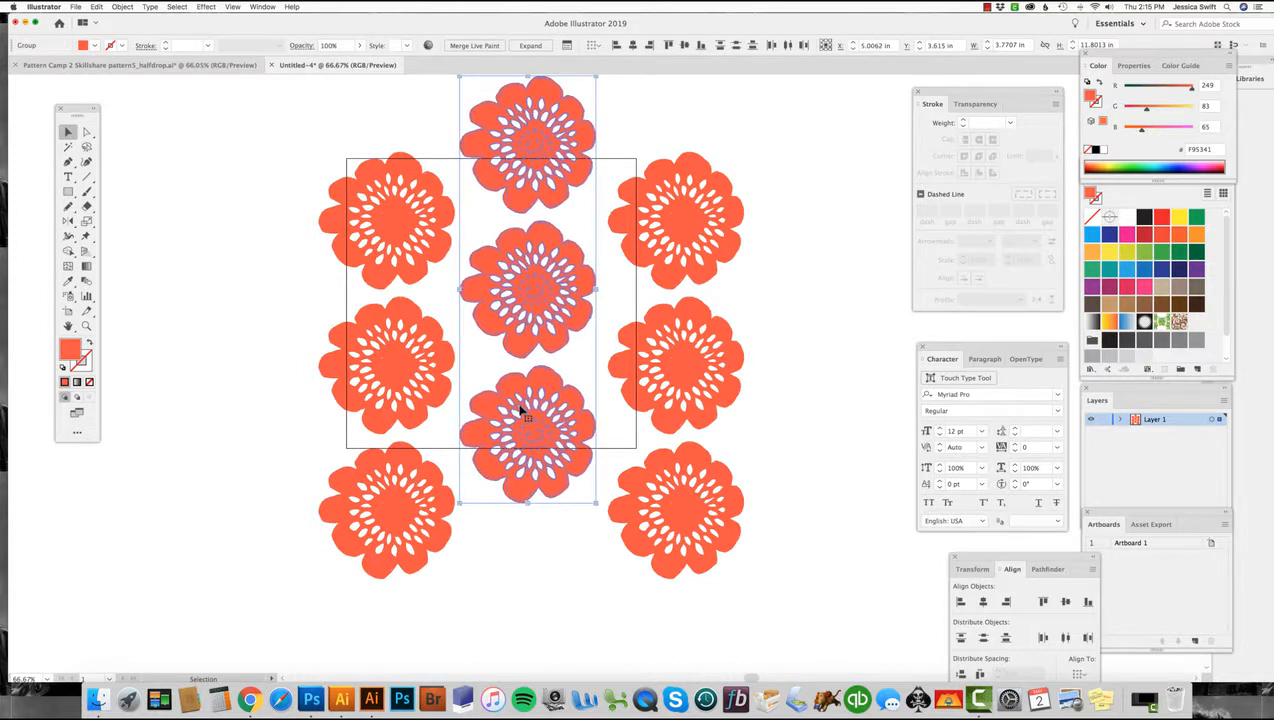
{"action": "key", "text": "Down"}
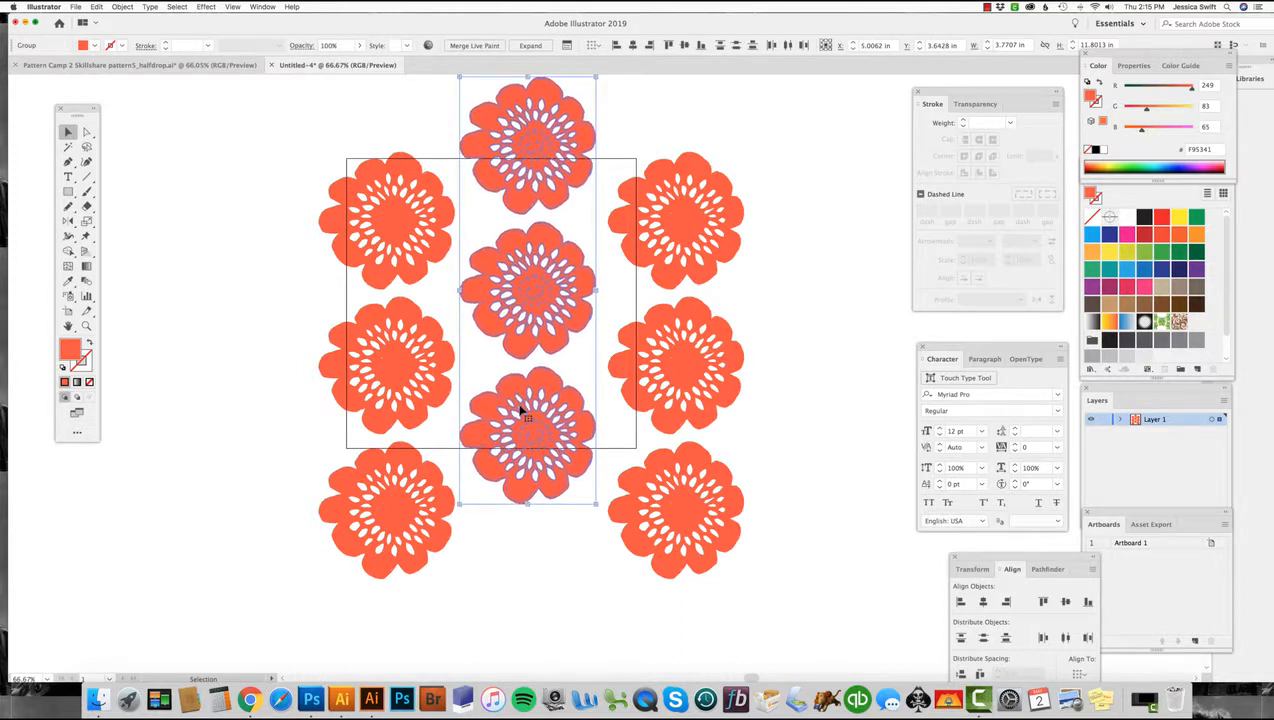
{"action": "left_click", "coordinate": [286, 373]}
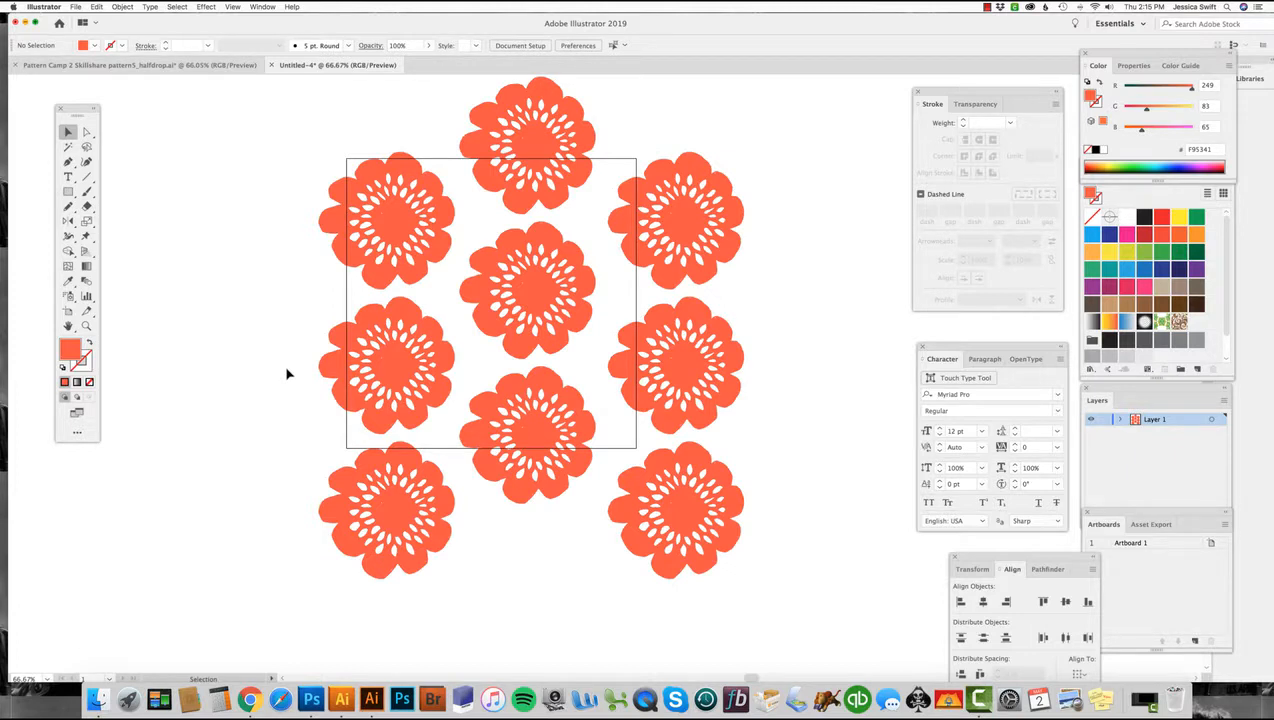
Set the fill colour for a new rectangle to pale pink FFD5D2.
{"action": "left_click", "coordinate": [68, 191]}
{"action": "double_click", "coordinate": [71, 348]}
{"action": "left_click_drag", "start_coordinate": [608, 128], "coordinate": [592, 114]}
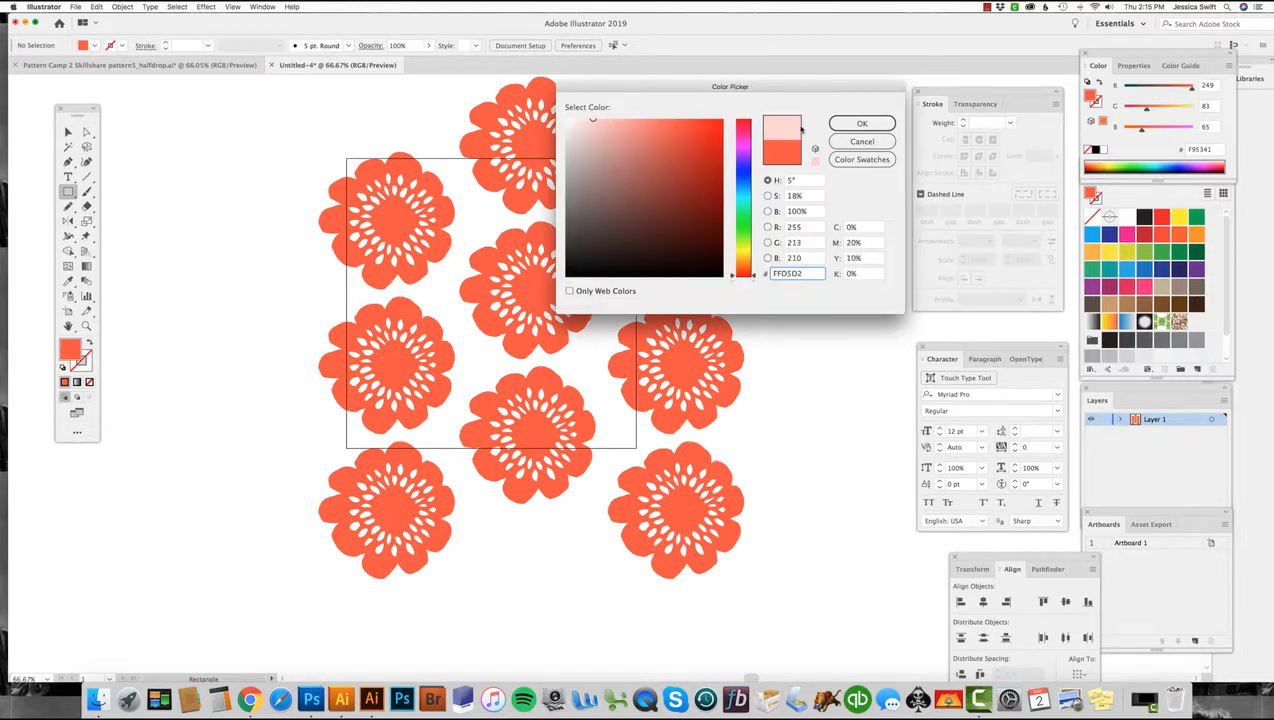
{"action": "left_click", "coordinate": [861, 123]}
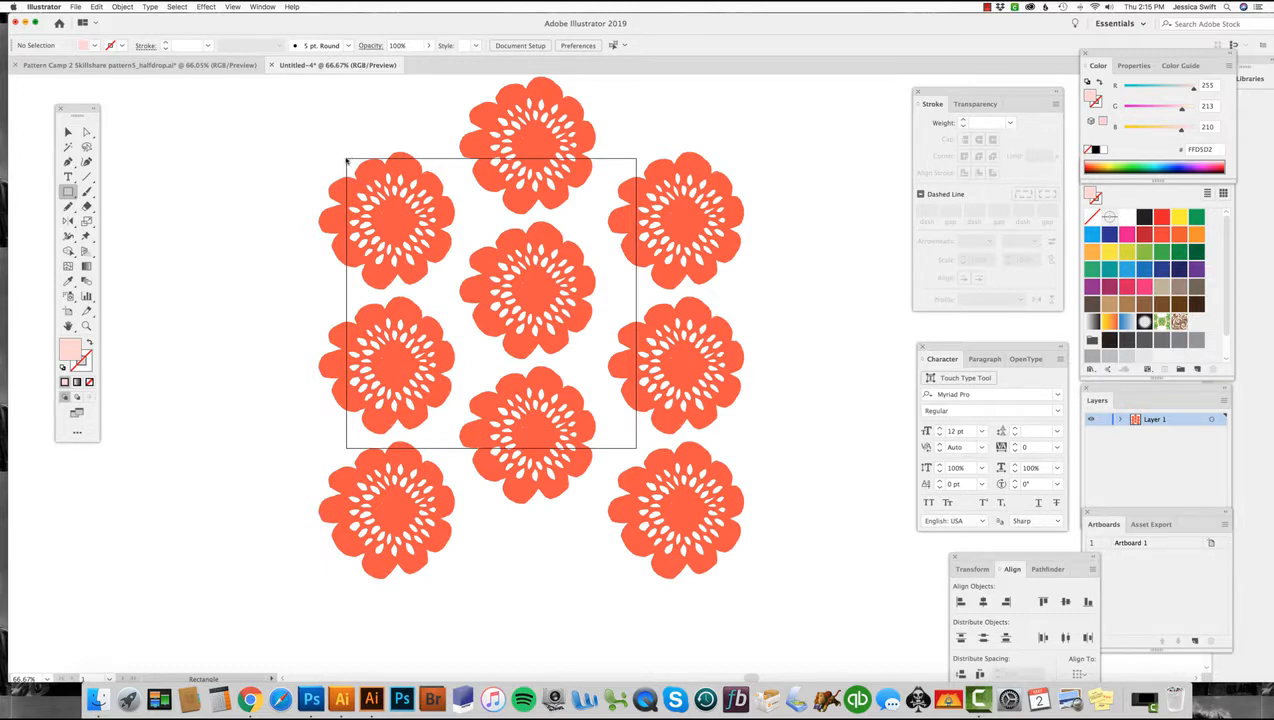
Create an 8 × 8 in pale pink square starting at the artboard's upper-left corner.
{"action": "left_click", "coordinate": [346, 160]}
{"action": "type", "text": "8"}
{"action": "key", "text": "Tab"}
{"action": "type", "text": "8"}
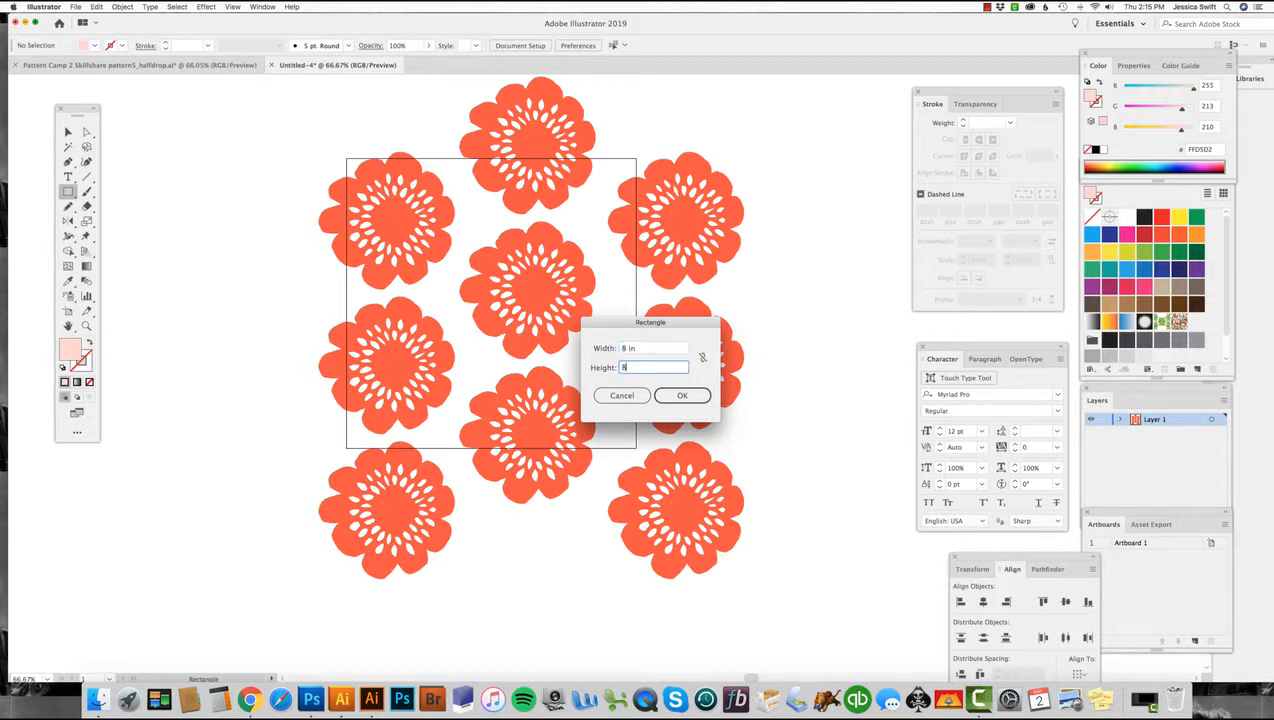
{"action": "left_click", "coordinate": [682, 395]}
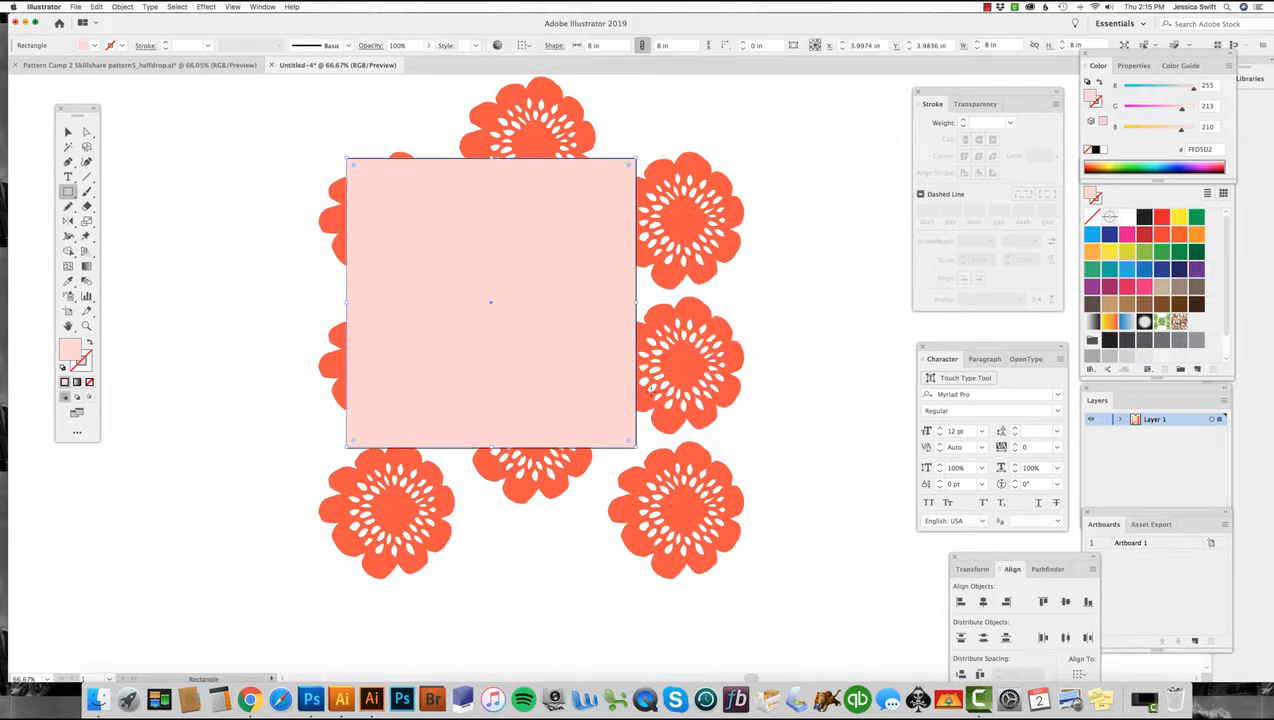
Send the pale pink square to the back, behind all the flowers.
{"action": "left_click", "coordinate": [121, 6]}
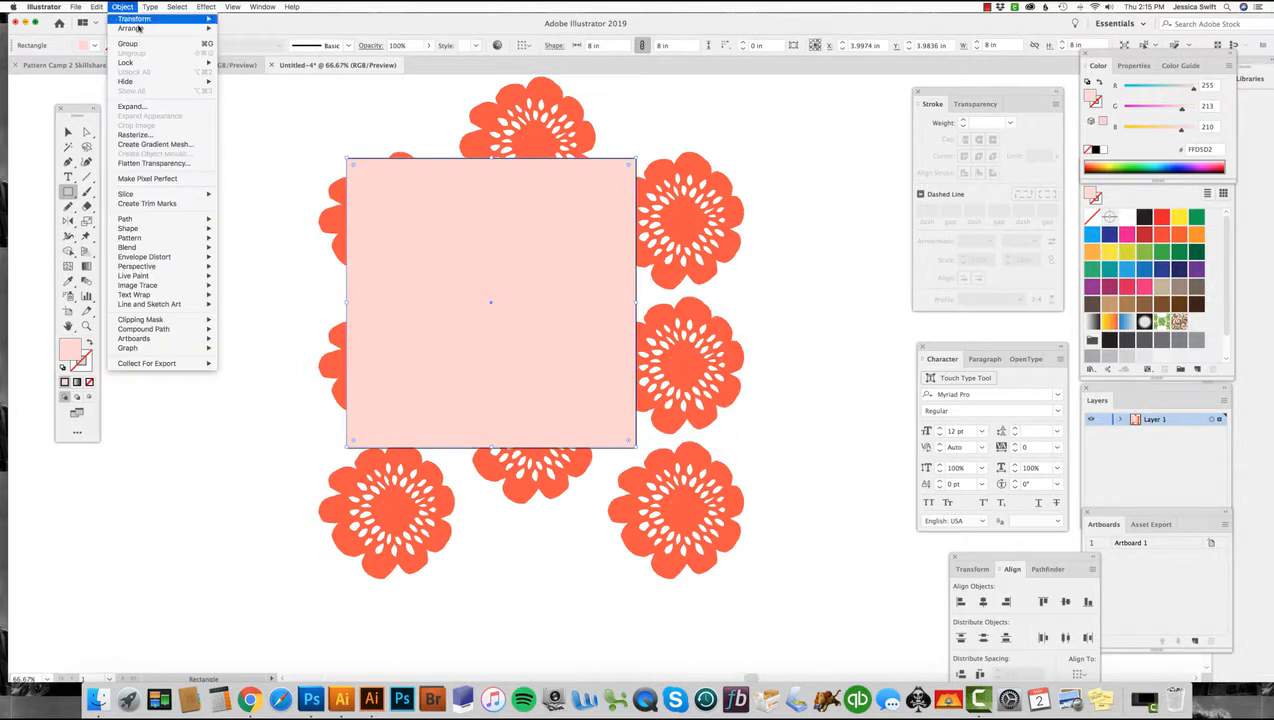
{"action": "mouse_move", "coordinate": [146, 28]}
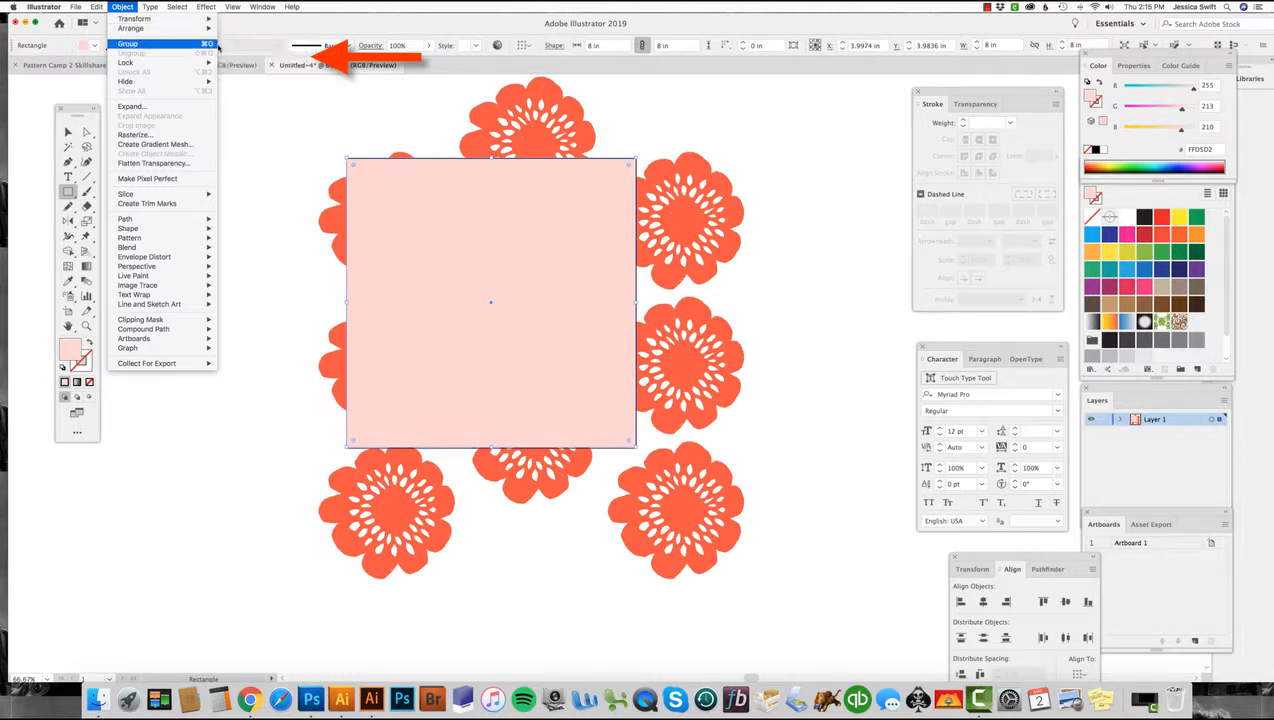
{"action": "left_click", "coordinate": [240, 57]}
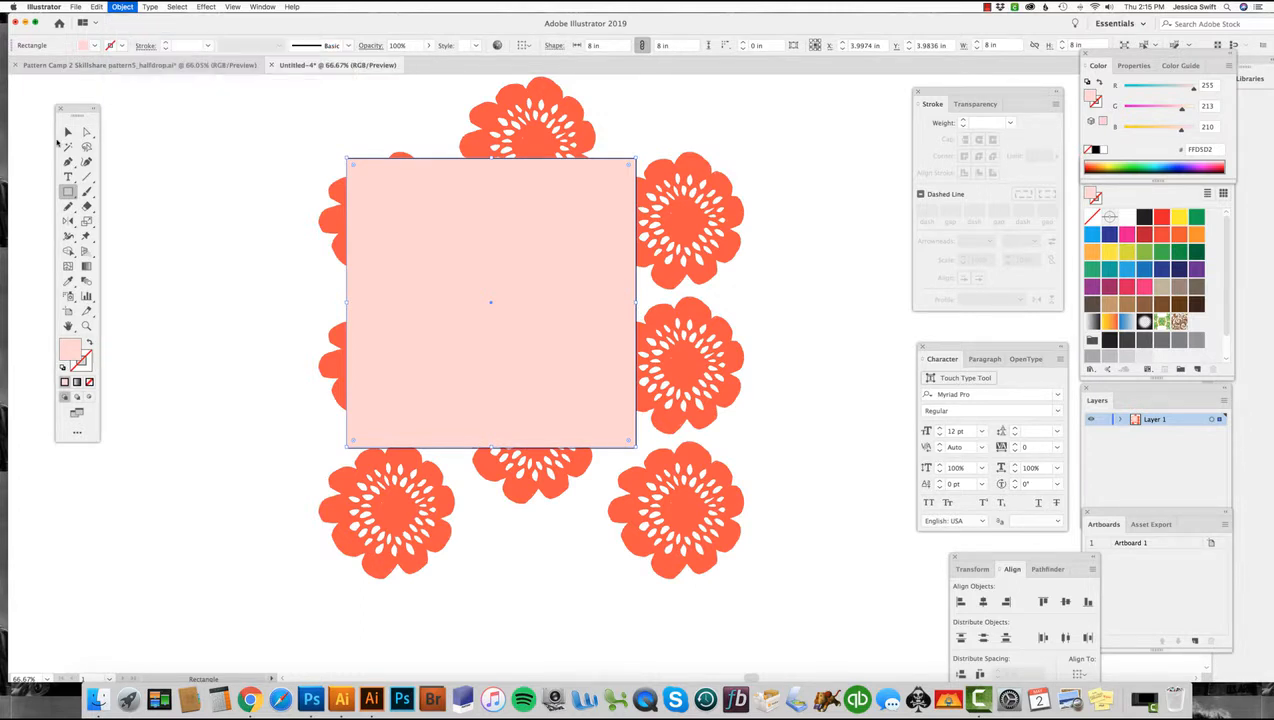
{"action": "left_click", "coordinate": [68, 131]}
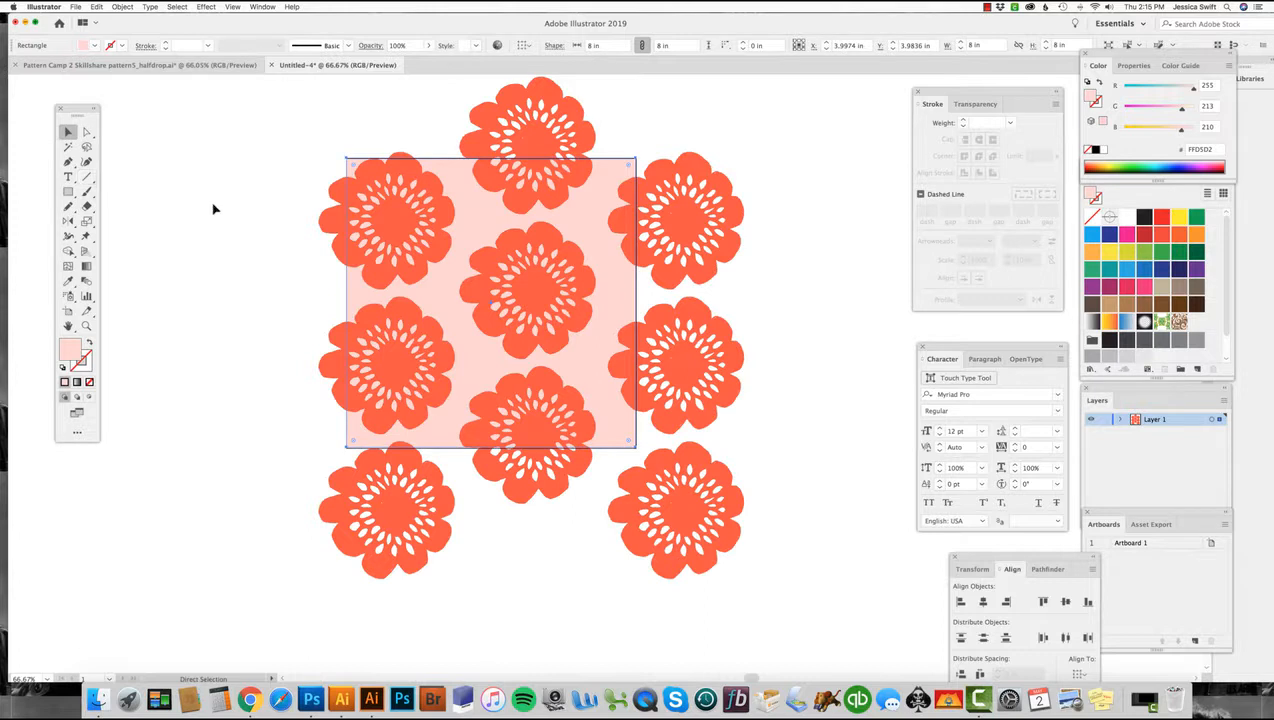
Give an in-place copy of the pink square no fill and send it to the back as the pattern's bounding box.
{"action": "scroll", "coordinate": [215, 204], "scroll_direction": "down", "scroll_amount": 1}
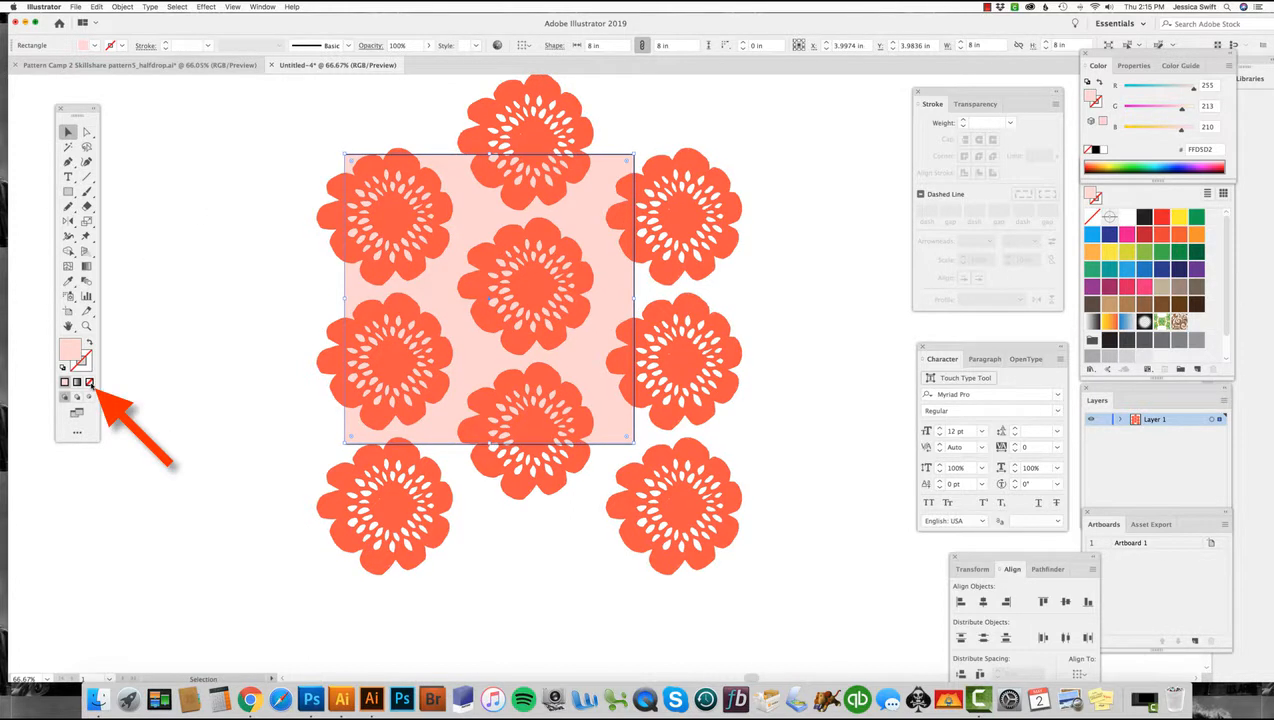
{"action": "left_click", "coordinate": [89, 383]}
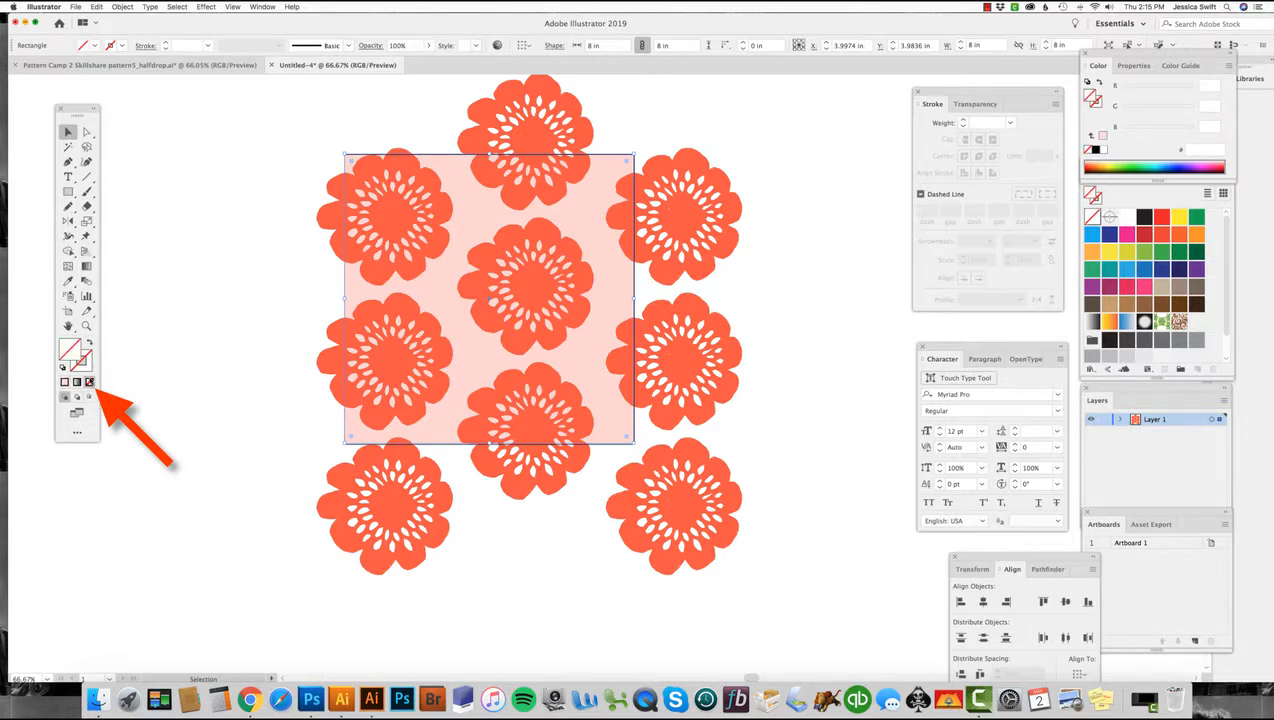
{"action": "left_click", "coordinate": [122, 7]}
{"action": "mouse_move", "coordinate": [140, 28]}
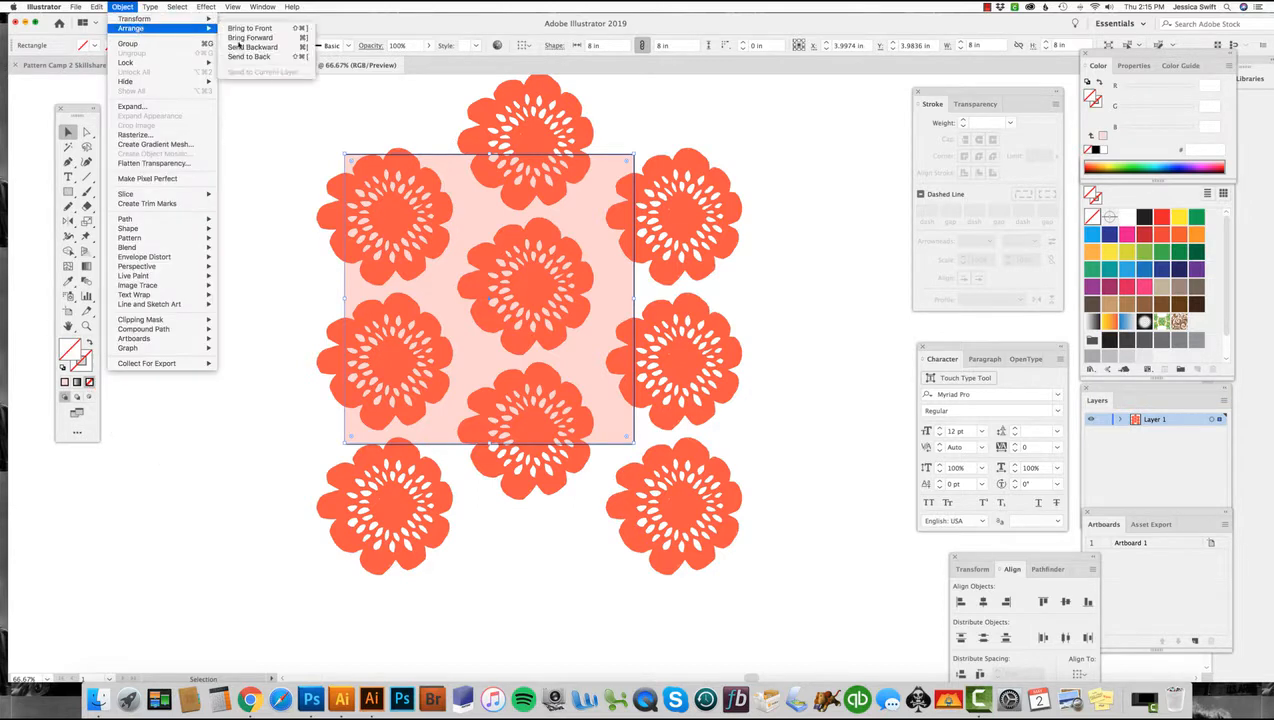
{"action": "left_click", "coordinate": [258, 57]}
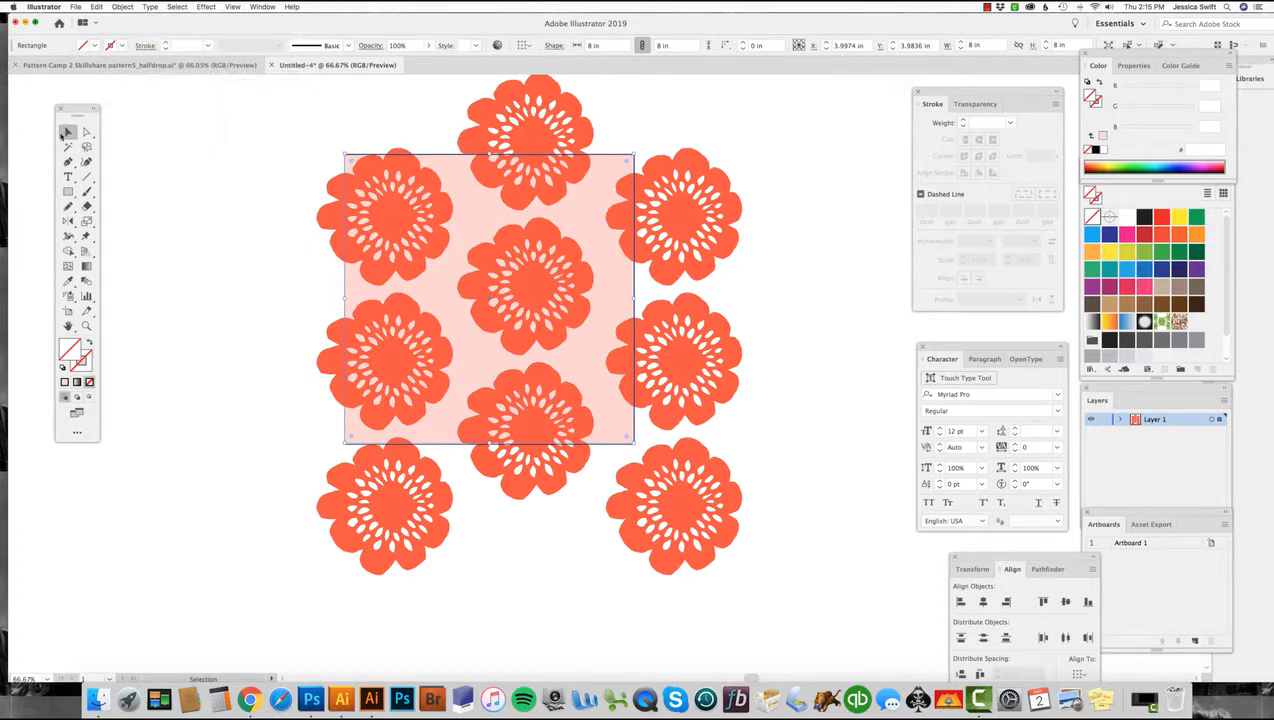
{"action": "left_click", "coordinate": [239, 117]}
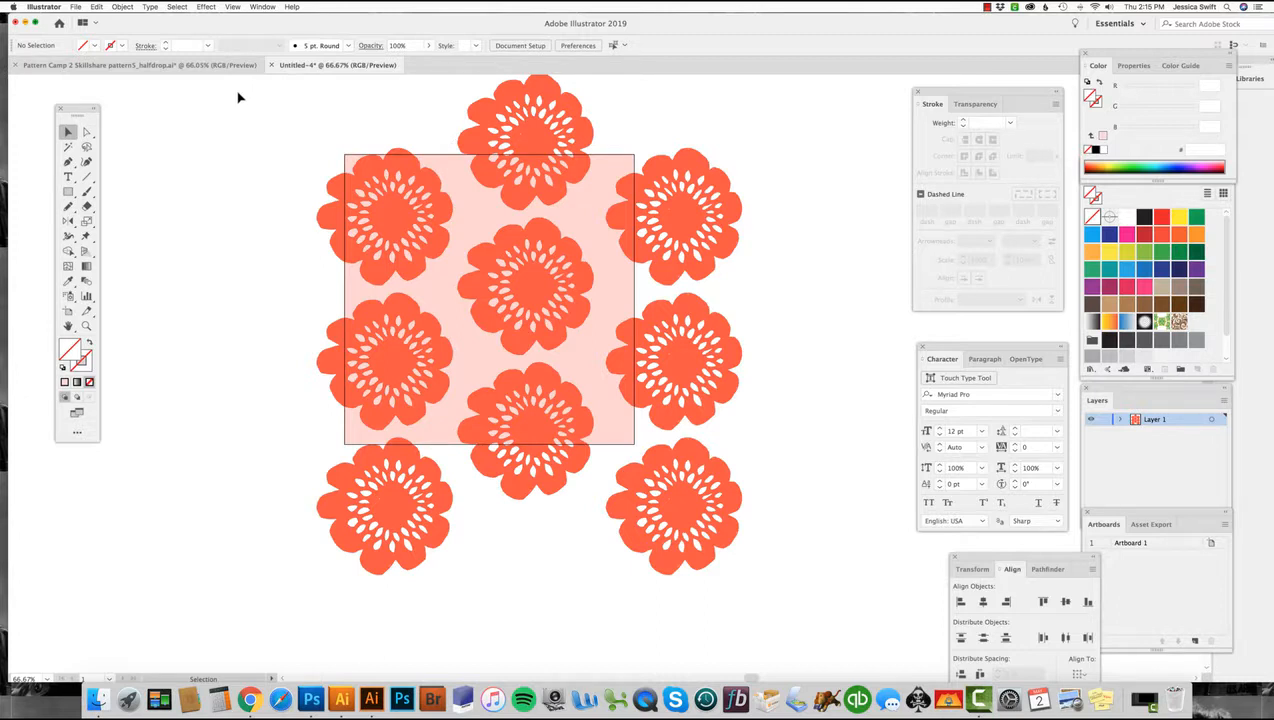
Select all the flowers with the background squares and add them to the swatches as a pattern.
{"action": "left_click_drag", "start_coordinate": [240, 100], "coordinate": [799, 646]}
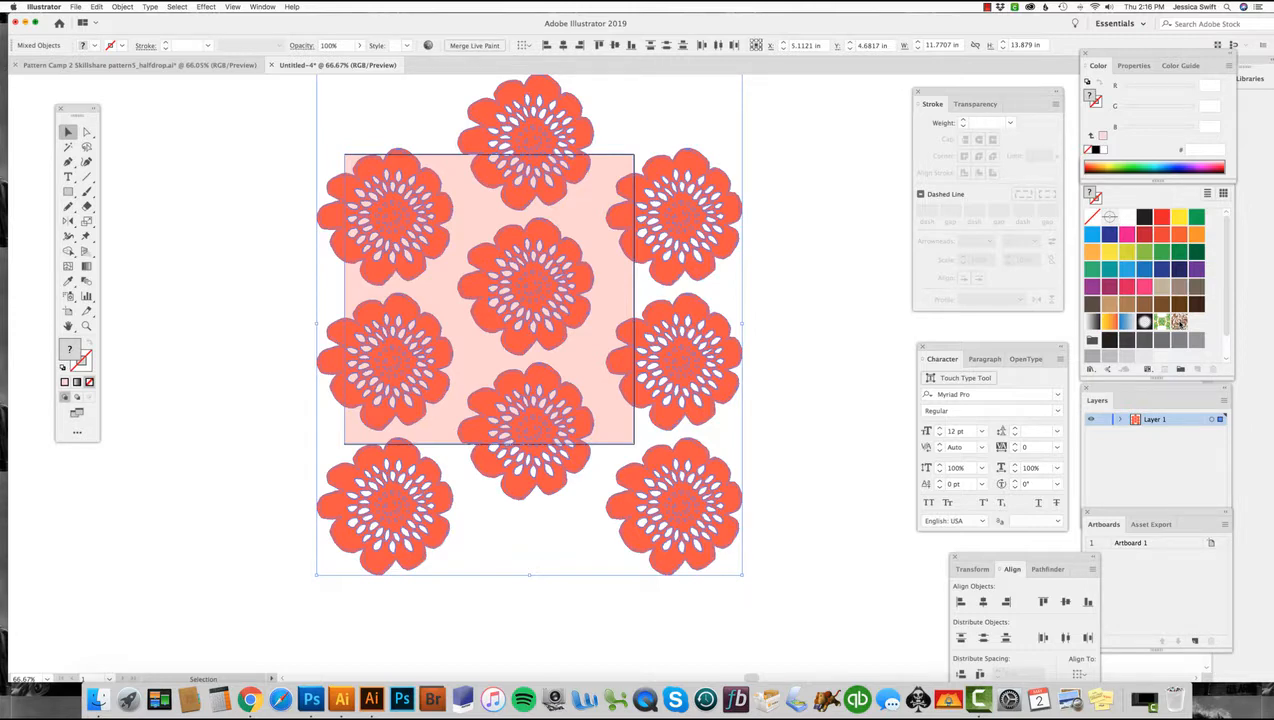
{"action": "left_click_drag", "start_coordinate": [611, 319], "coordinate": [925, 343]}
{"action": "left_click_drag", "start_coordinate": [1101, 347], "coordinate": [1196, 322]}
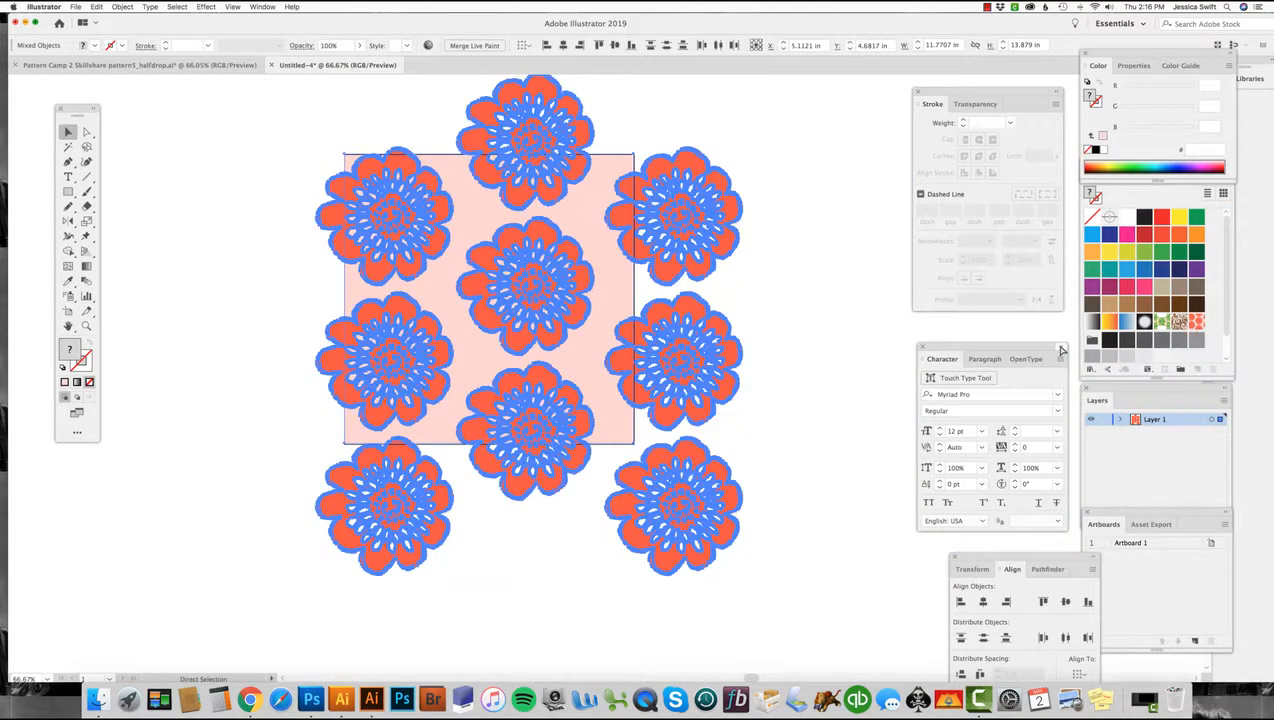
Create a 25 × 25 in square on the empty canvas beside the tile and fill it with the new flower pattern swatch.
{"action": "key", "text": "super+minus"}
{"action": "left_click_drag", "start_coordinate": [795, 303], "coordinate": [223, 274]}
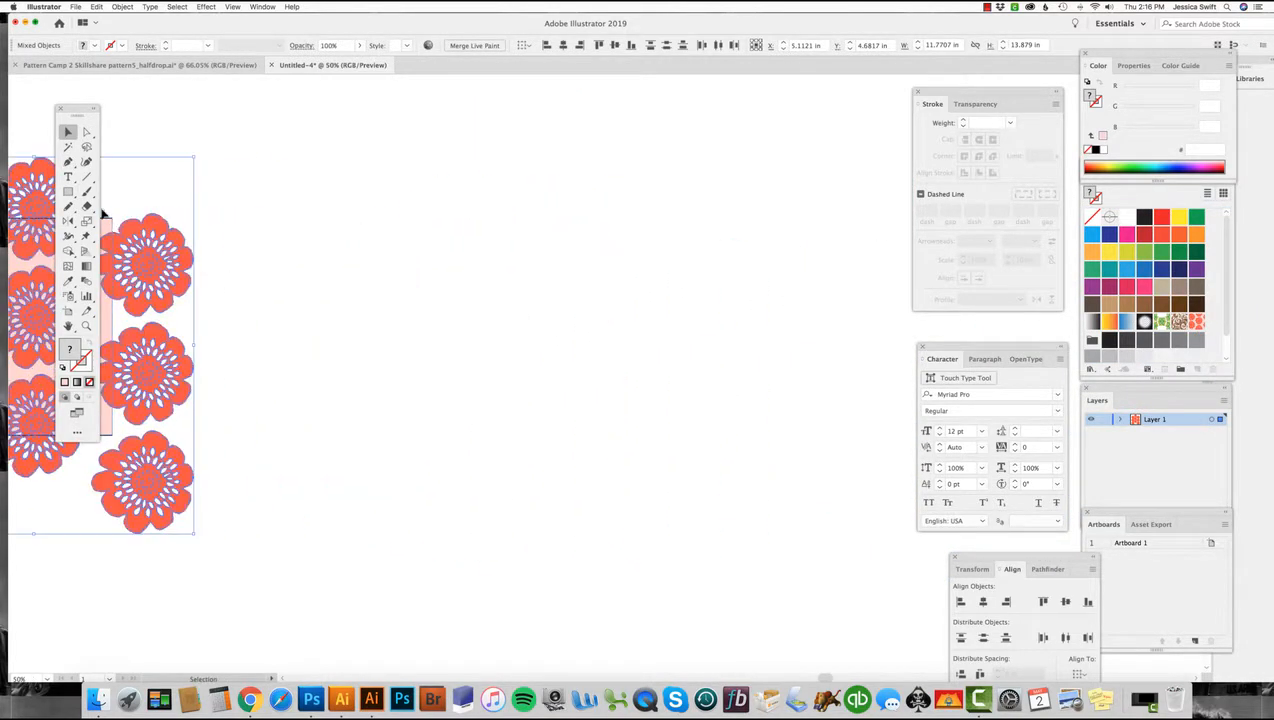
{"action": "left_click", "coordinate": [68, 191]}
{"action": "left_click", "coordinate": [330, 119]}
{"action": "type", "text": "25"}
{"action": "key", "text": "Tab"}
{"action": "type", "text": "2"}
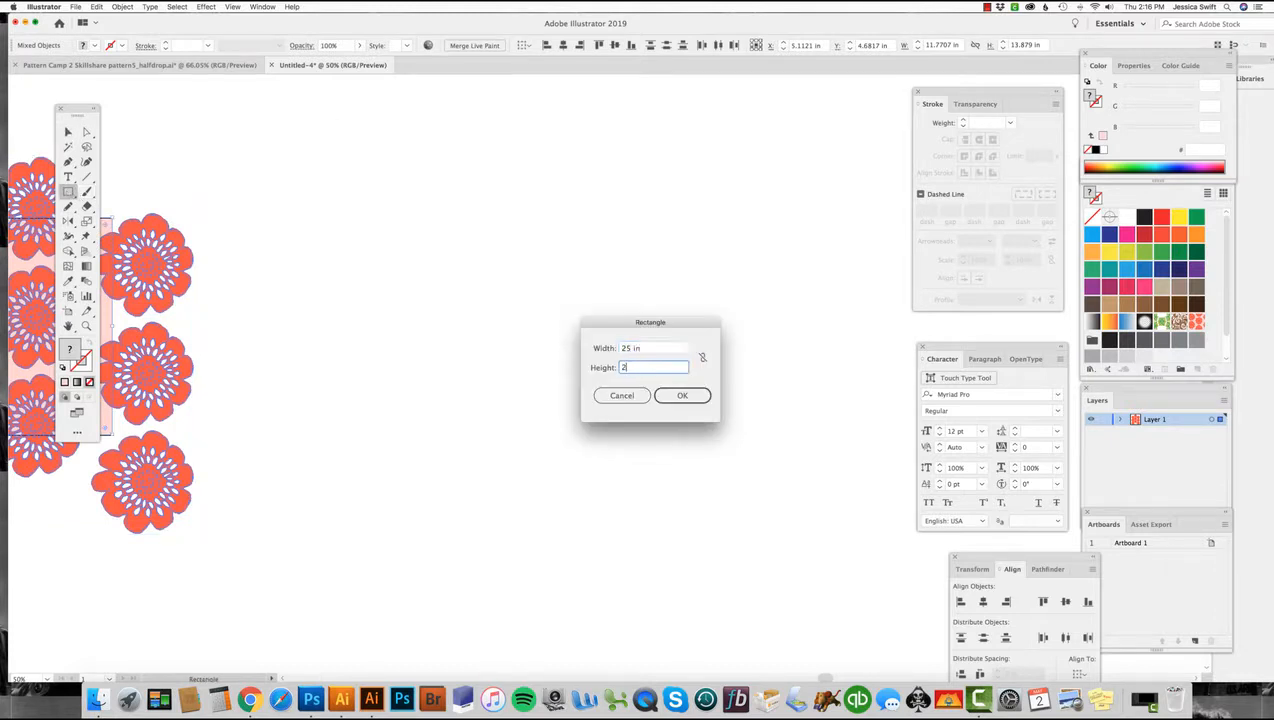
{"action": "key", "text": "Return"}
{"action": "key", "text": "super+minus"}
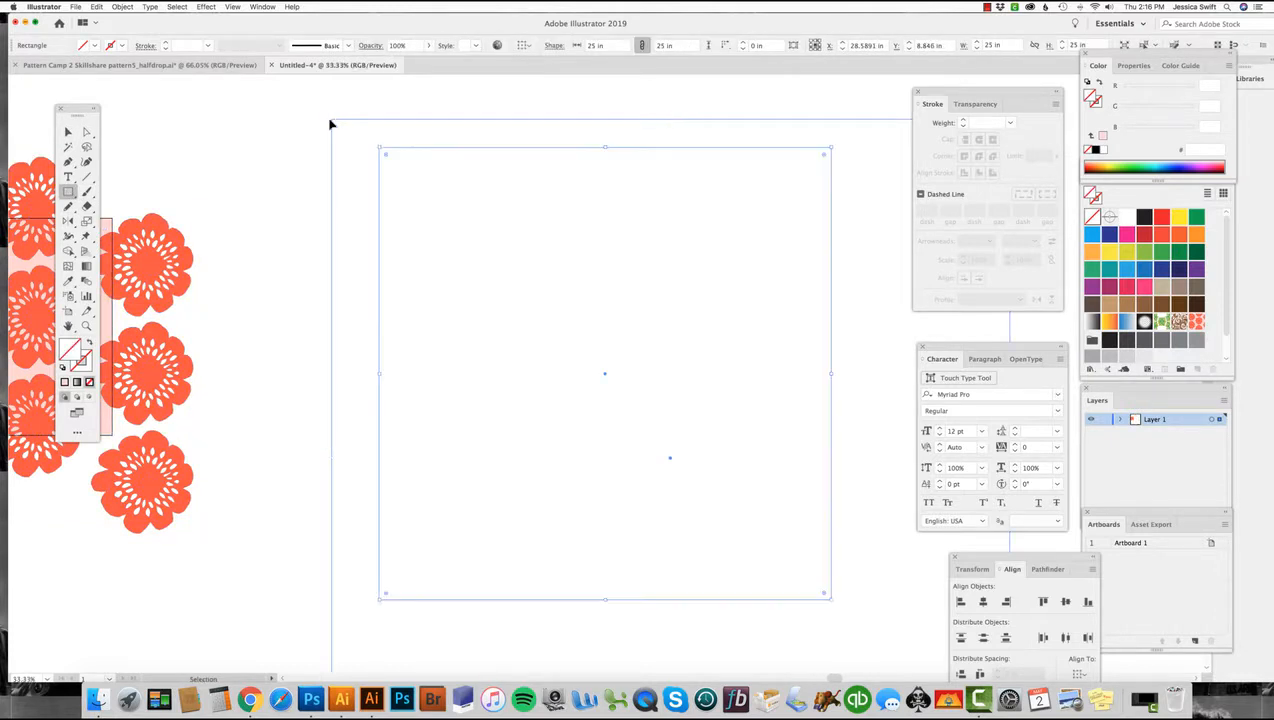
{"action": "left_click", "coordinate": [68, 131]}
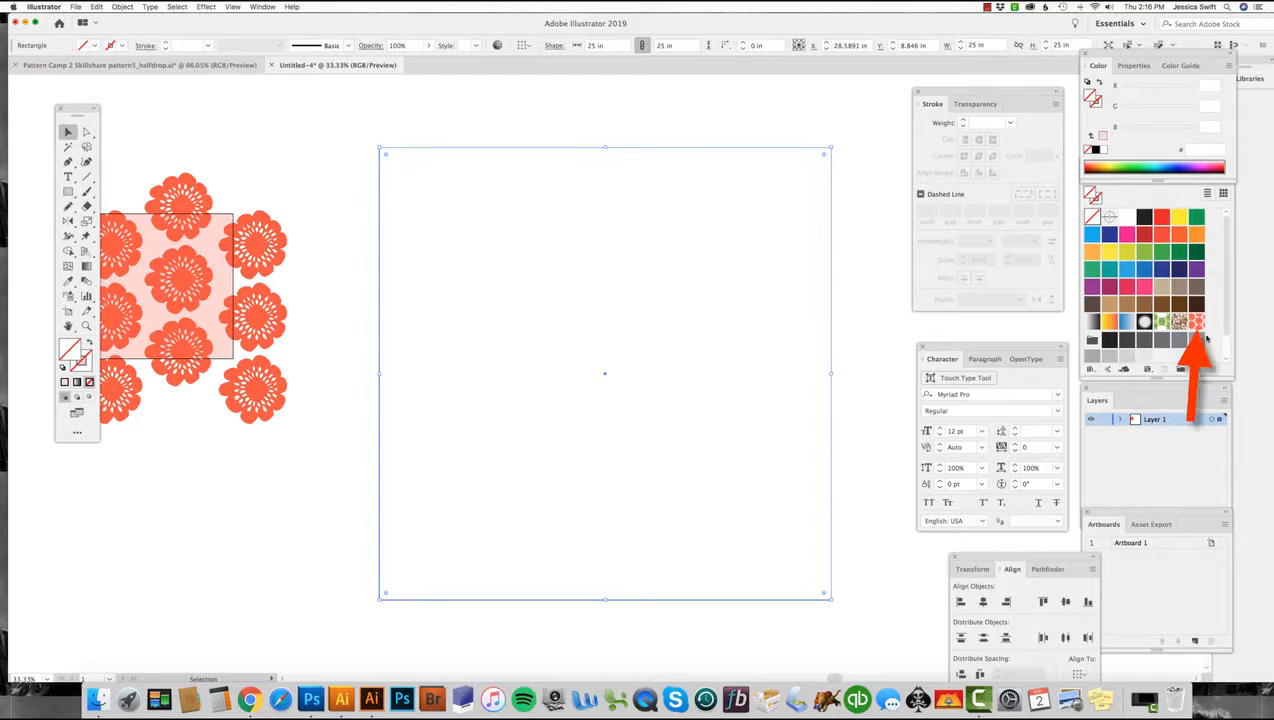
{"action": "left_click", "coordinate": [1197, 322]}
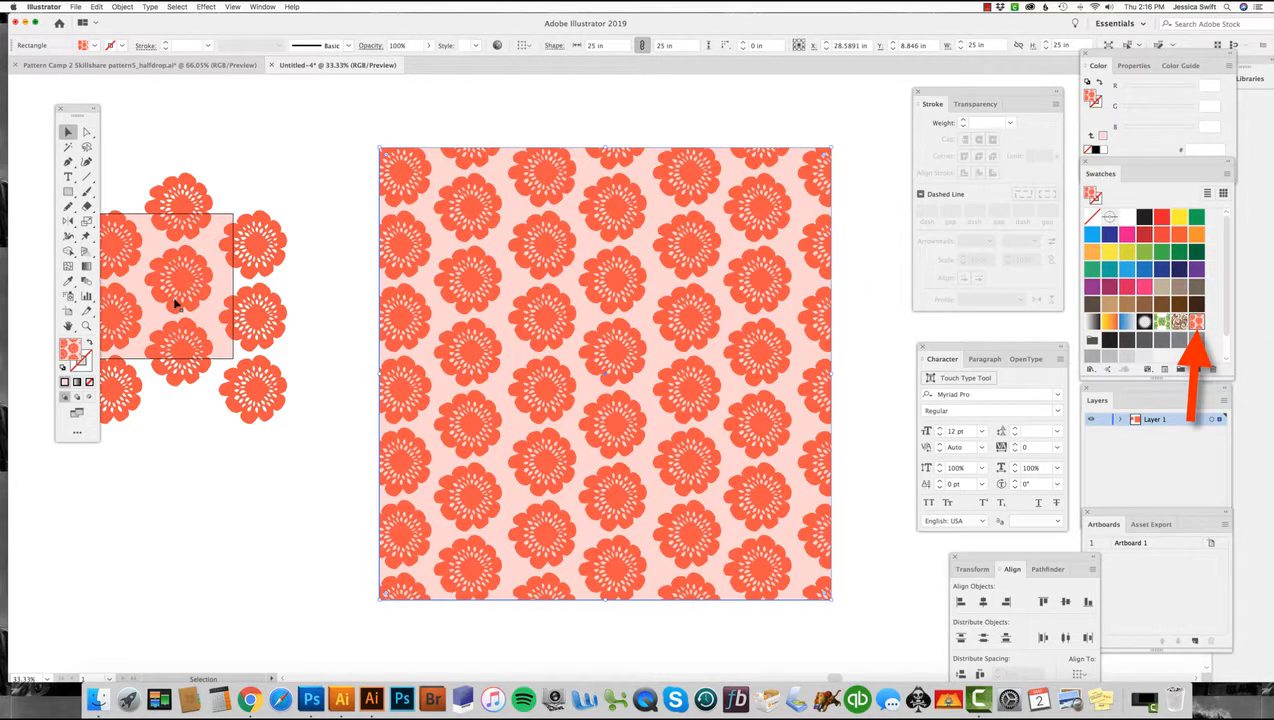
Make a second pattern swatch from the complete flower tile artwork, keeping the Grid tile type.
{"action": "scroll", "coordinate": [190, 260], "scroll_direction": "left", "scroll_amount": 3}
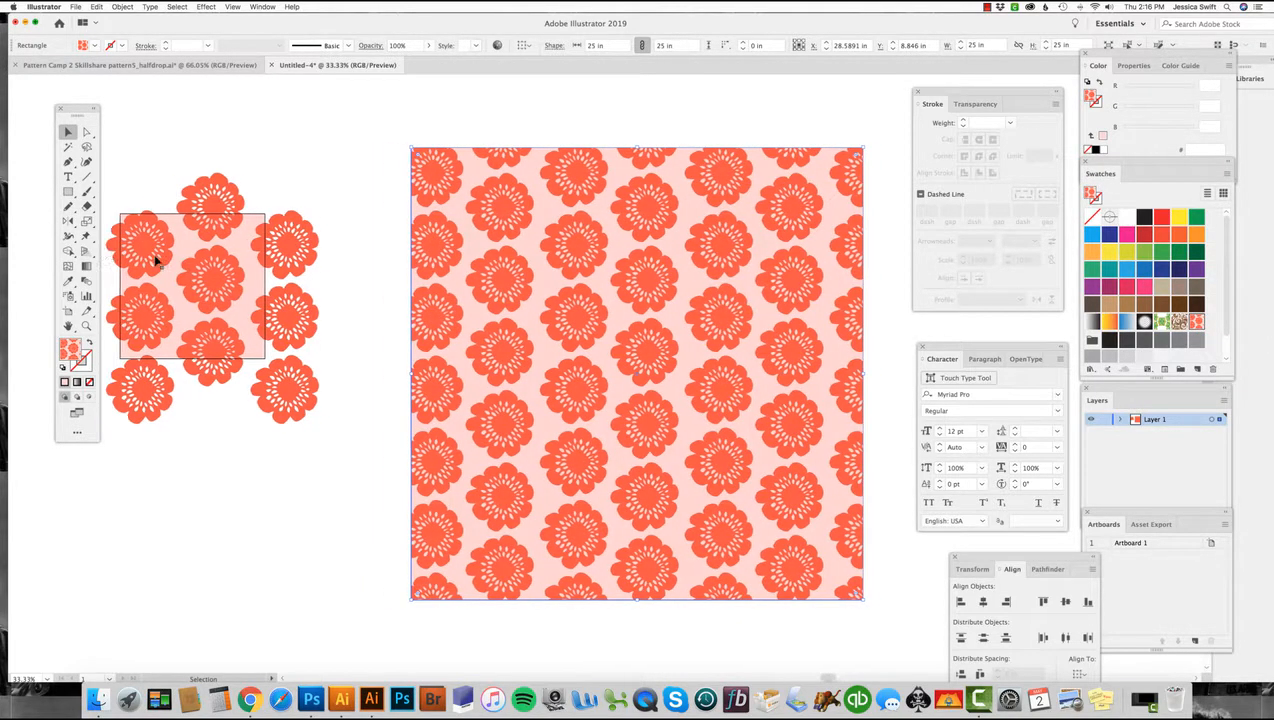
{"action": "left_click_drag", "start_coordinate": [129, 176], "coordinate": [359, 440]}
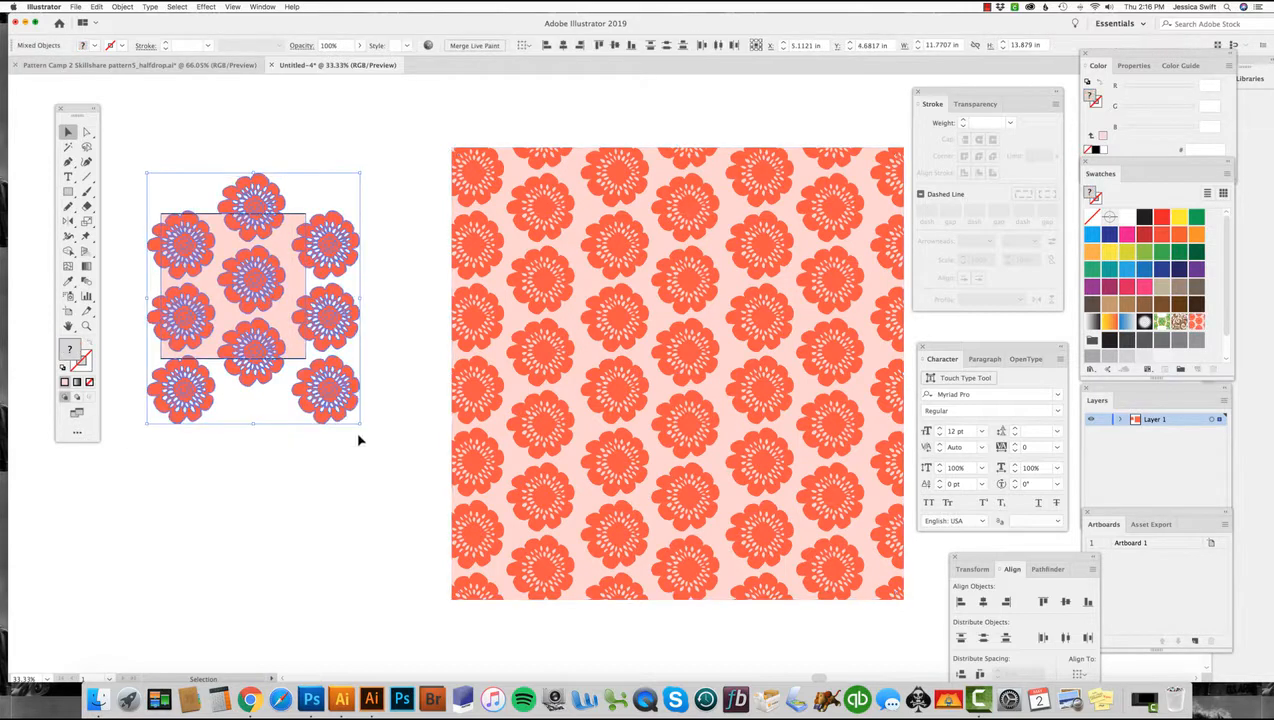
{"action": "left_click", "coordinate": [122, 6]}
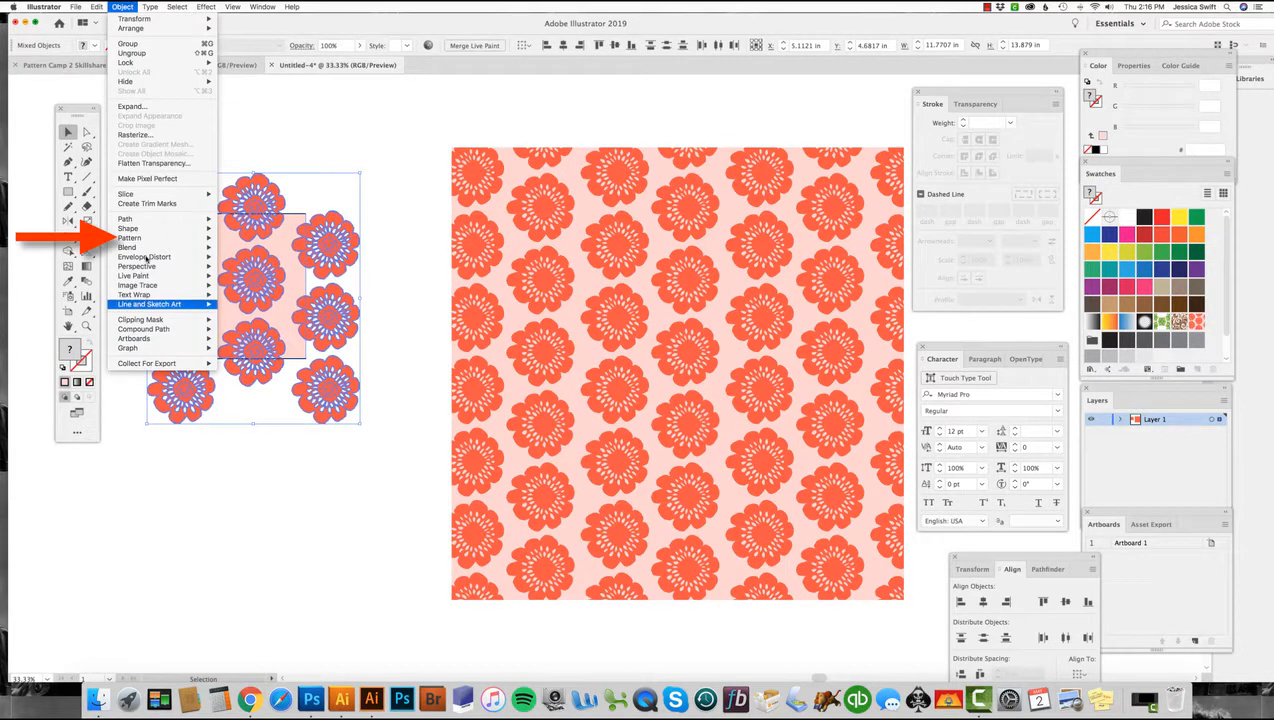
{"action": "mouse_move", "coordinate": [147, 239]}
{"action": "left_click", "coordinate": [236, 238]}
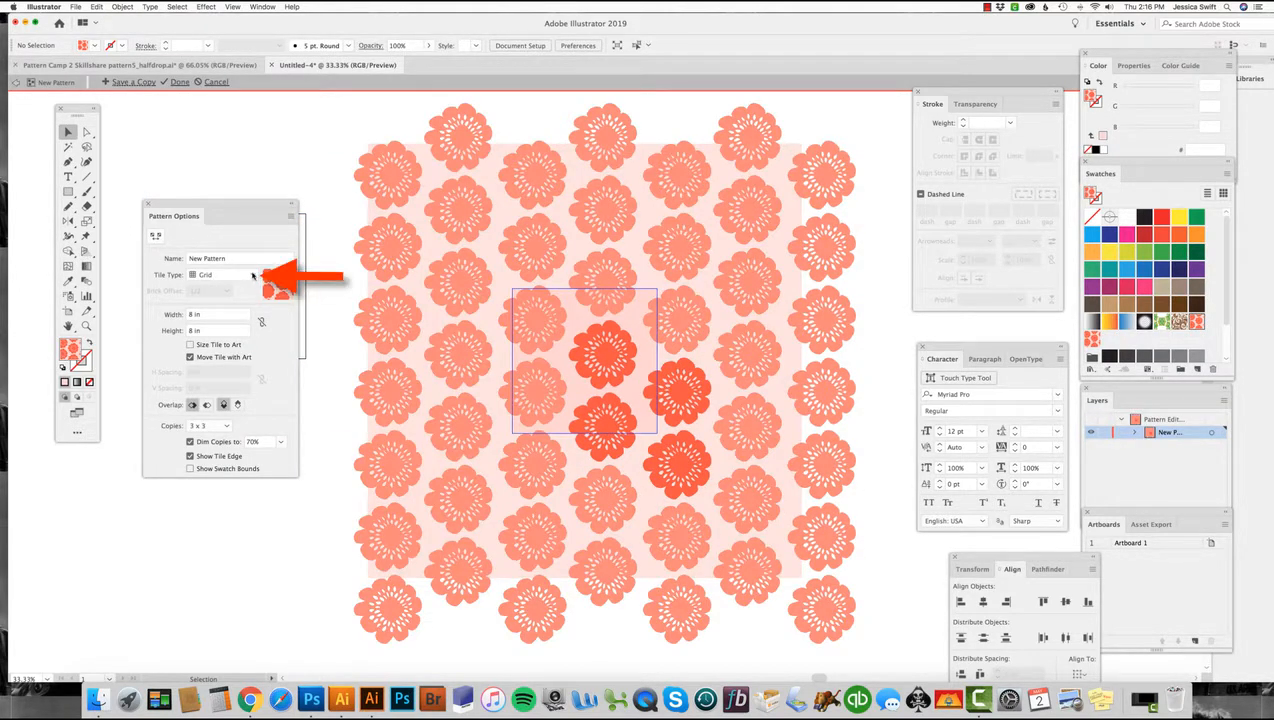
{"action": "left_click", "coordinate": [253, 275]}
{"action": "left_click", "coordinate": [253, 275]}
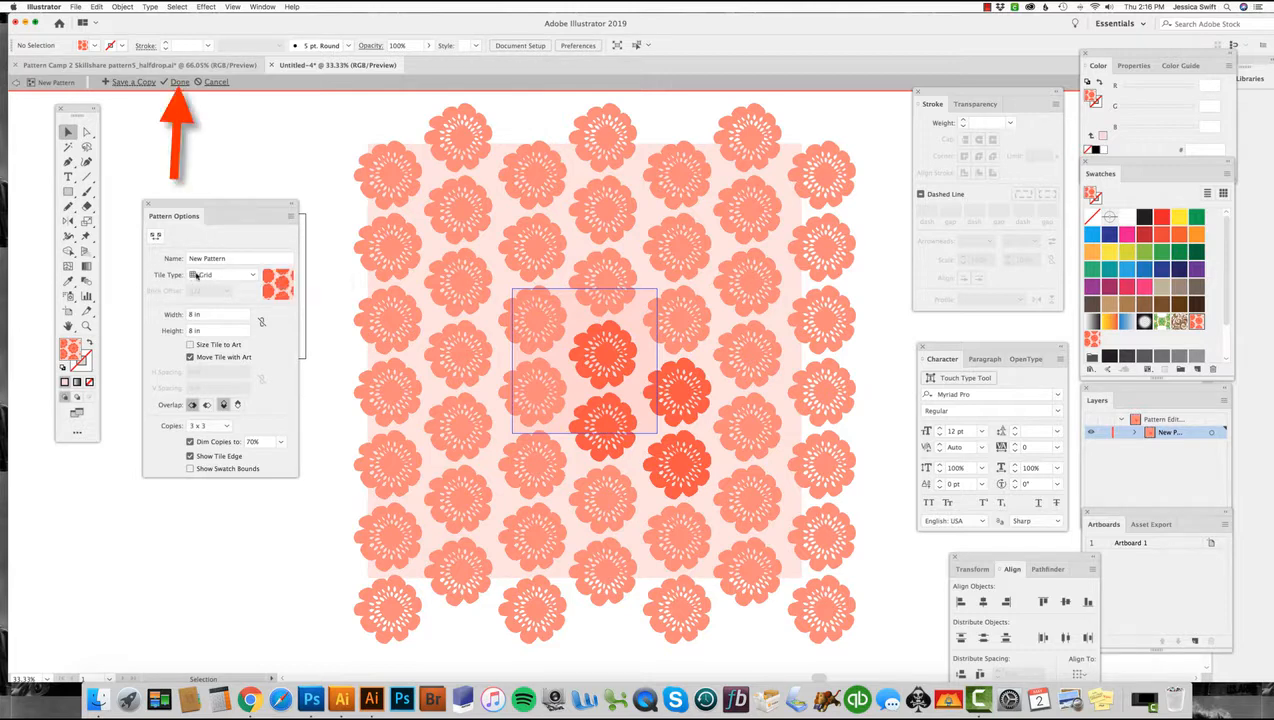
{"action": "left_click", "coordinate": [180, 84]}
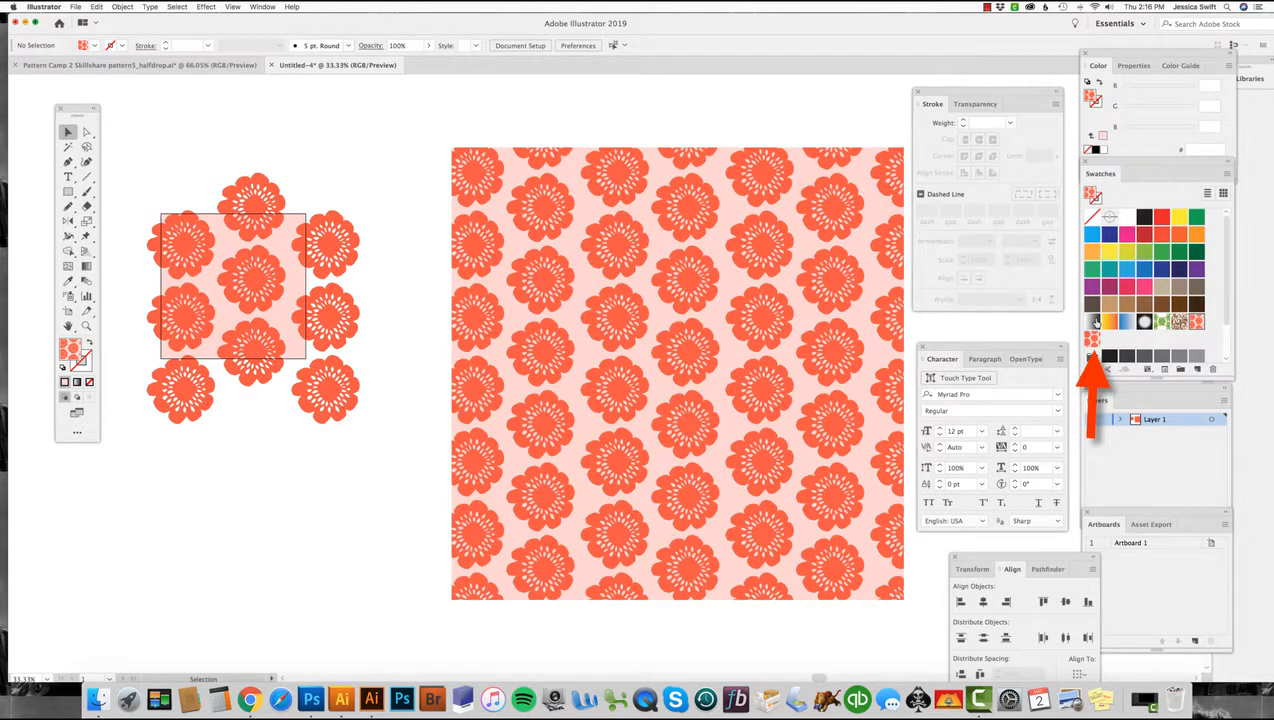
Apply the second flower pattern swatch to the 25 in square, and delete that square.
{"action": "left_click", "coordinate": [660, 319]}
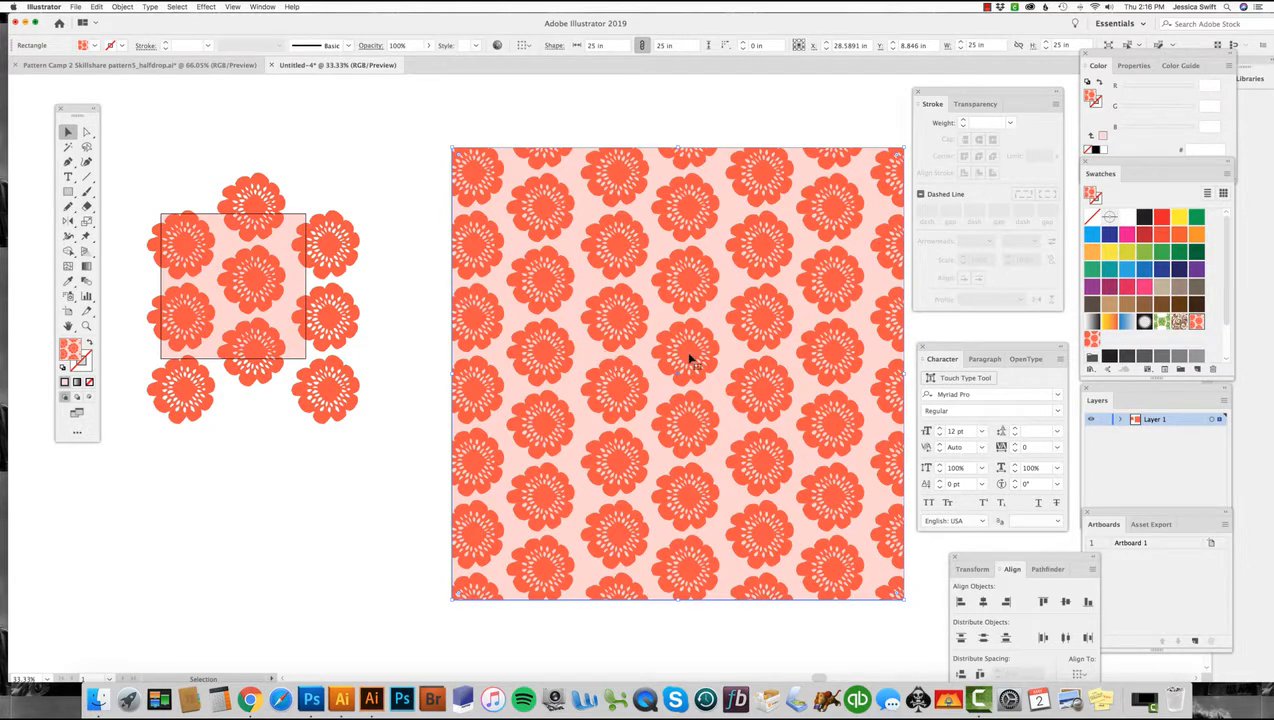
{"action": "left_click", "coordinate": [1090, 341]}
{"action": "key", "text": "Delete"}
In Pattern Camp 2 Skillshare pattern5_halfdrop.ai, select and copy the small orange petal motif, yellow leaf, blue leaf and small pink flower.
{"action": "scroll", "coordinate": [405, 424], "scroll_direction": "left", "scroll_amount": 1}
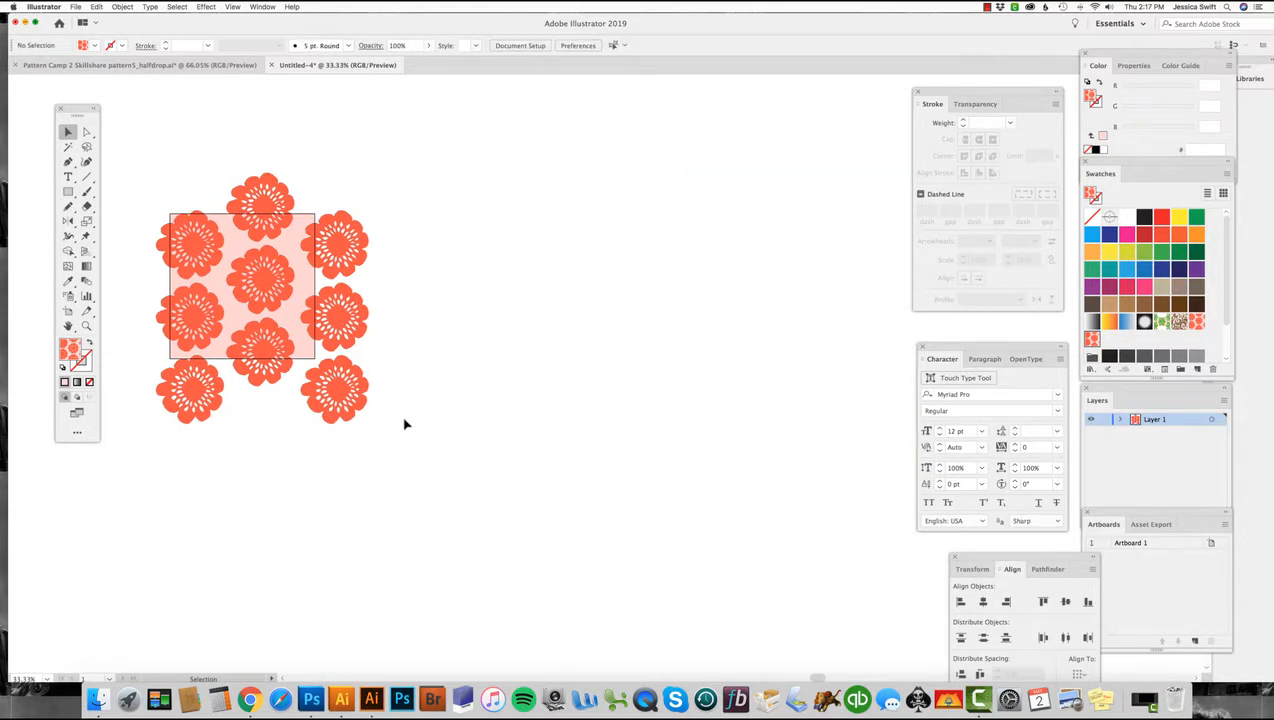
{"action": "scroll", "coordinate": [417, 415], "scroll_direction": "left", "scroll_amount": 6}
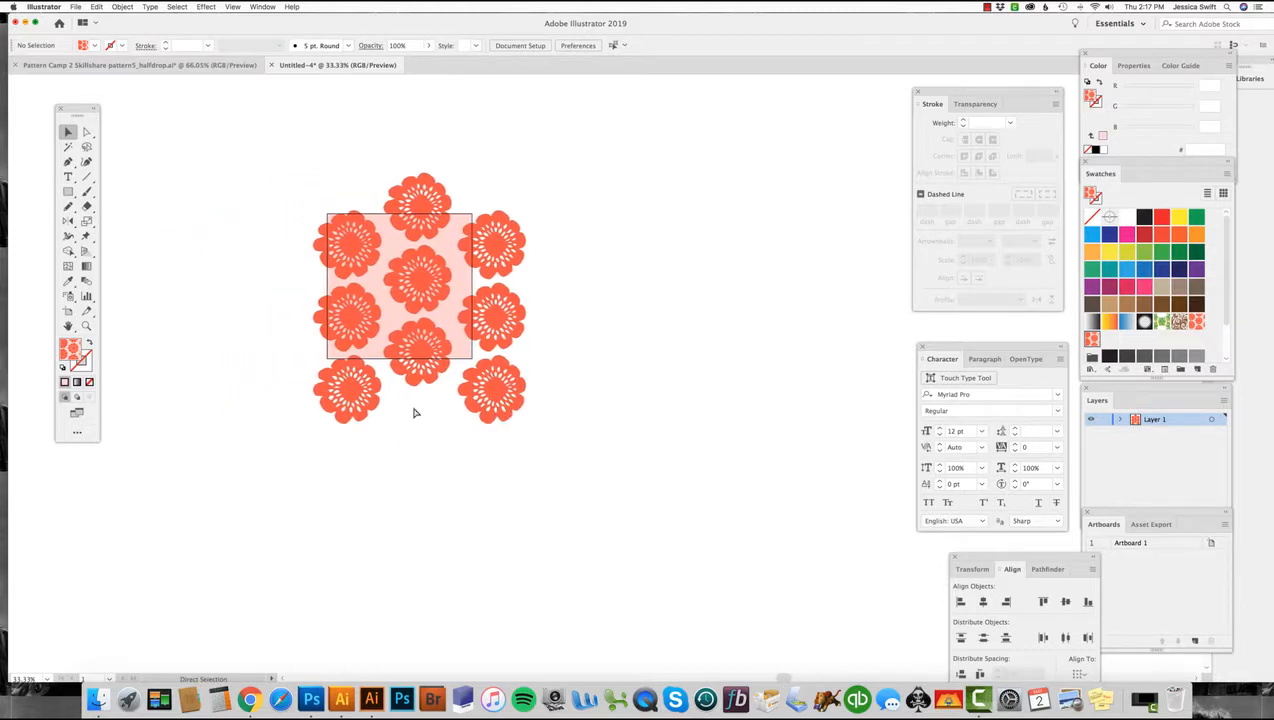
{"action": "key", "text": "super+equal"}
{"action": "left_click_drag", "start_coordinate": [543, 343], "coordinate": [739, 426]}
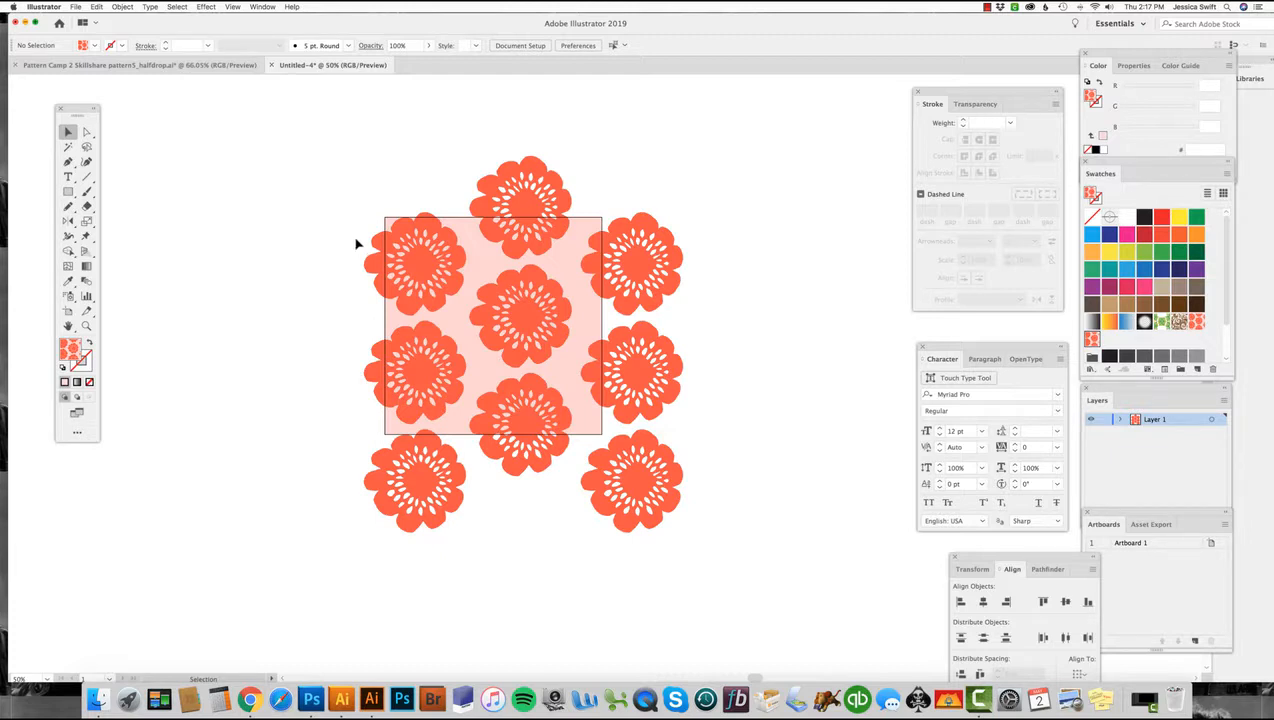
{"action": "left_click", "coordinate": [184, 66]}
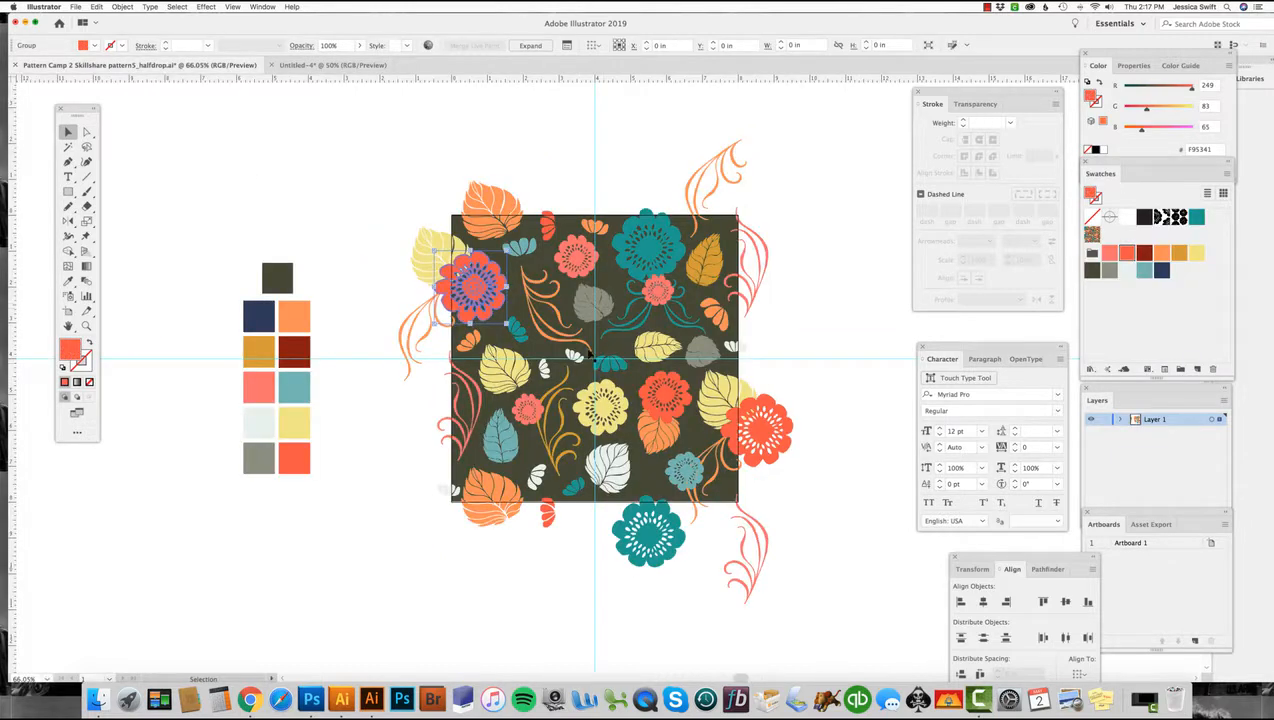
{"action": "left_click", "coordinate": [720, 315]}
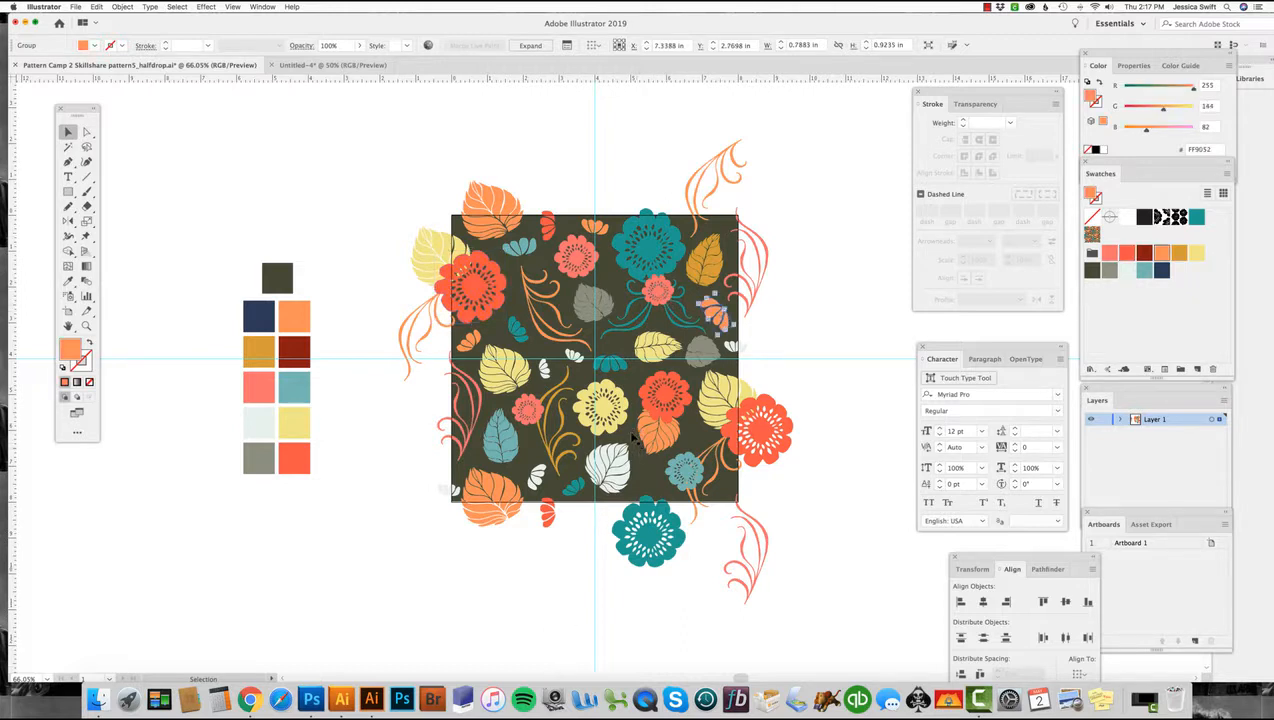
{"action": "left_click", "coordinate": [506, 436], "text": "shift"}
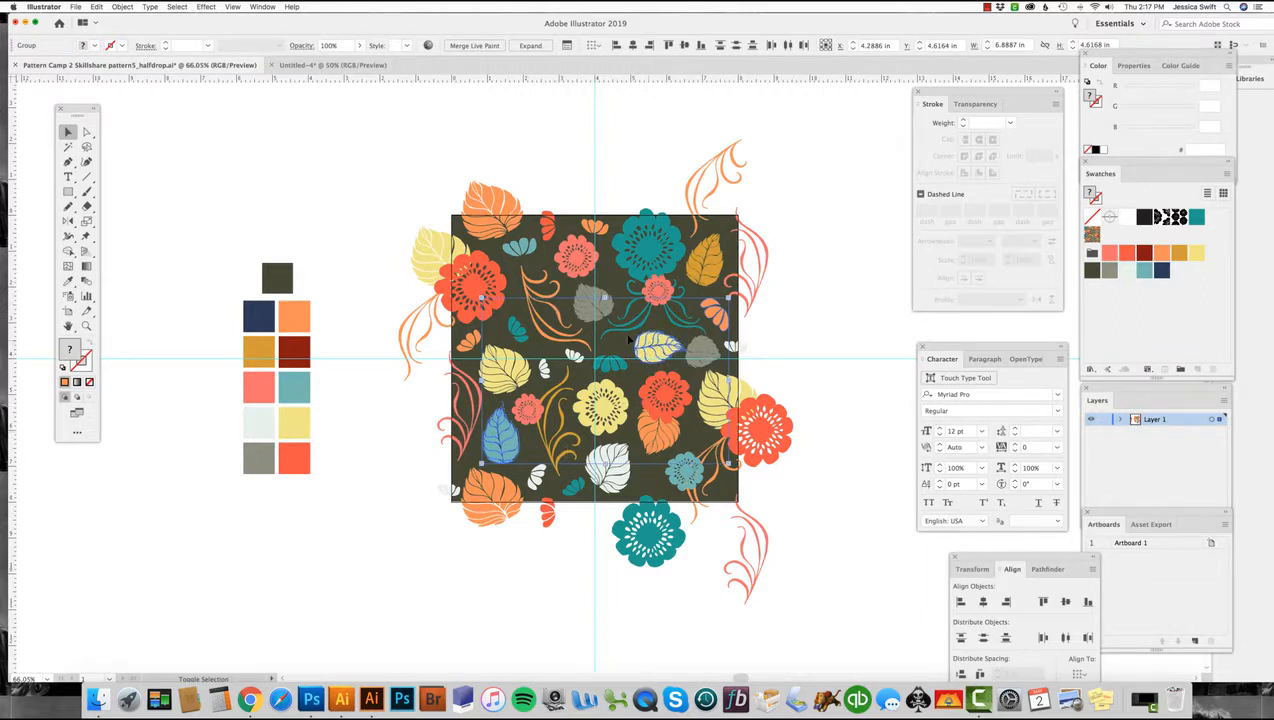
{"action": "left_click", "coordinate": [571, 258], "text": "shift"}
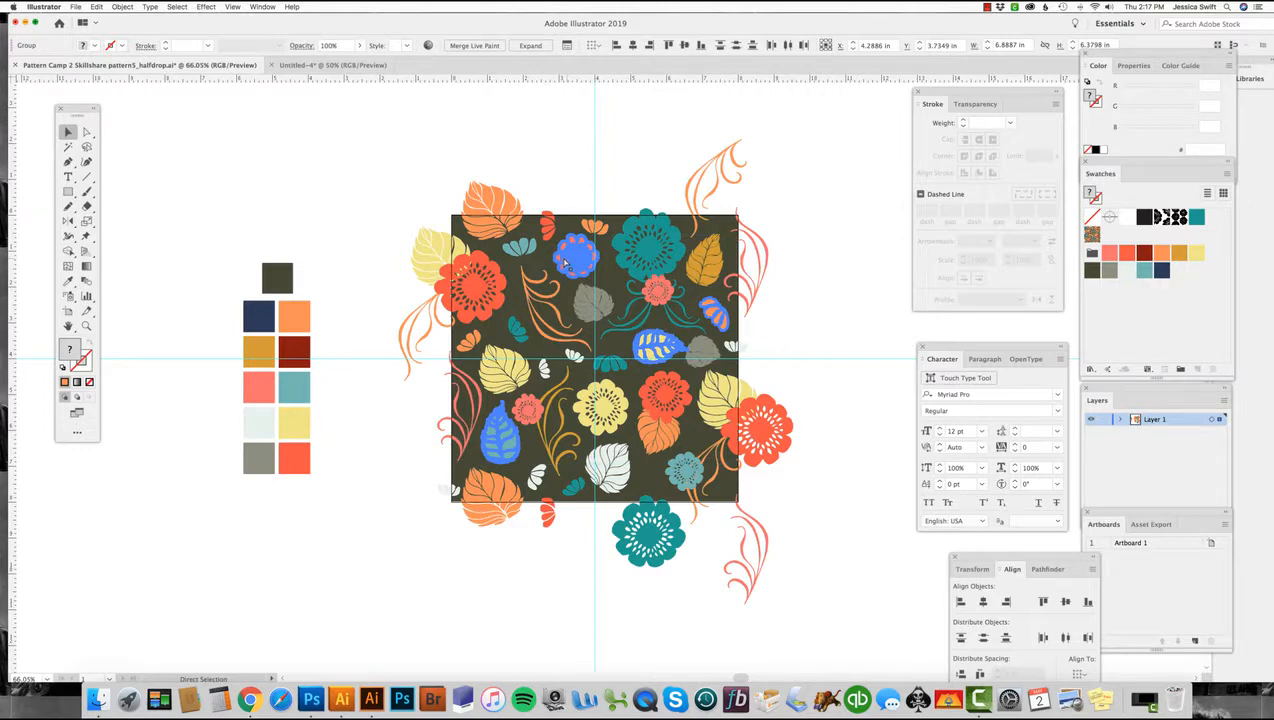
Paste the copied motifs into the Untitled-4 document and move them to the empty canvas left of the flower tile.
{"action": "left_click", "coordinate": [300, 65]}
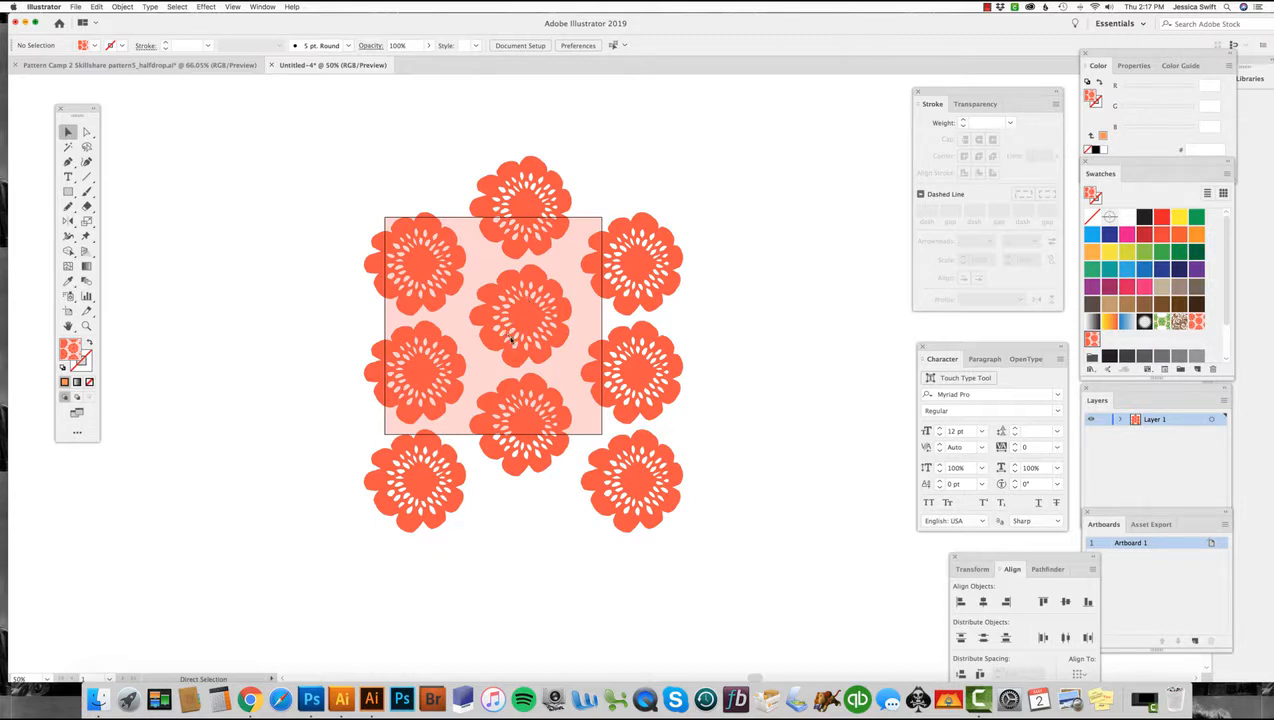
{"action": "key", "text": "super+v"}
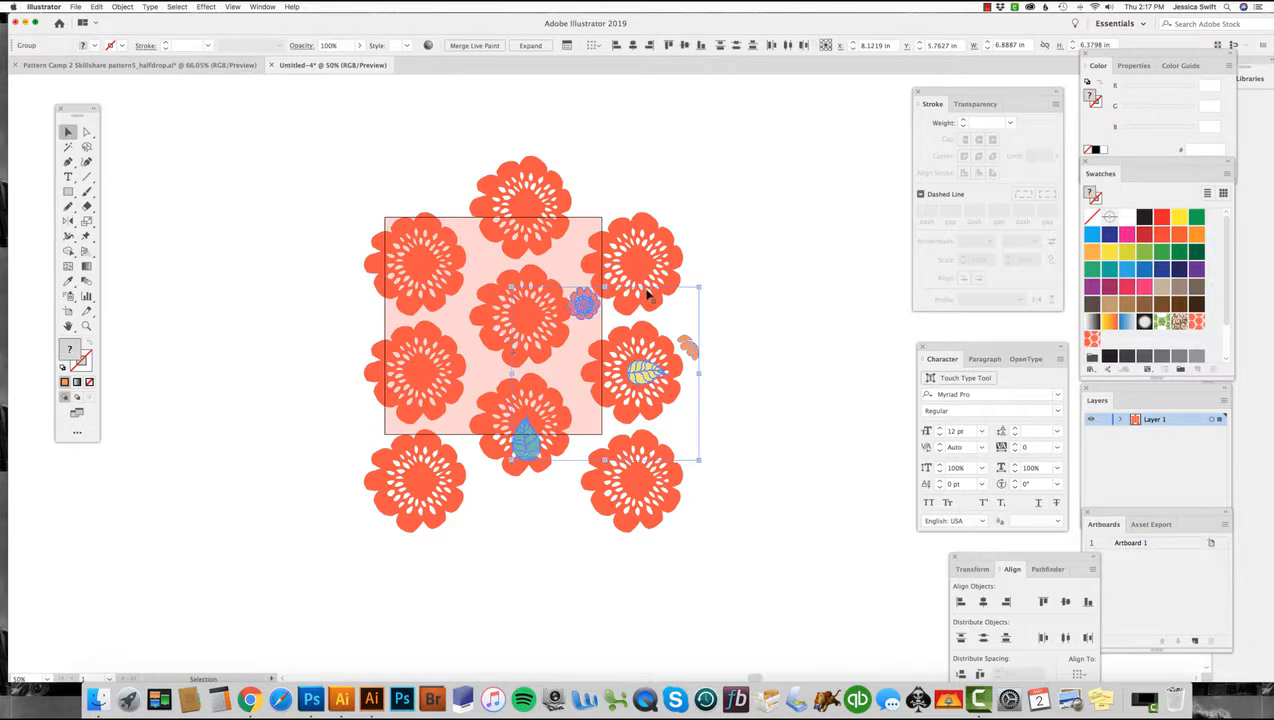
{"action": "left_click_drag", "start_coordinate": [567, 300], "coordinate": [224, 140]}
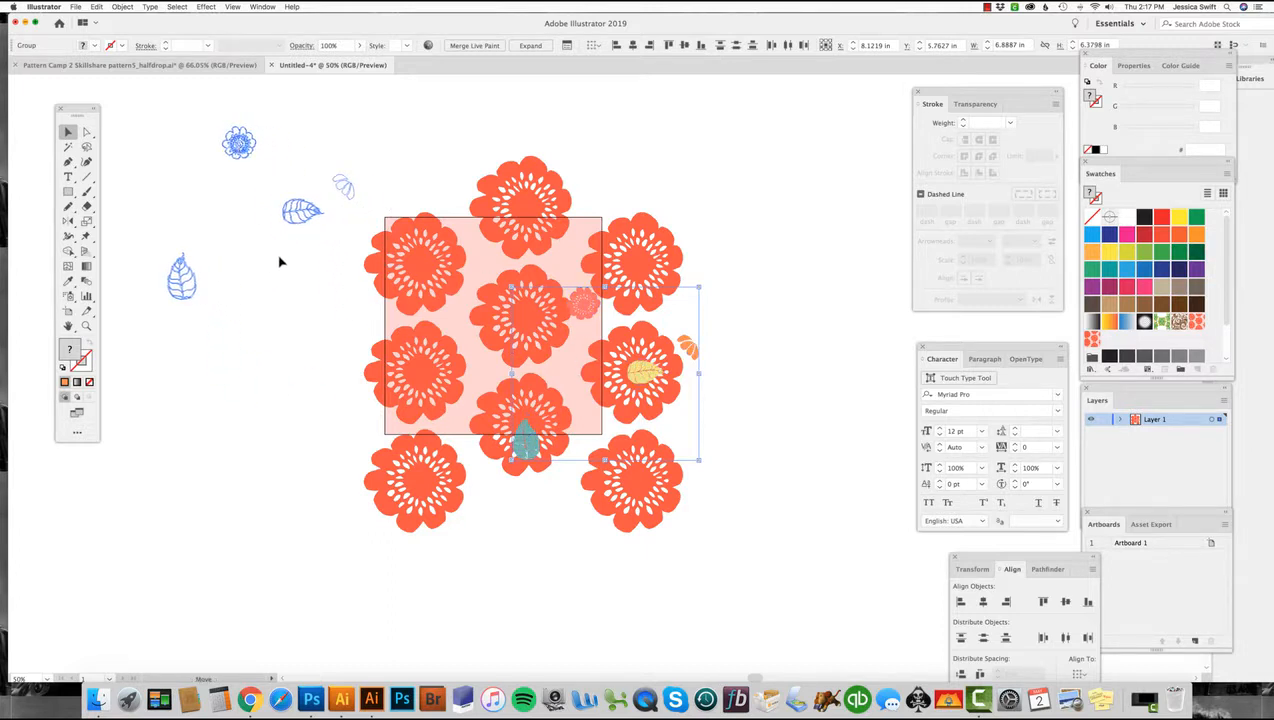
Spread the pasted leaves, petal and small flower apart on the empty canvas beside the flower tile.
{"action": "left_click", "coordinate": [328, 301]}
{"action": "left_click_drag", "start_coordinate": [181, 283], "coordinate": [240, 218]}
{"action": "left_click_drag", "start_coordinate": [227, 106], "coordinate": [356, 266]}
{"action": "left_click_drag", "start_coordinate": [208, 265], "coordinate": [137, 338]}
{"action": "left_click", "coordinate": [274, 378]}
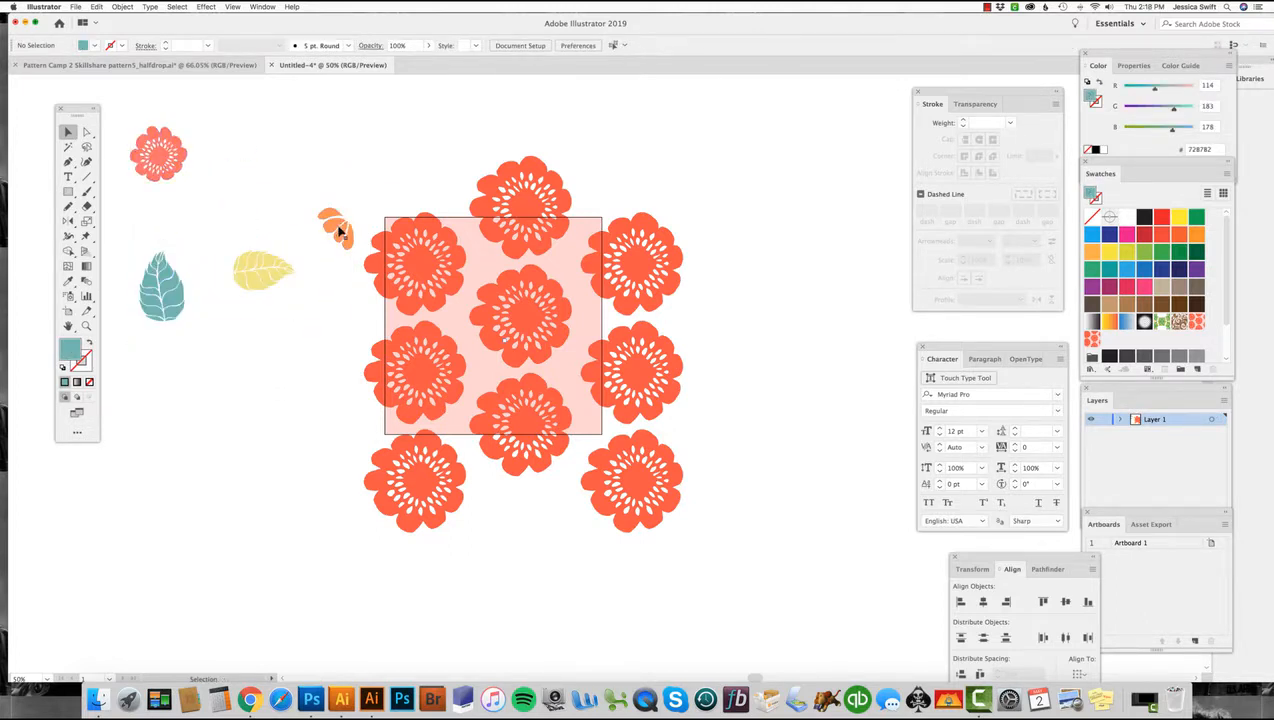
Place the orange petal between the tile's upper flowers, and rotate the yellow leaf and tuck it behind the central flower.
{"action": "left_click_drag", "start_coordinate": [342, 228], "coordinate": [459, 274]}
{"action": "mouse_move", "coordinate": [257, 279]}
{"action": "left_mouse_down"}
{"action": "mouse_move", "coordinate": [345, 300]}
{"action": "mouse_move", "coordinate": [353, 288]}
{"action": "mouse_move", "coordinate": [256, 279]}
{"action": "left_mouse_up"}
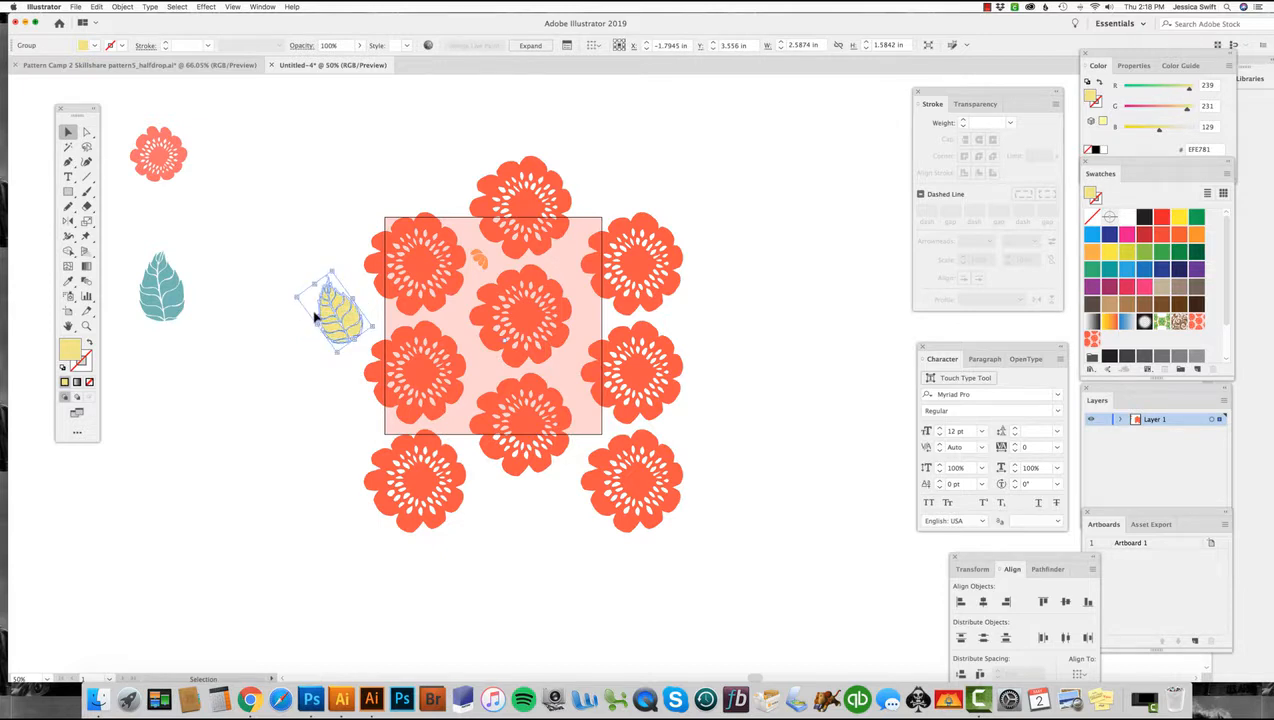
{"action": "left_click_drag", "start_coordinate": [318, 315], "coordinate": [451, 328]}
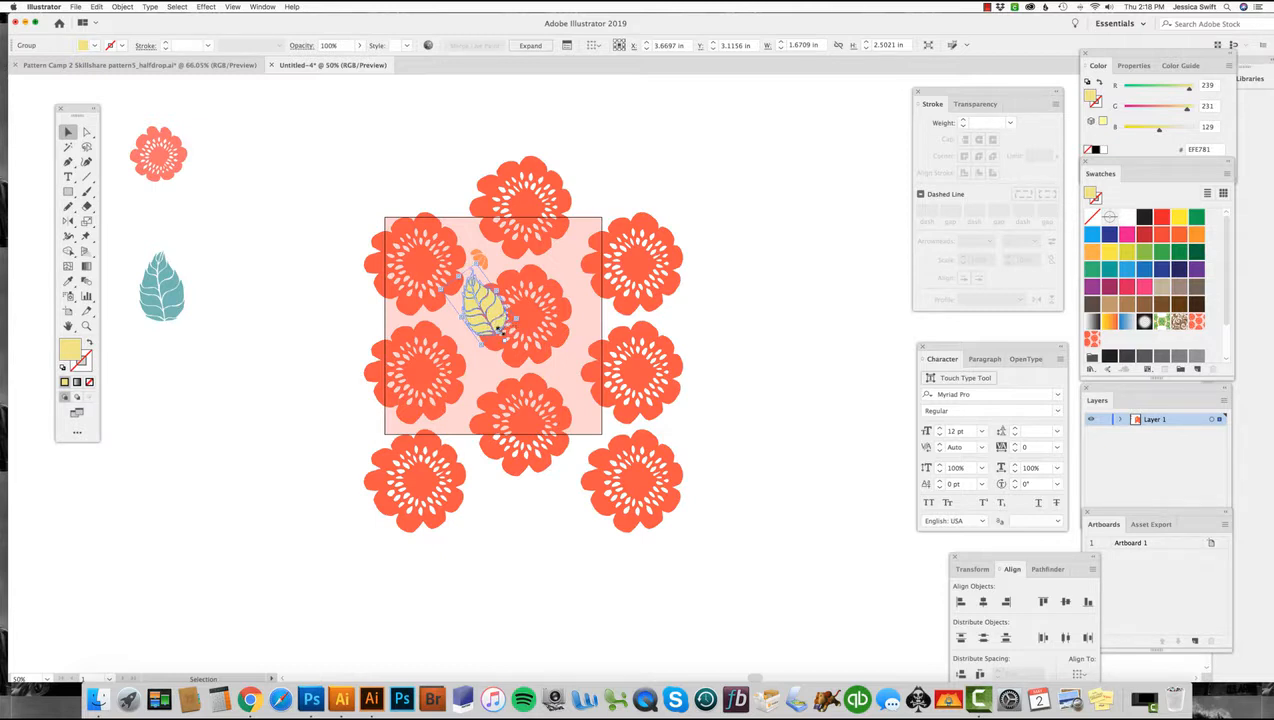
{"action": "key", "text": "super+x"}
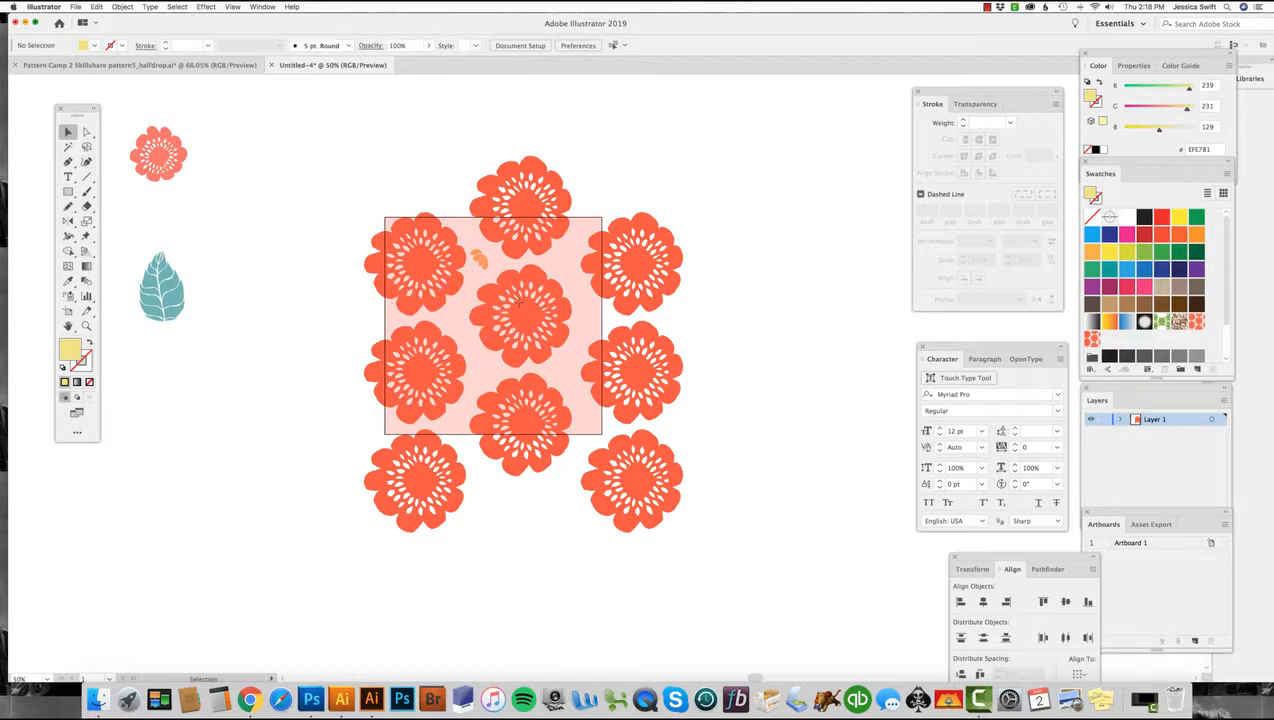
{"action": "left_click", "coordinate": [519, 307]}
{"action": "key", "text": "a"}
{"action": "key", "text": "super+b"}
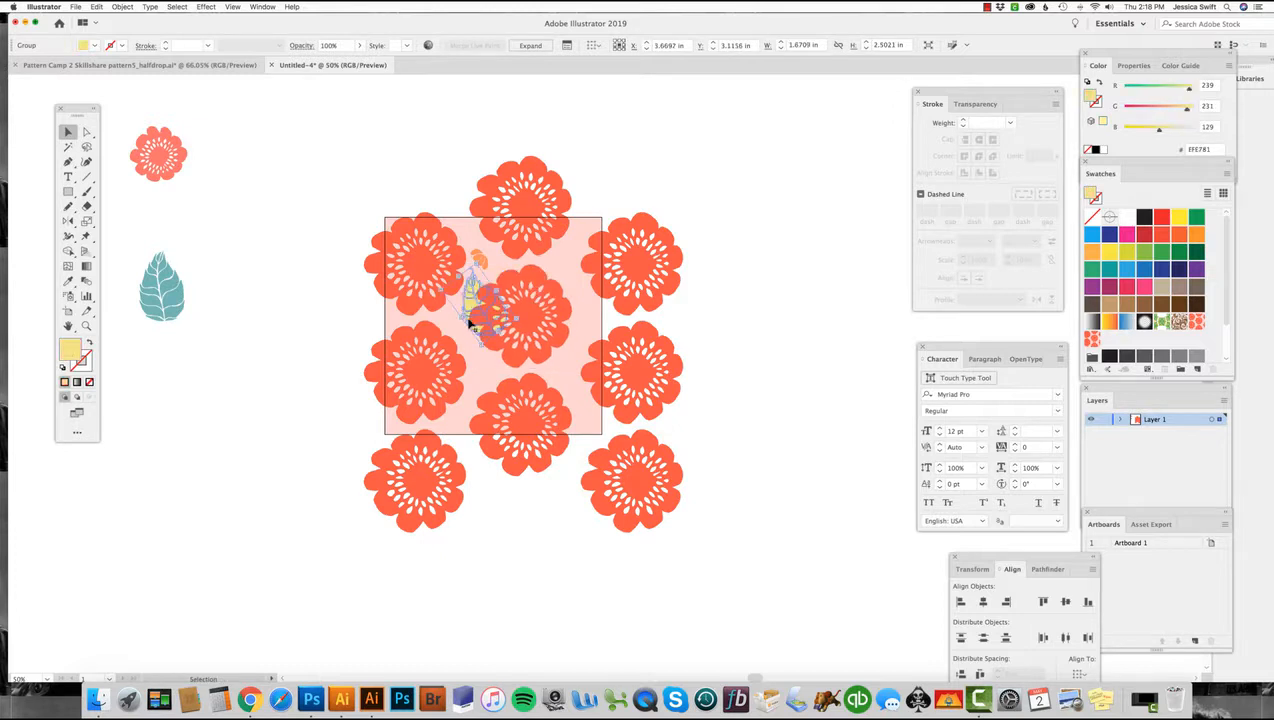
{"action": "left_click", "coordinate": [317, 302]}
Move the blue leaf onto the bottom-left coral flower, and recolor the yellow leaf white.
{"action": "left_click_drag", "start_coordinate": [150, 300], "coordinate": [422, 450]}
{"action": "left_click", "coordinate": [469, 290]}
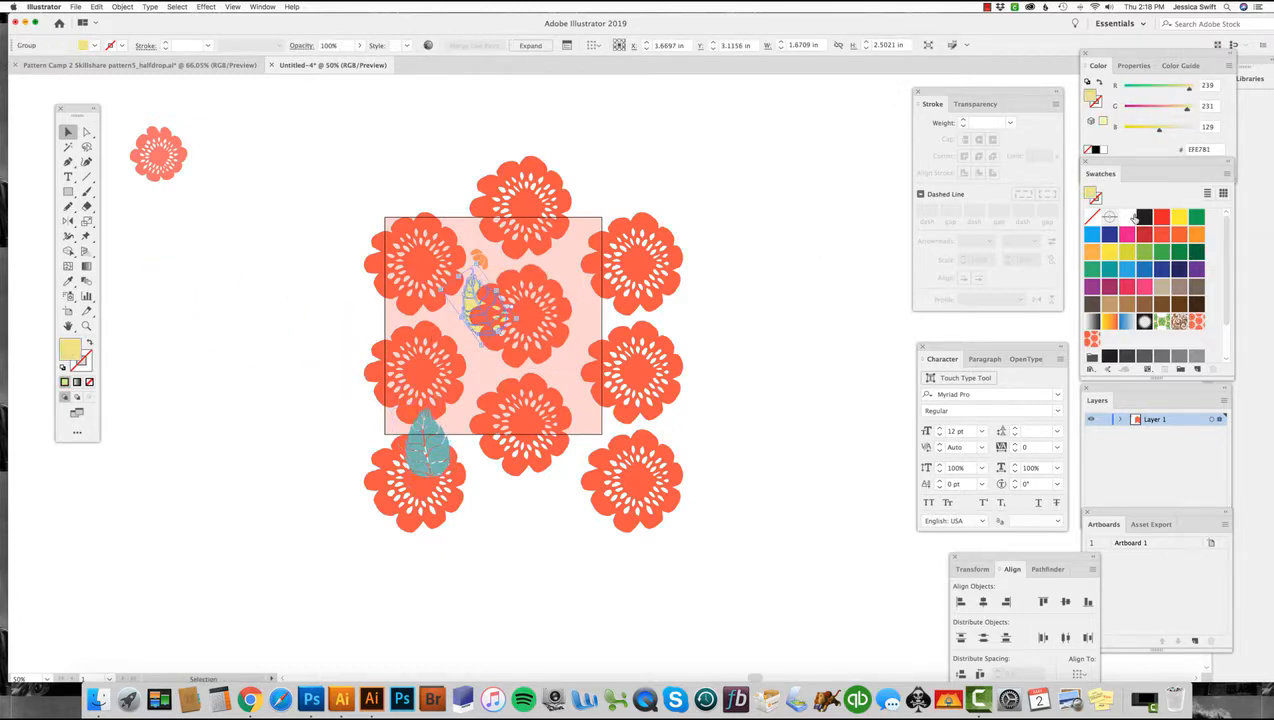
{"action": "left_click", "coordinate": [1126, 217]}
{"action": "left_click", "coordinate": [330, 283]}
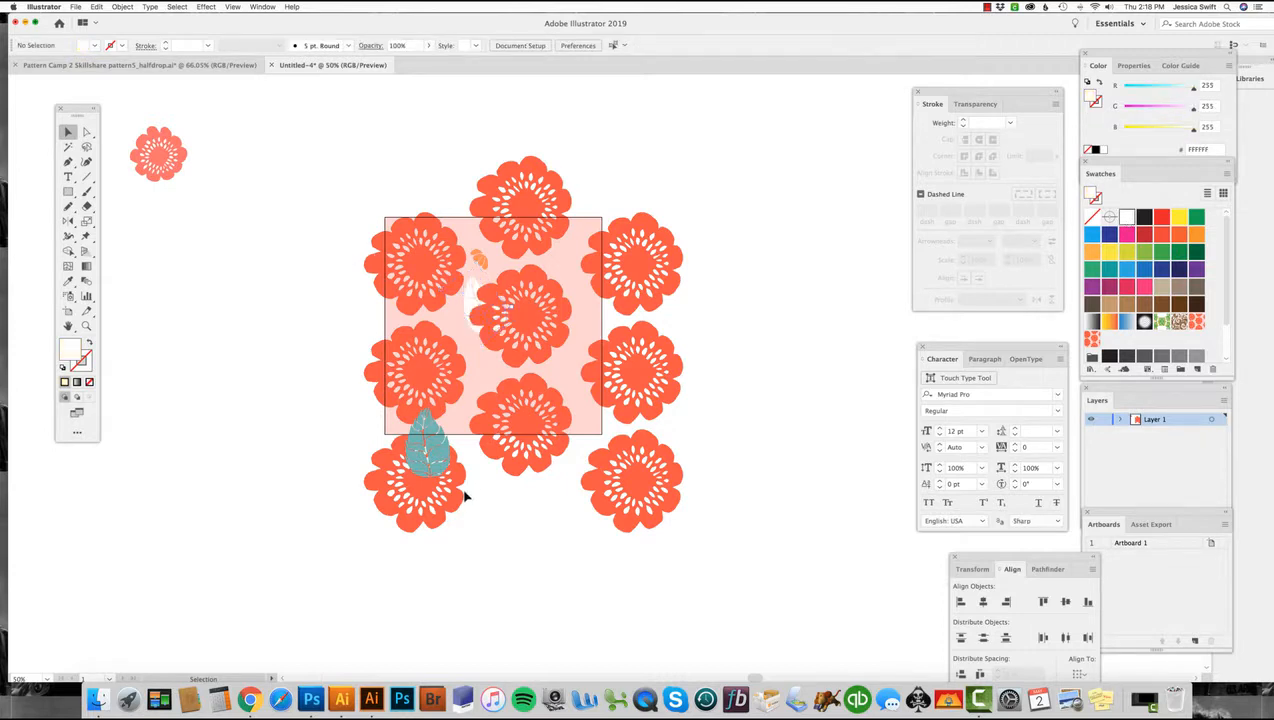
Paste the blue leaf behind the tile's lower-left flower and angle it so its tip crosses the tile's bottom edge.
{"action": "left_click", "coordinate": [430, 445]}
{"action": "key", "text": "super+x"}
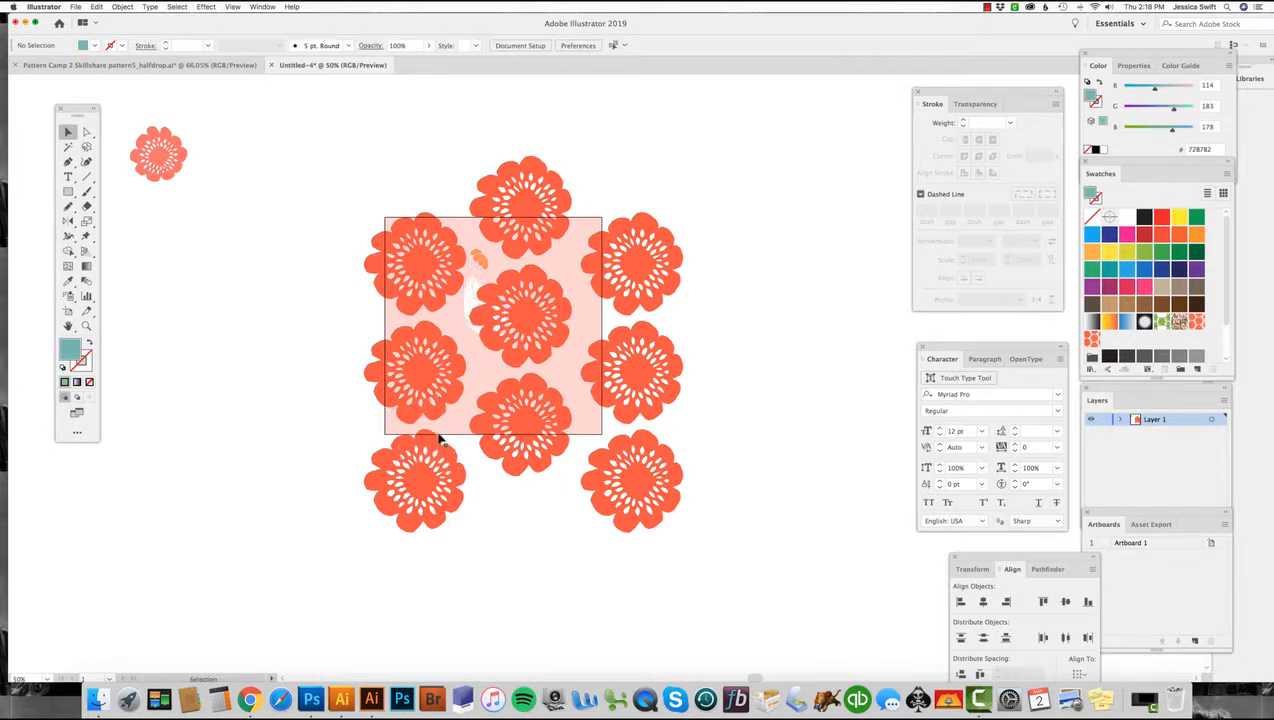
{"action": "left_click", "coordinate": [440, 379]}
{"action": "key", "text": "super+b"}
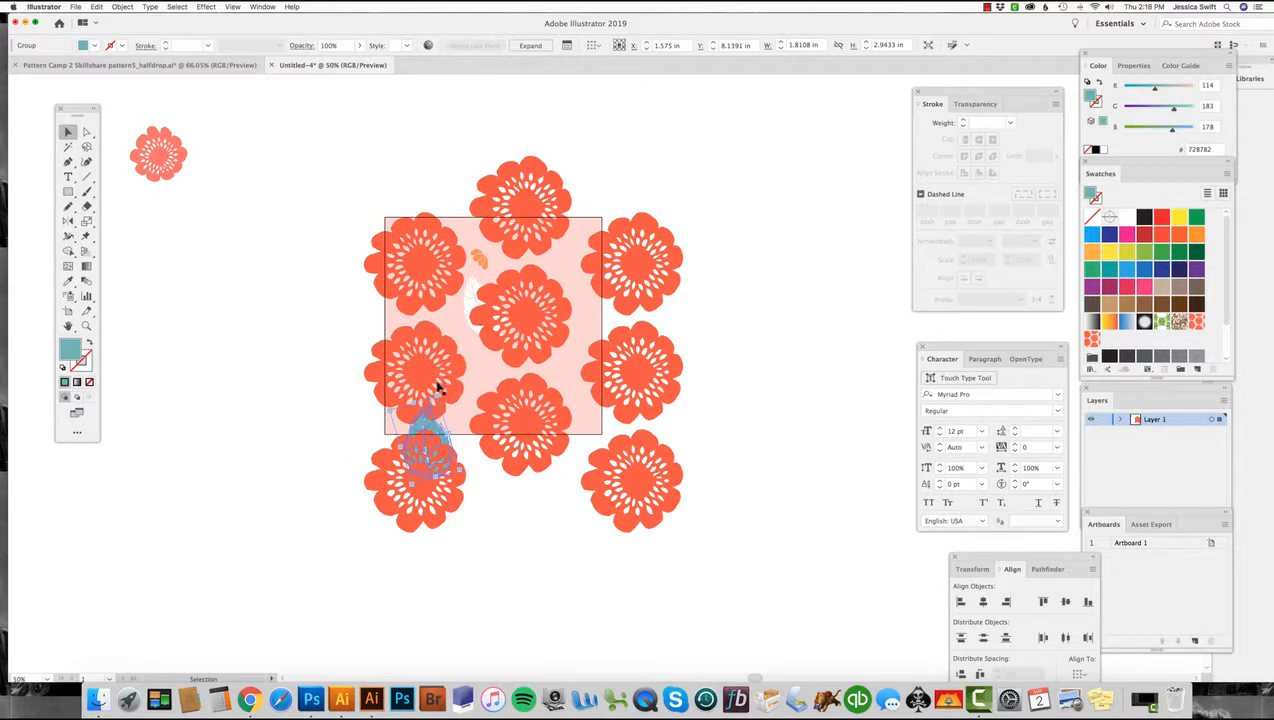
{"action": "left_click_drag", "start_coordinate": [437, 393], "coordinate": [443, 428]}
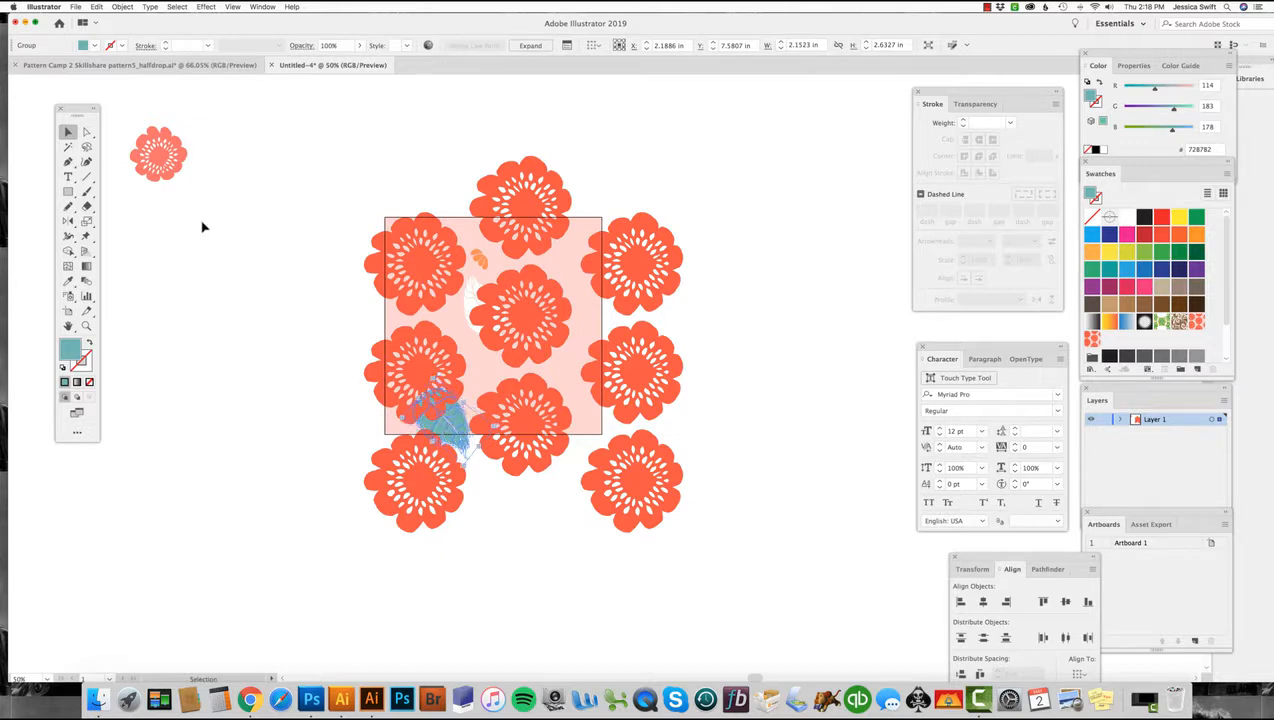
{"action": "left_click", "coordinate": [205, 225]}
Move the small pink flower onto the tile's lower middle flower and set its fill color to FF8D8D.
{"action": "left_click_drag", "start_coordinate": [176, 180], "coordinate": [565, 414]}
{"action": "double_click", "coordinate": [69, 352]}
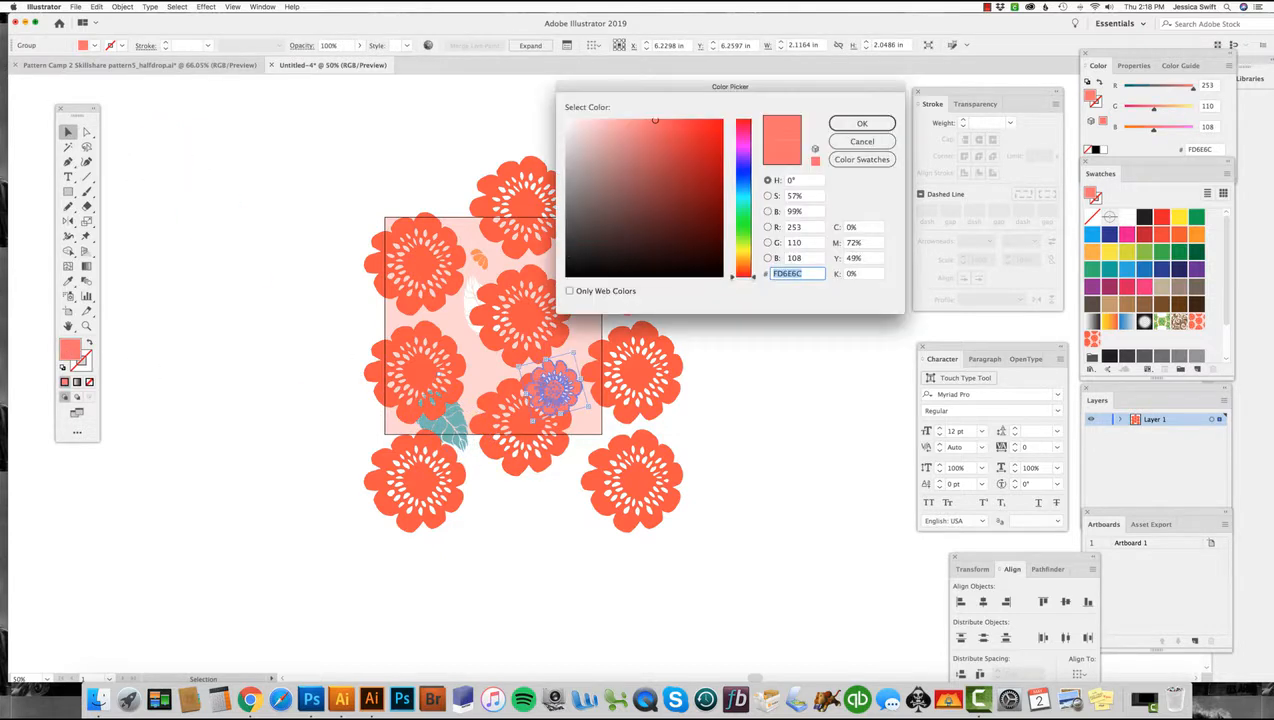
{"action": "left_click_drag", "start_coordinate": [655, 119], "coordinate": [636, 114]}
{"action": "left_click", "coordinate": [862, 123]}
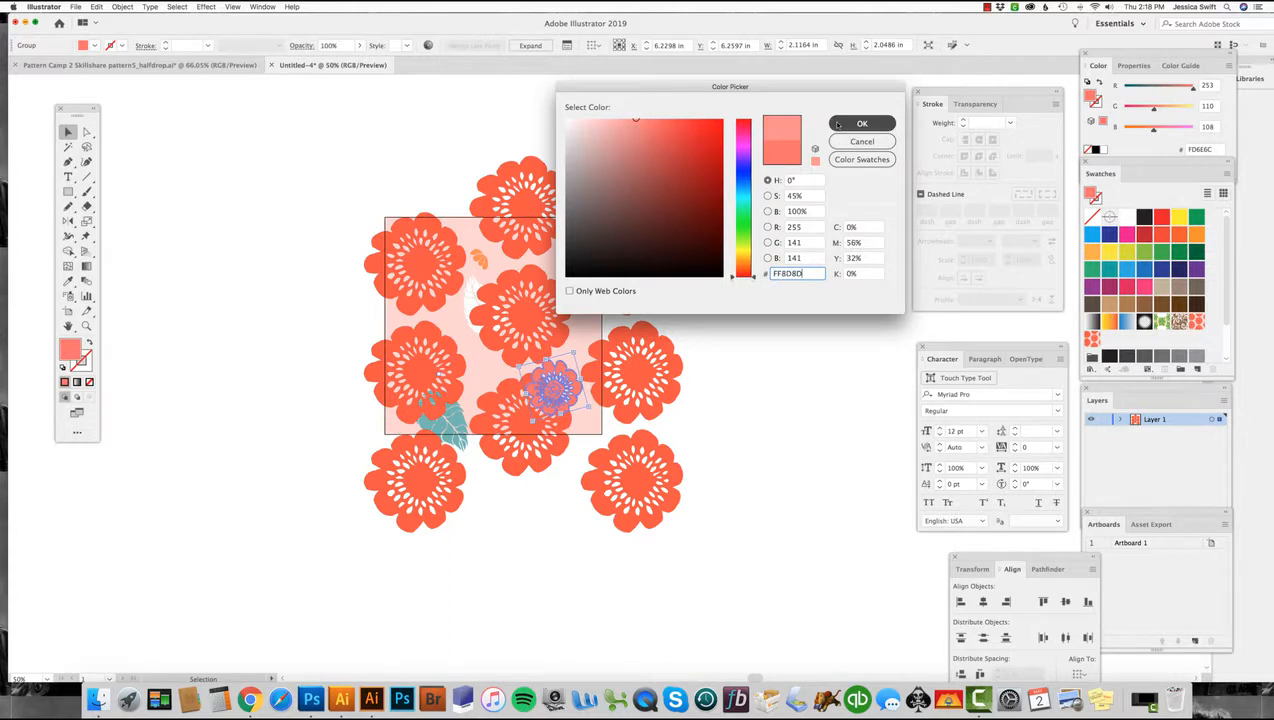
Add smaller copies of the pink flower beside the lower-left flower and beneath the top flower, adjusting their size and position.
{"action": "left_click_drag", "start_coordinate": [563, 388], "coordinate": [569, 261]}
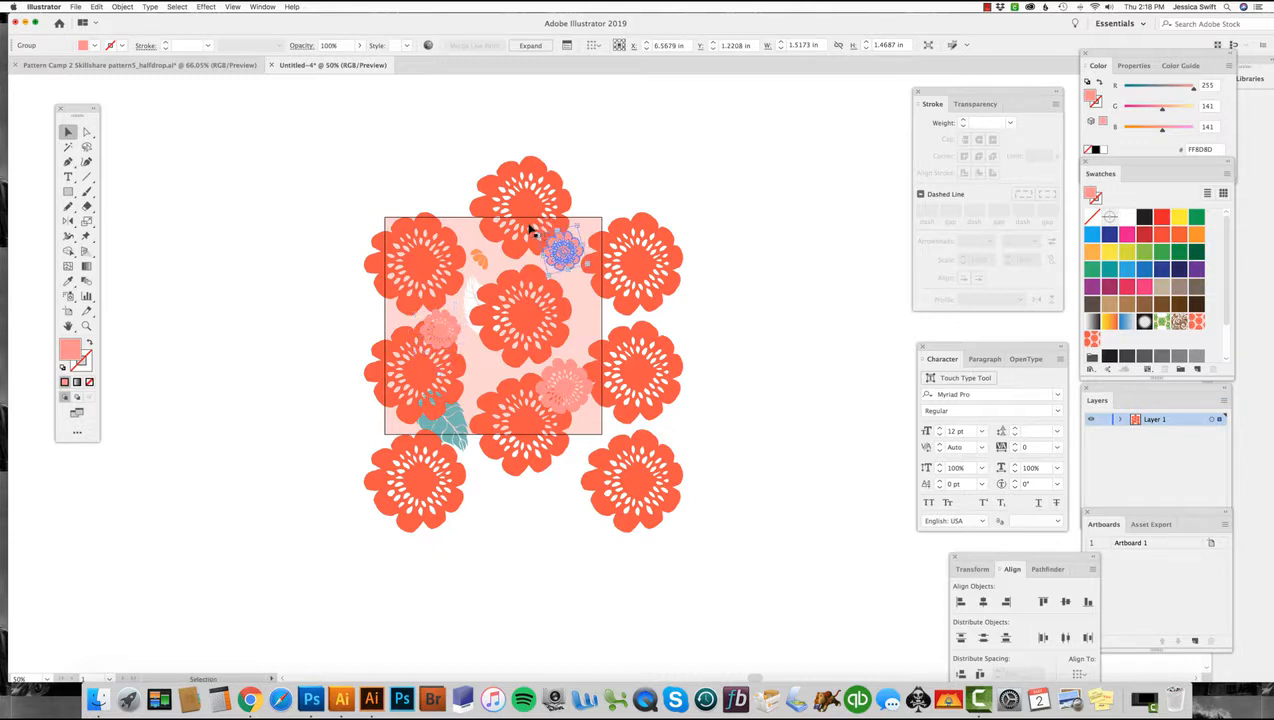
{"action": "left_click_drag", "start_coordinate": [537, 220], "coordinate": [569, 194]}
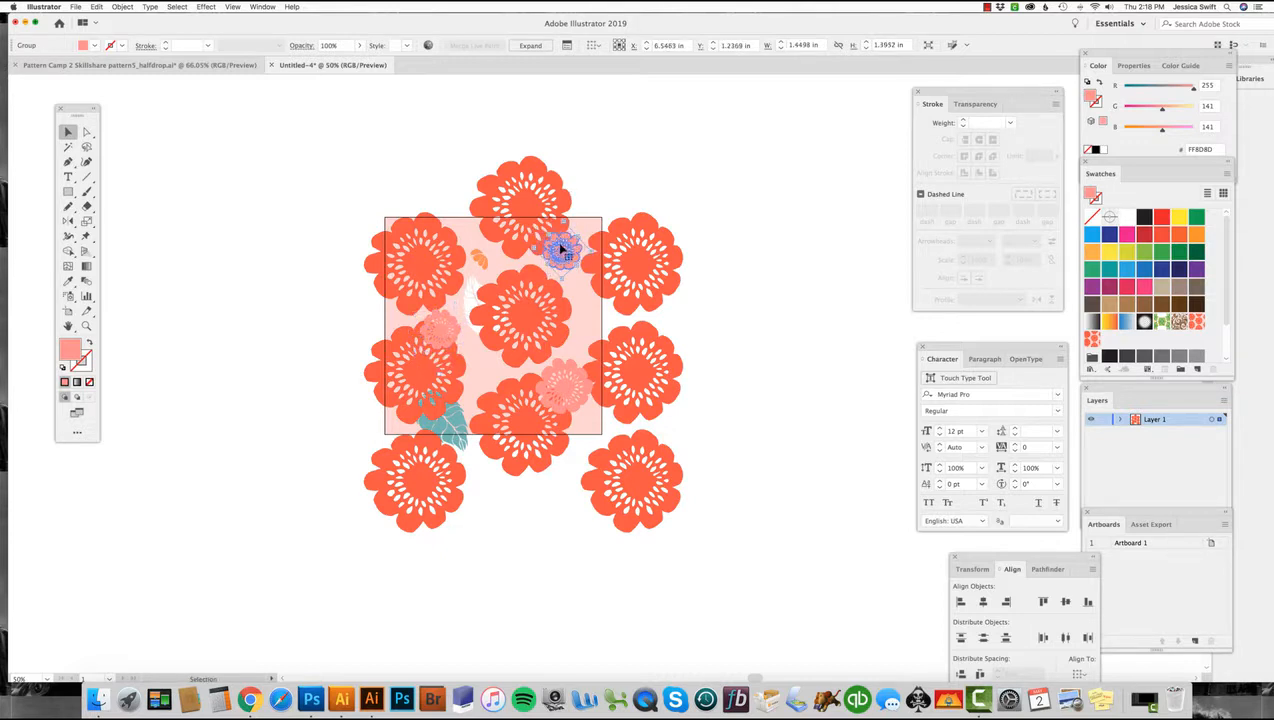
{"action": "left_click_drag", "start_coordinate": [560, 247], "coordinate": [557, 240]}
{"action": "scroll", "coordinate": [404, 290], "scroll_direction": "right", "scroll_amount": 1}
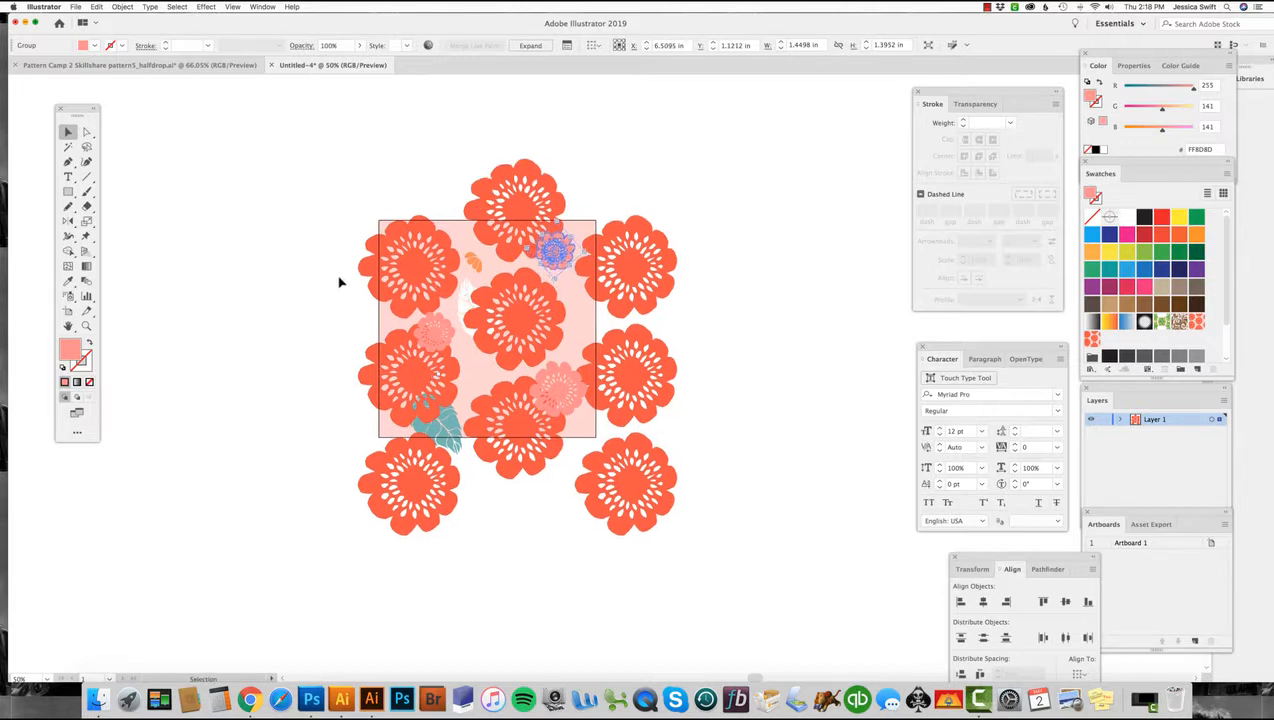
{"action": "left_click", "coordinate": [329, 279]}
Copy the orange petal into the gaps right of the central flower and above the lower middle flower, varying the rotation.
{"action": "left_click", "coordinate": [459, 298]}
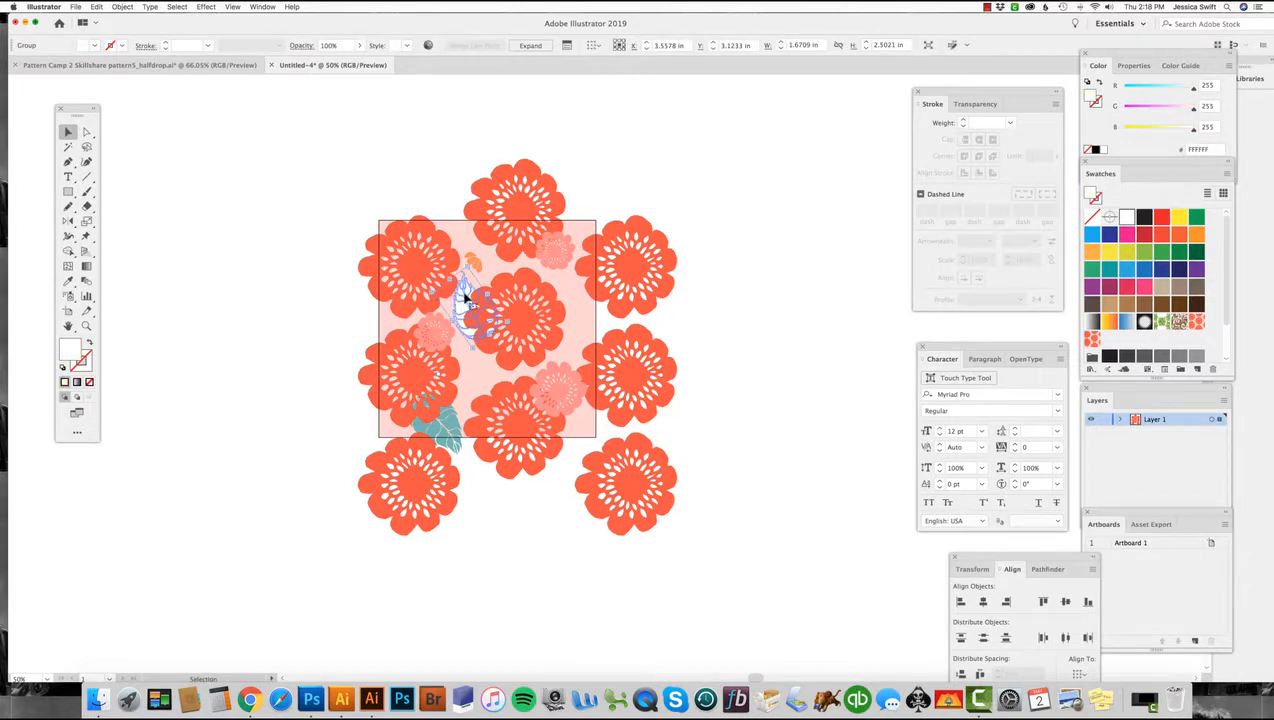
{"action": "left_click", "coordinate": [474, 261]}
{"action": "left_click_drag", "start_coordinate": [474, 261], "coordinate": [572, 305]}
{"action": "left_click_drag", "start_coordinate": [474, 261], "coordinate": [465, 377]}
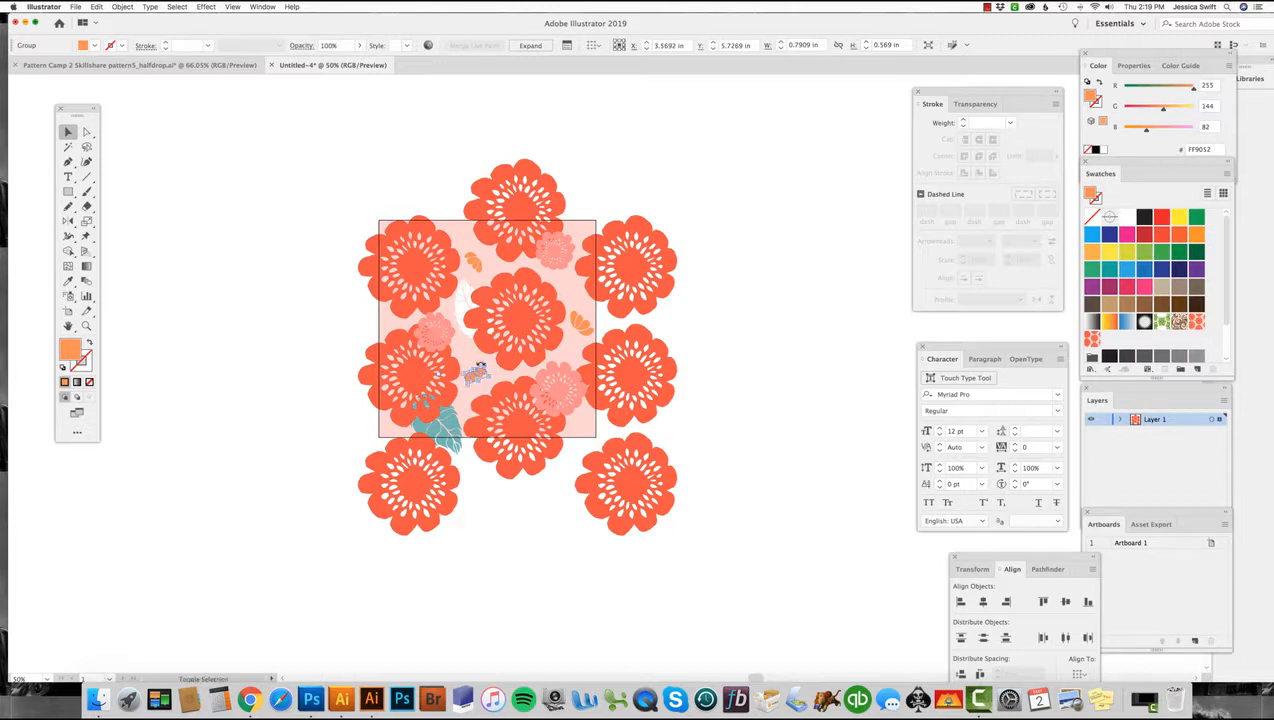
{"action": "left_click", "coordinate": [334, 375]}
Copy the blue leaf behind the central flower, pointing toward the tile's upper-right, and nudge it into position.
{"action": "left_click_drag", "start_coordinate": [452, 439], "coordinate": [491, 306]}
{"action": "key", "text": "shift+Right"}
{"action": "key", "text": "Up"}
{"action": "key", "text": "Up"}
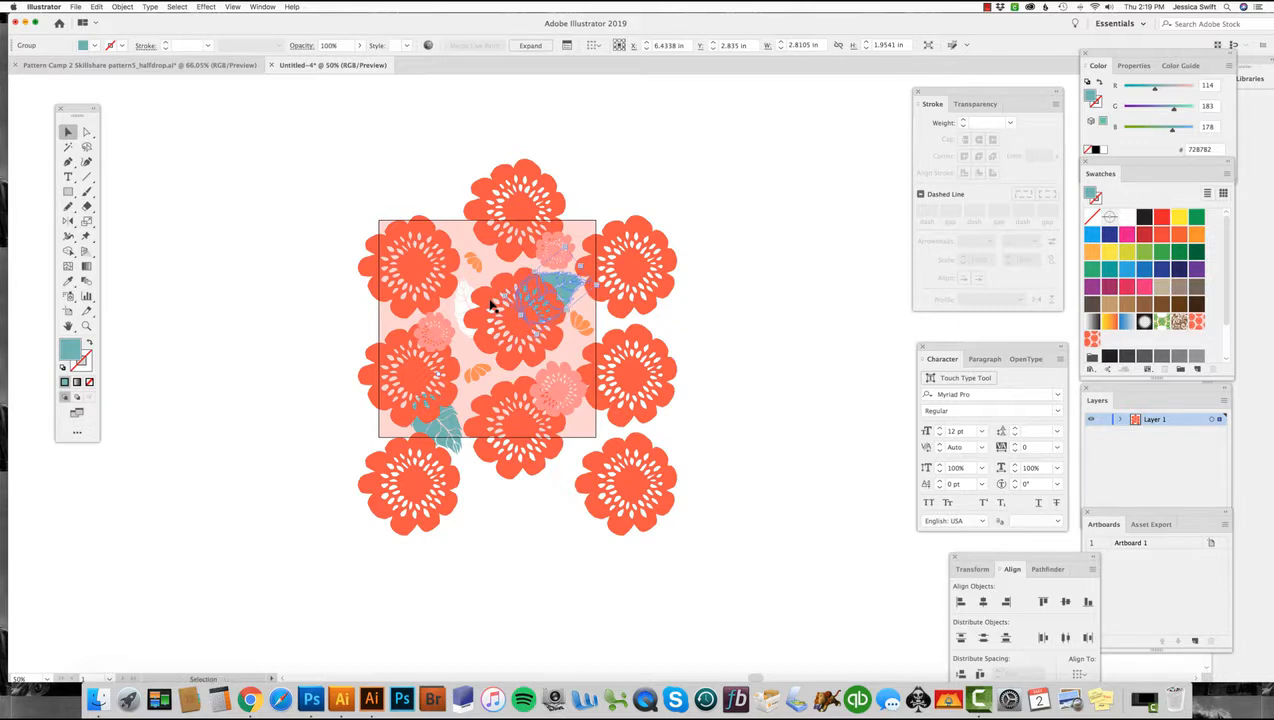
Copy the white leaf to the tile's lower-right corner across the bottom edge, then reflect and rotate it to fit the gap.
{"action": "left_click", "coordinate": [457, 303]}
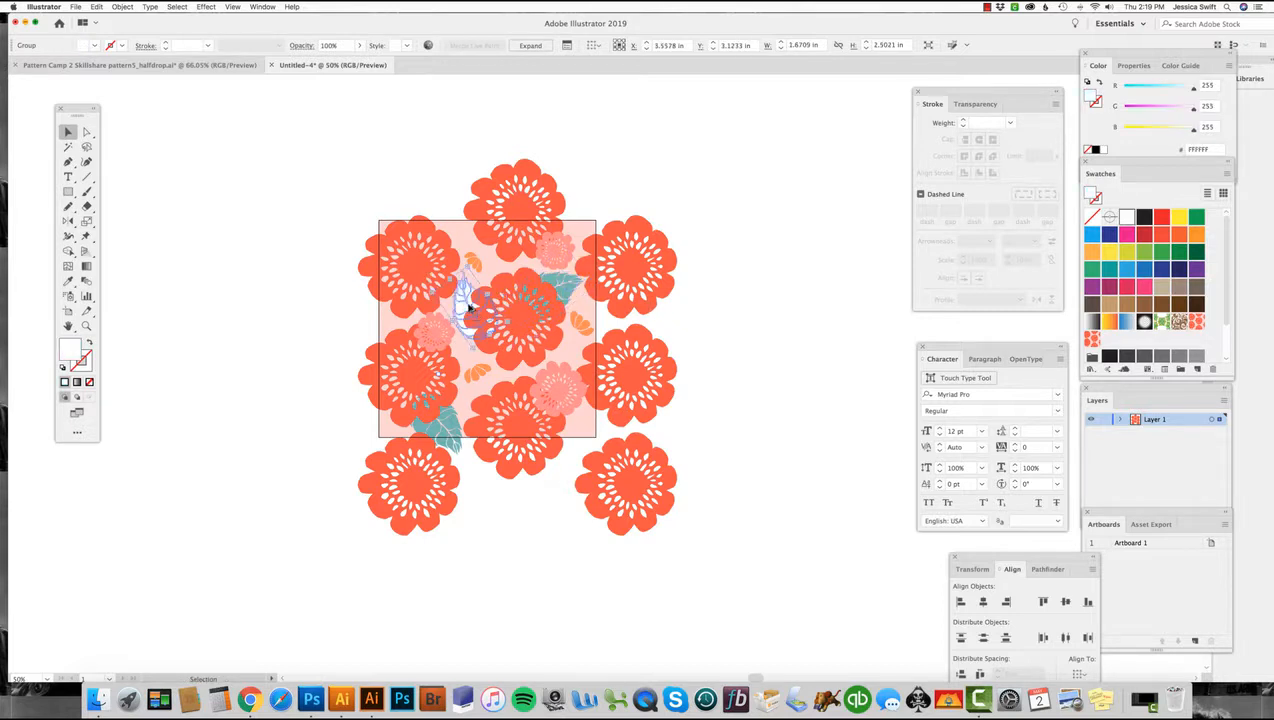
{"action": "left_click_drag", "start_coordinate": [463, 303], "coordinate": [579, 435]}
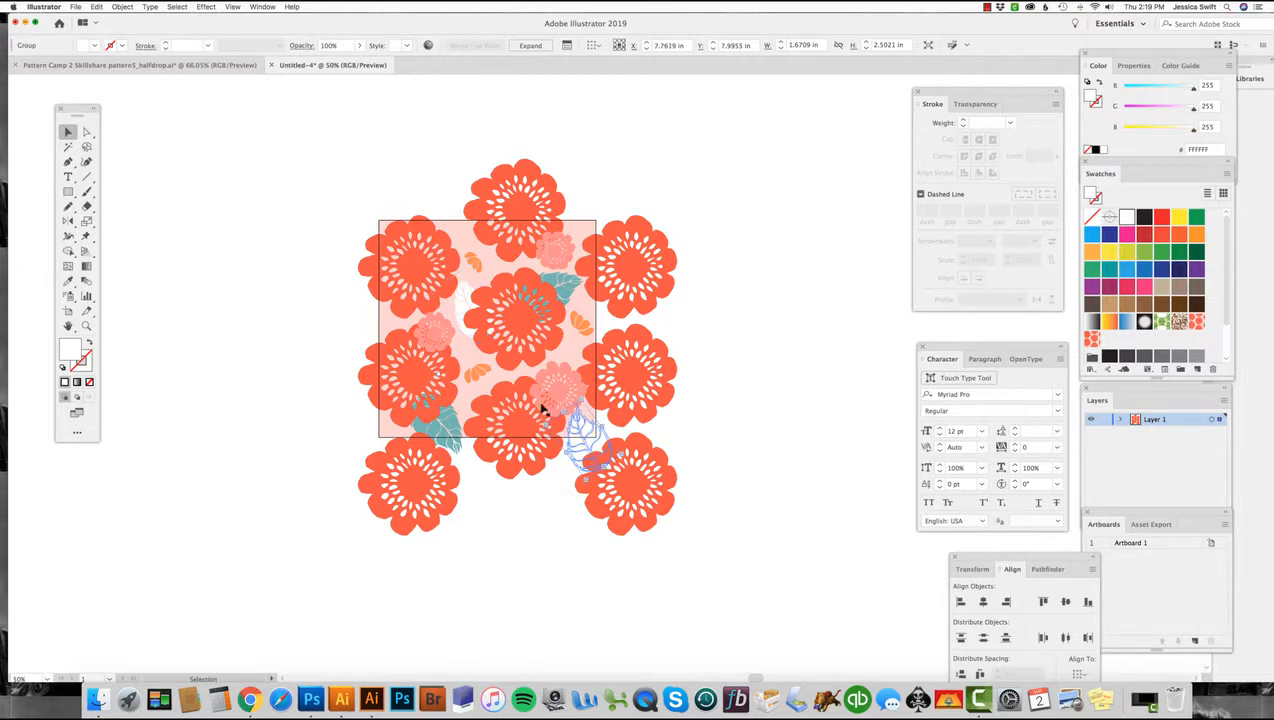
{"action": "double_click", "coordinate": [66, 221]}
{"action": "left_click", "coordinate": [719, 464]}
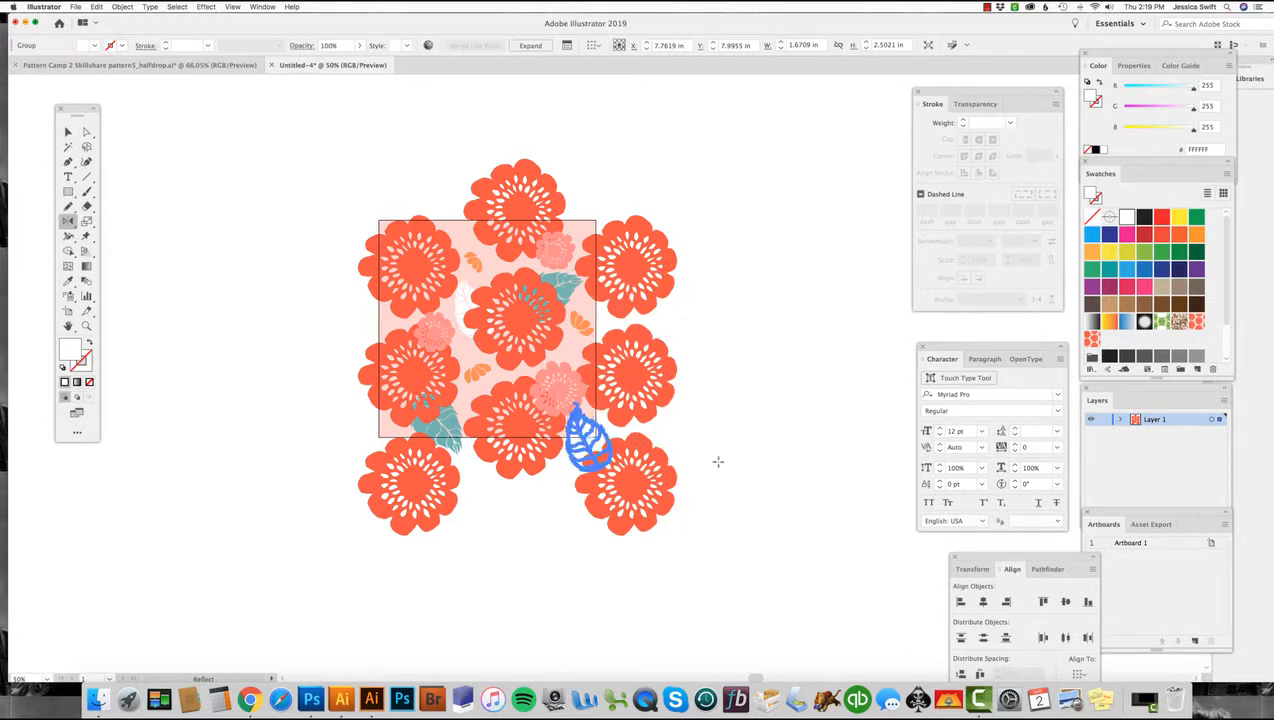
{"action": "left_click", "coordinate": [67, 131]}
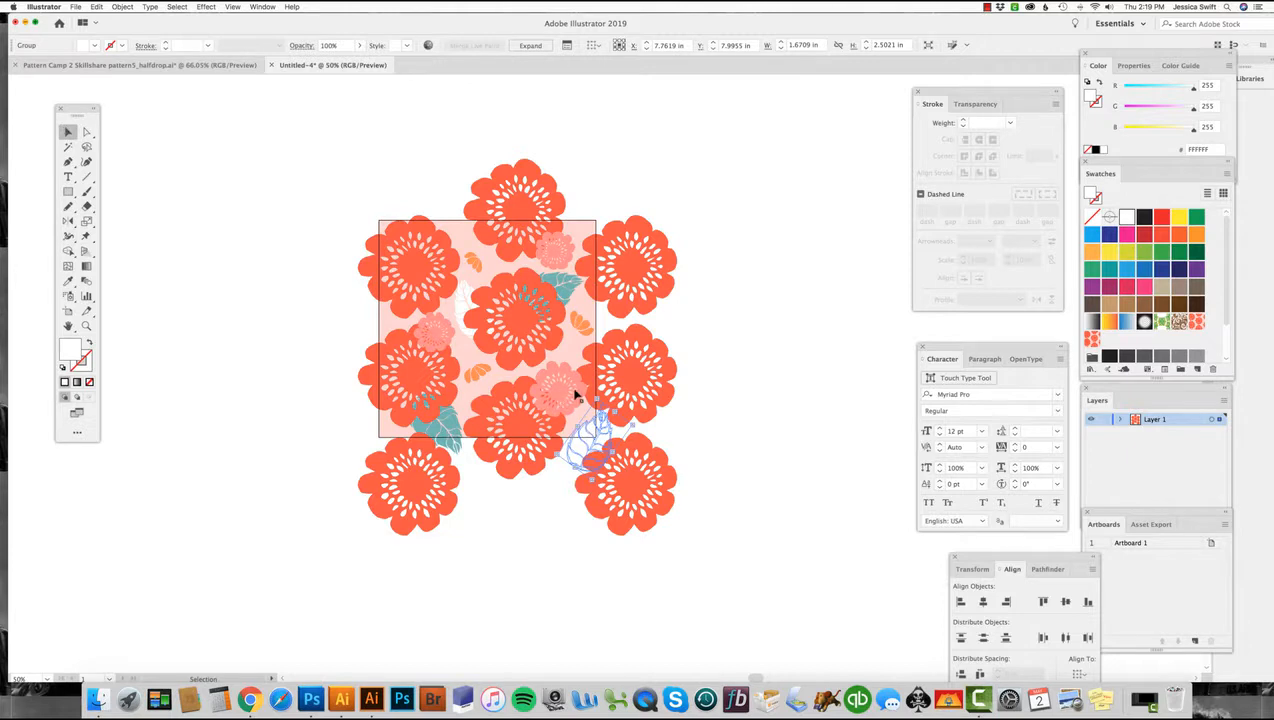
{"action": "left_click_drag", "start_coordinate": [594, 397], "coordinate": [558, 402]}
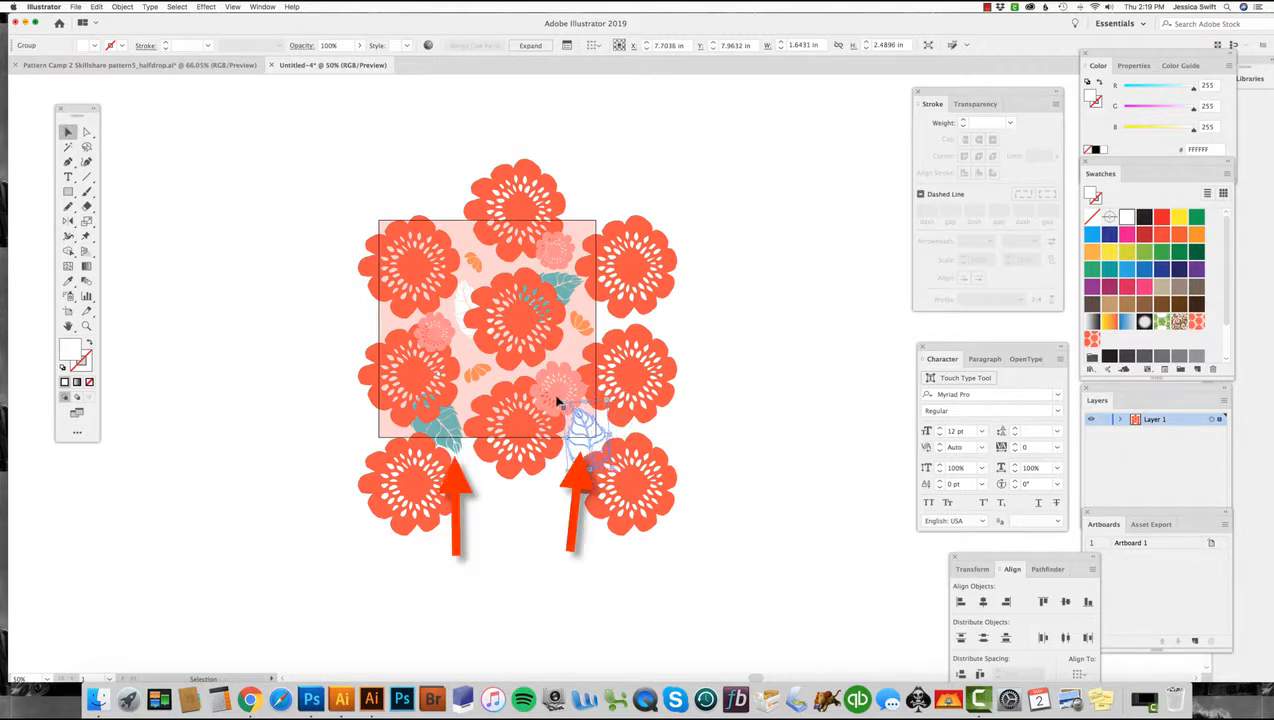
{"action": "left_click", "coordinate": [124, 452]}
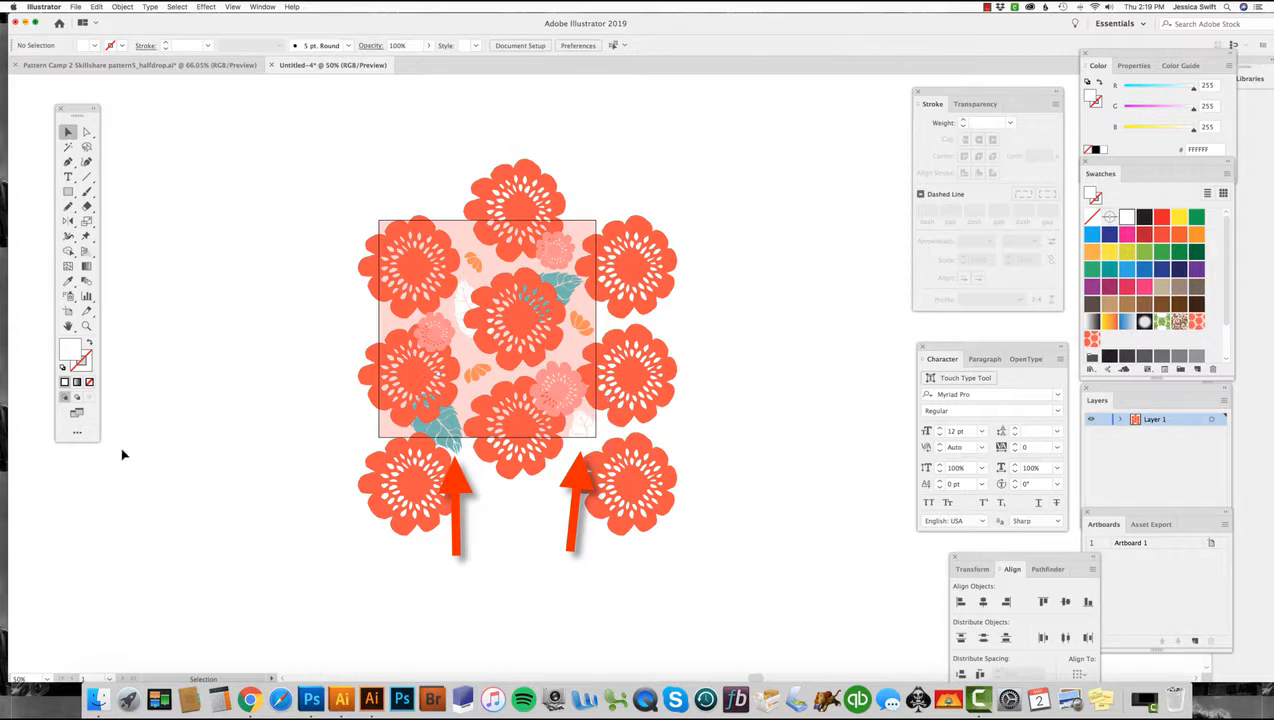
Copy the blue and white leaves crossing the tile's bottom edge to the top edge with a move of 0 in horizontal and -8 in vertical.
{"action": "left_click", "coordinate": [580, 430]}
{"action": "left_click", "coordinate": [432, 440], "text": "shift"}
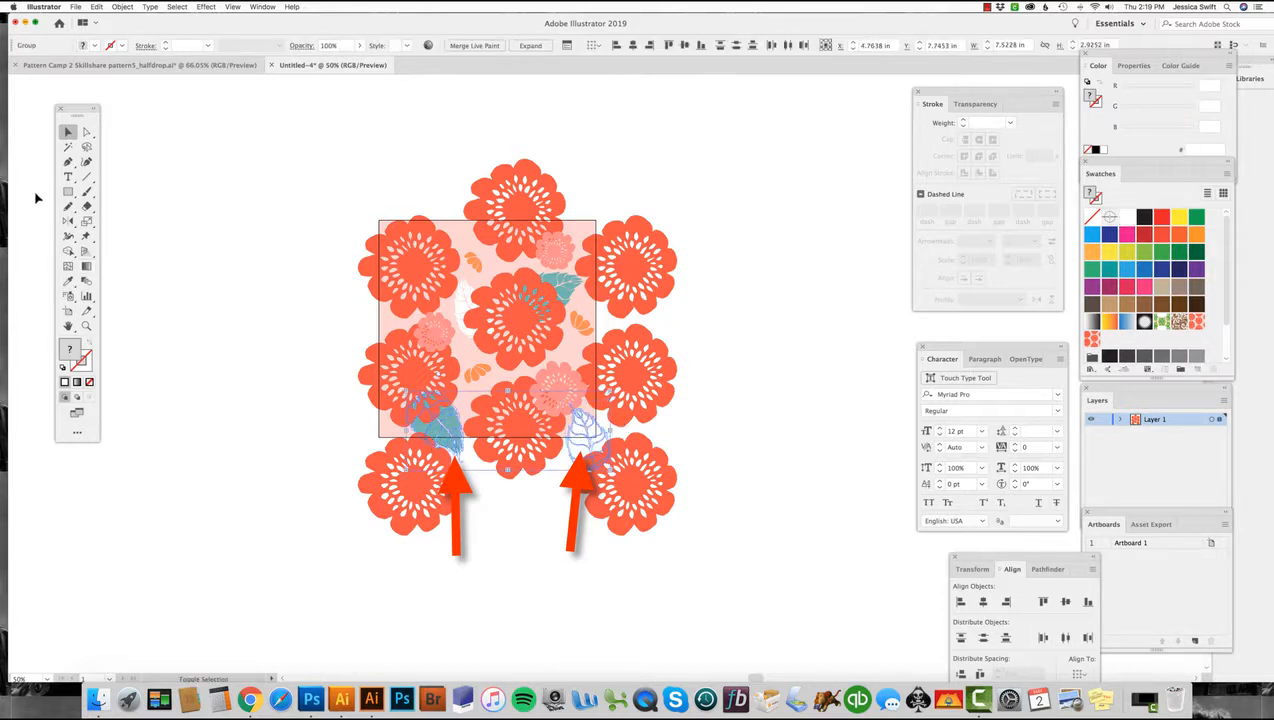
{"action": "double_click", "coordinate": [68, 133]}
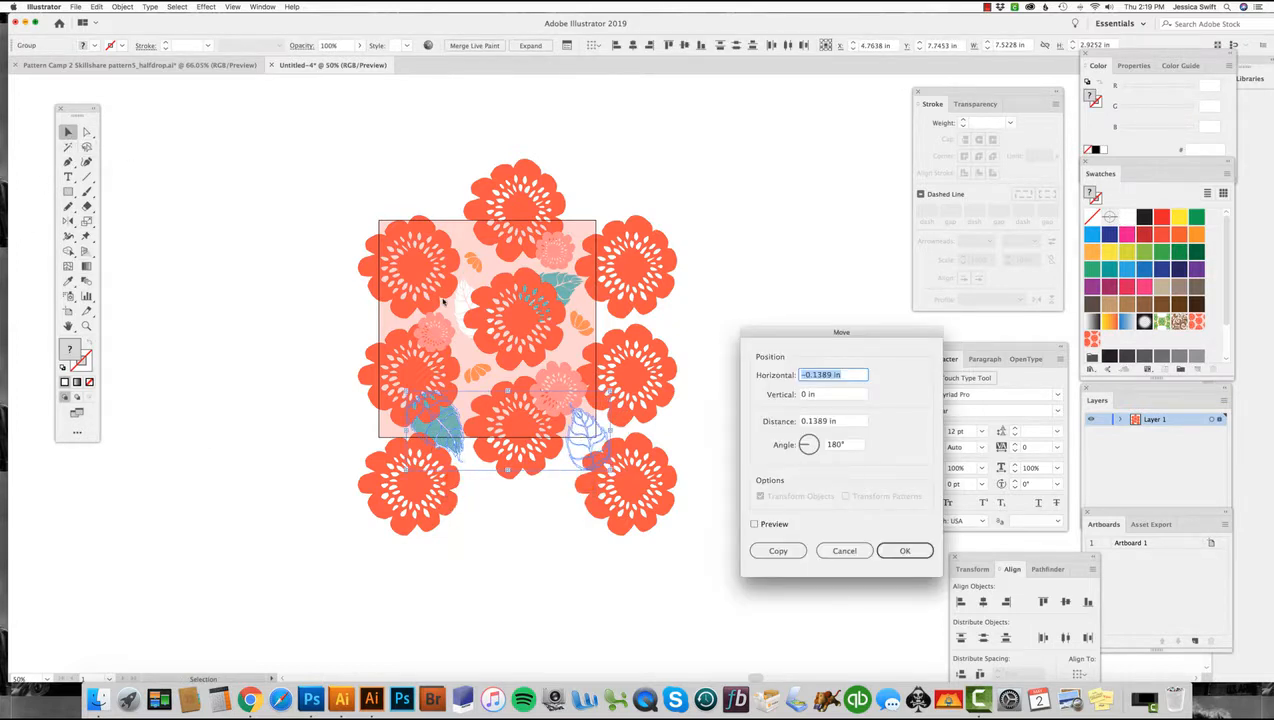
{"action": "type", "text": "0"}
{"action": "key", "text": "Tab"}
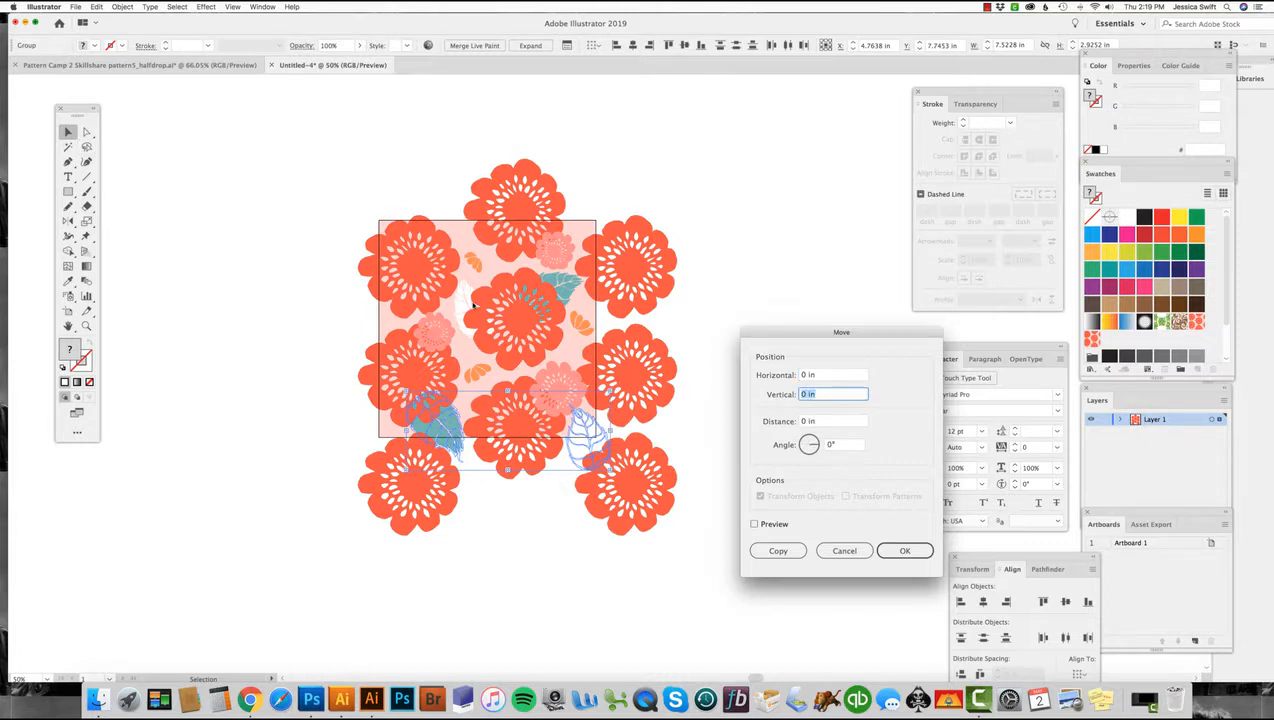
{"action": "type", "text": "-8"}
{"action": "left_click", "coordinate": [776, 550]}
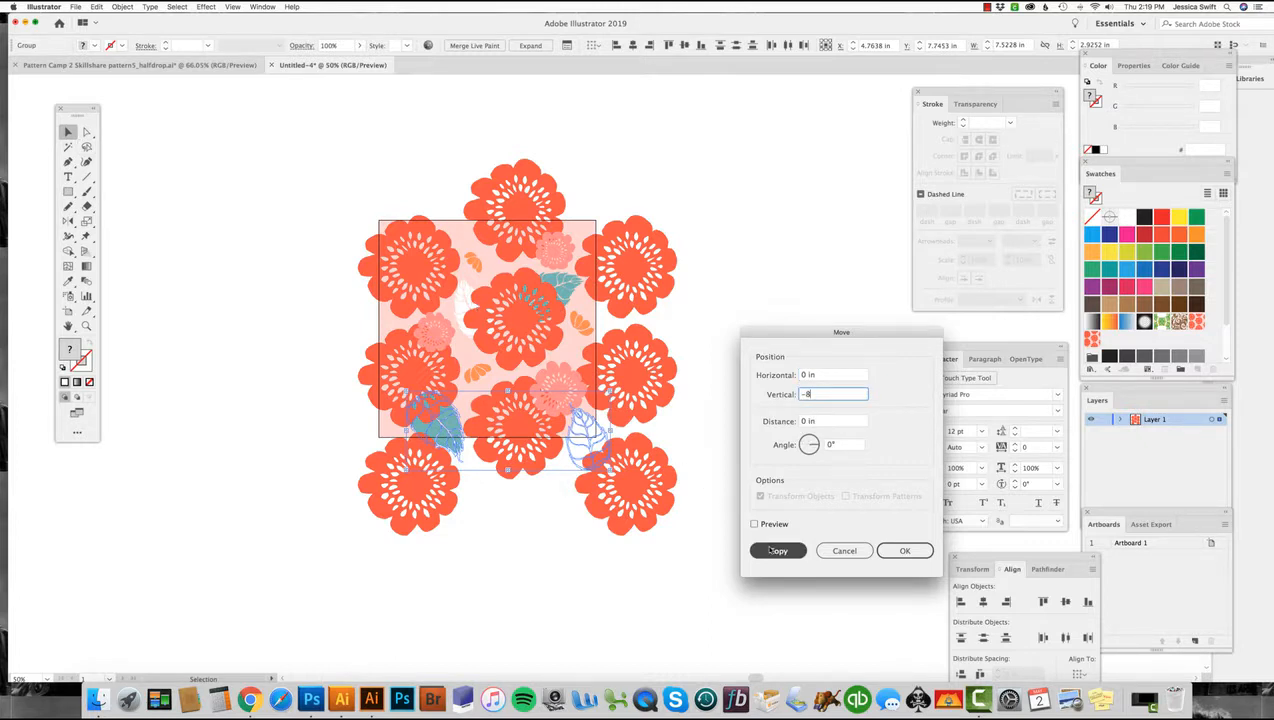
{"action": "left_click", "coordinate": [338, 322]}
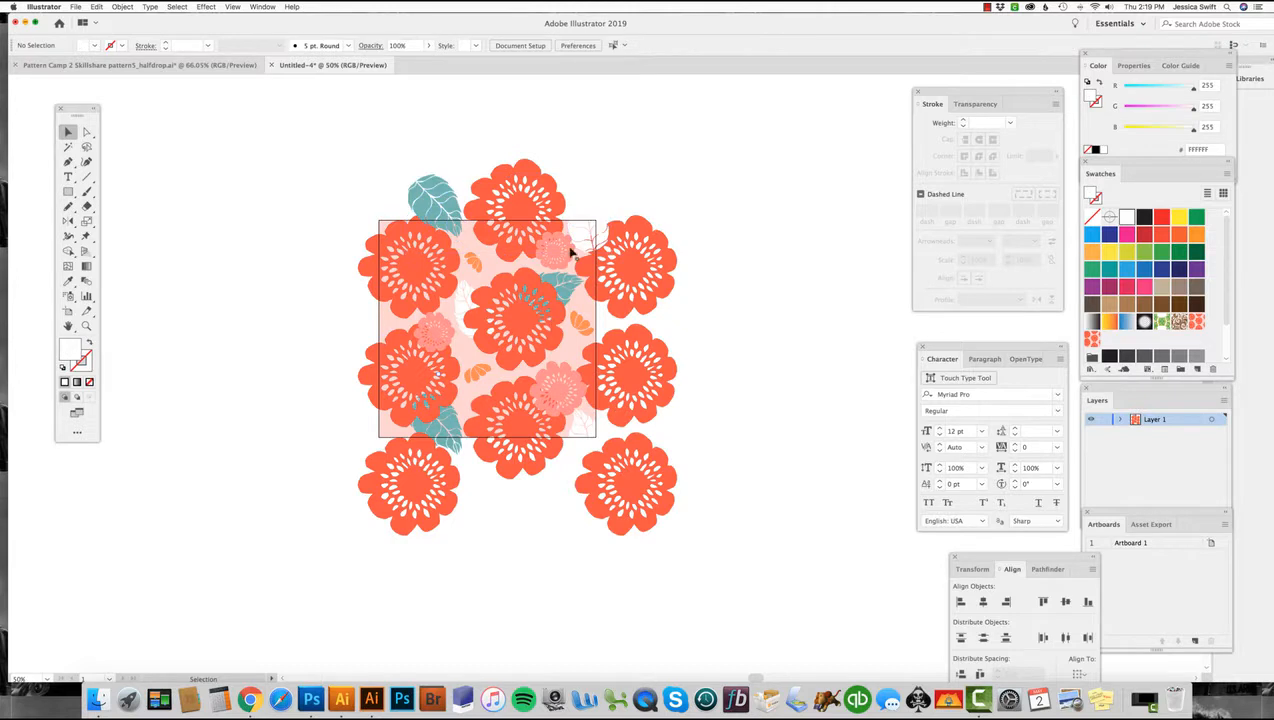
Bring the upper-left and upper-right coral flowers to the front of the copied leaves.
{"action": "left_click", "coordinate": [424, 248]}
{"action": "left_click", "coordinate": [622, 263], "text": "shift"}
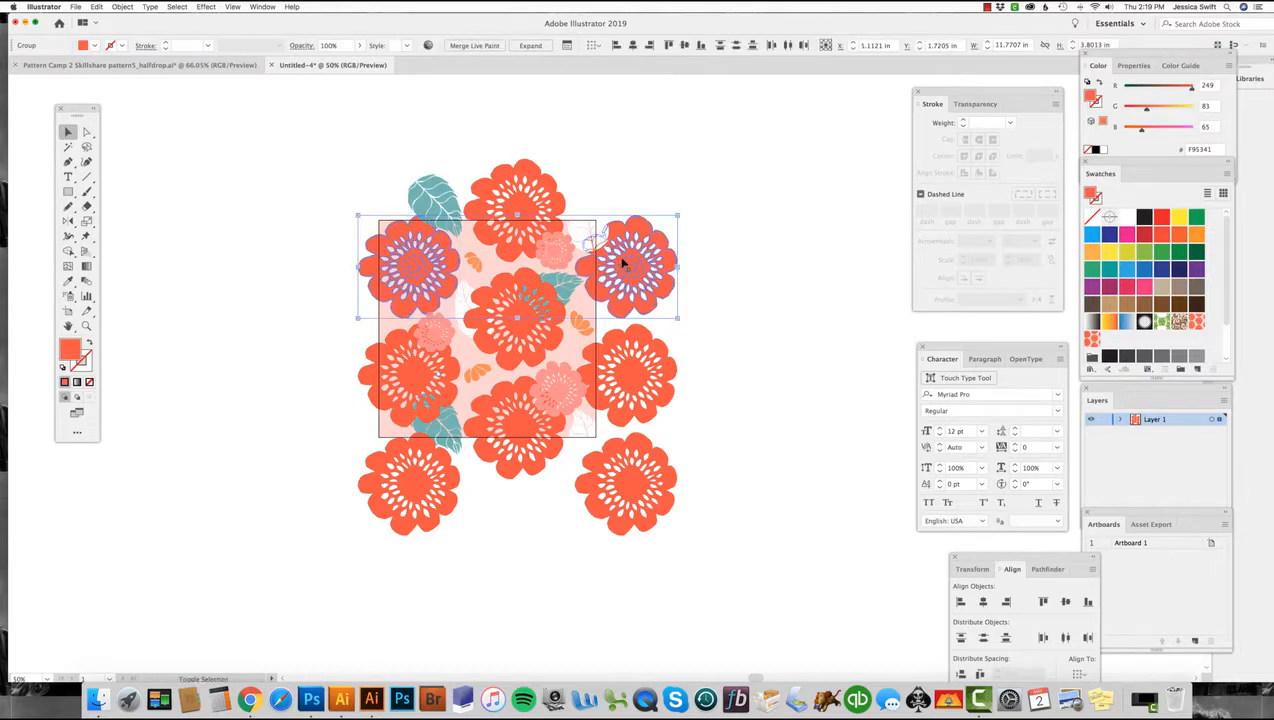
{"action": "left_click", "coordinate": [122, 6]}
{"action": "mouse_move", "coordinate": [130, 28]}
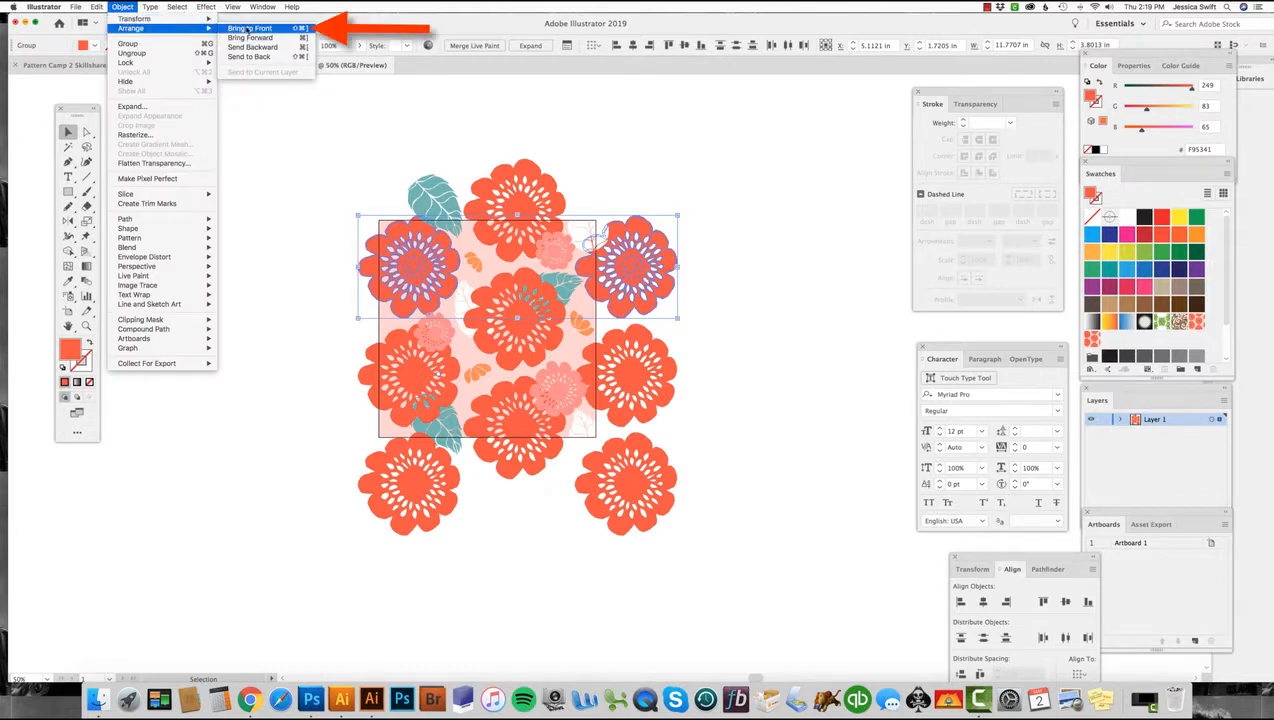
{"action": "left_click", "coordinate": [248, 28]}
{"action": "left_click", "coordinate": [208, 276]}
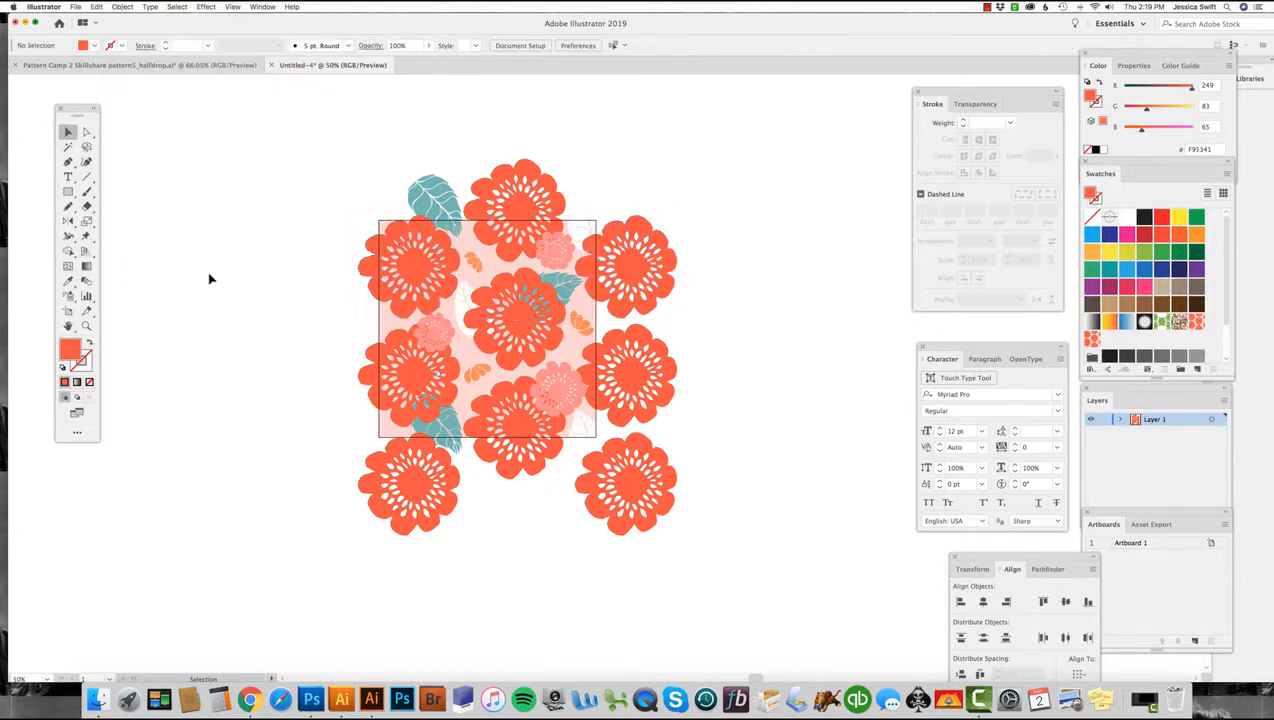
Copy the two white leaves crossing the tile's right edge to the left edge with a move of -8 in horizontal and 0 in vertical.
{"action": "left_click", "coordinate": [464, 296]}
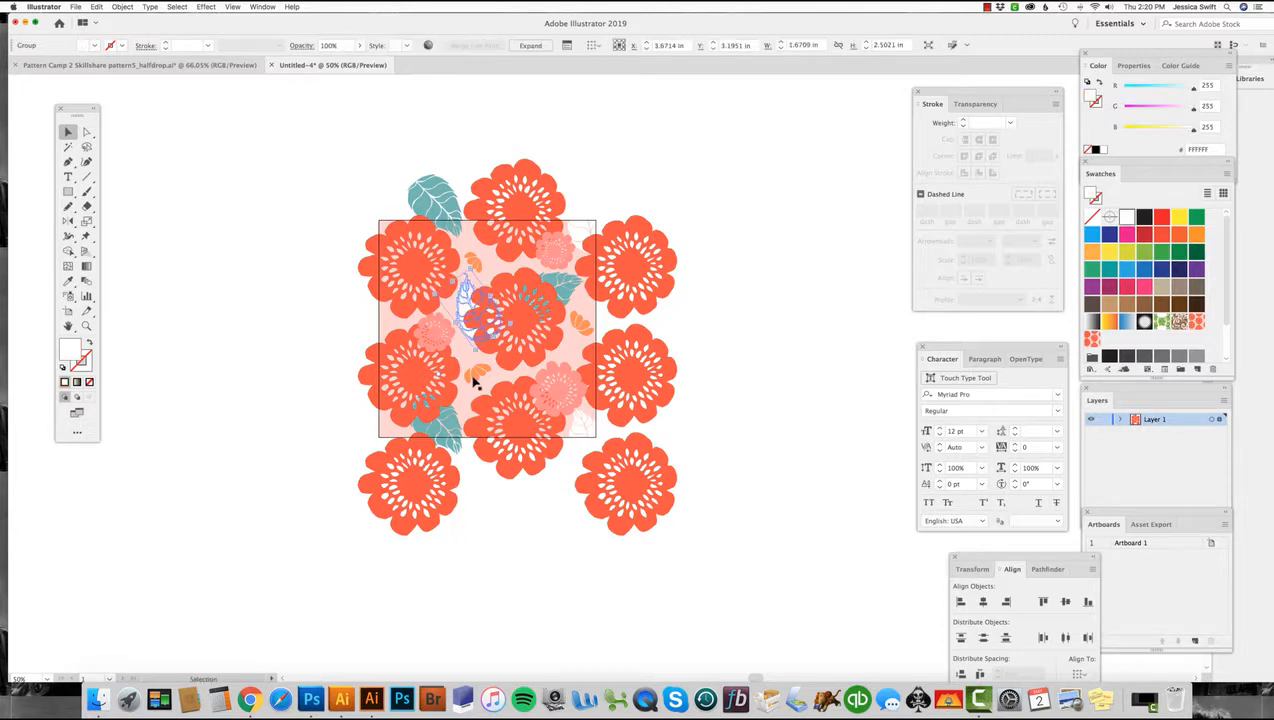
{"action": "left_click", "coordinate": [297, 420]}
{"action": "left_click", "coordinate": [590, 433]}
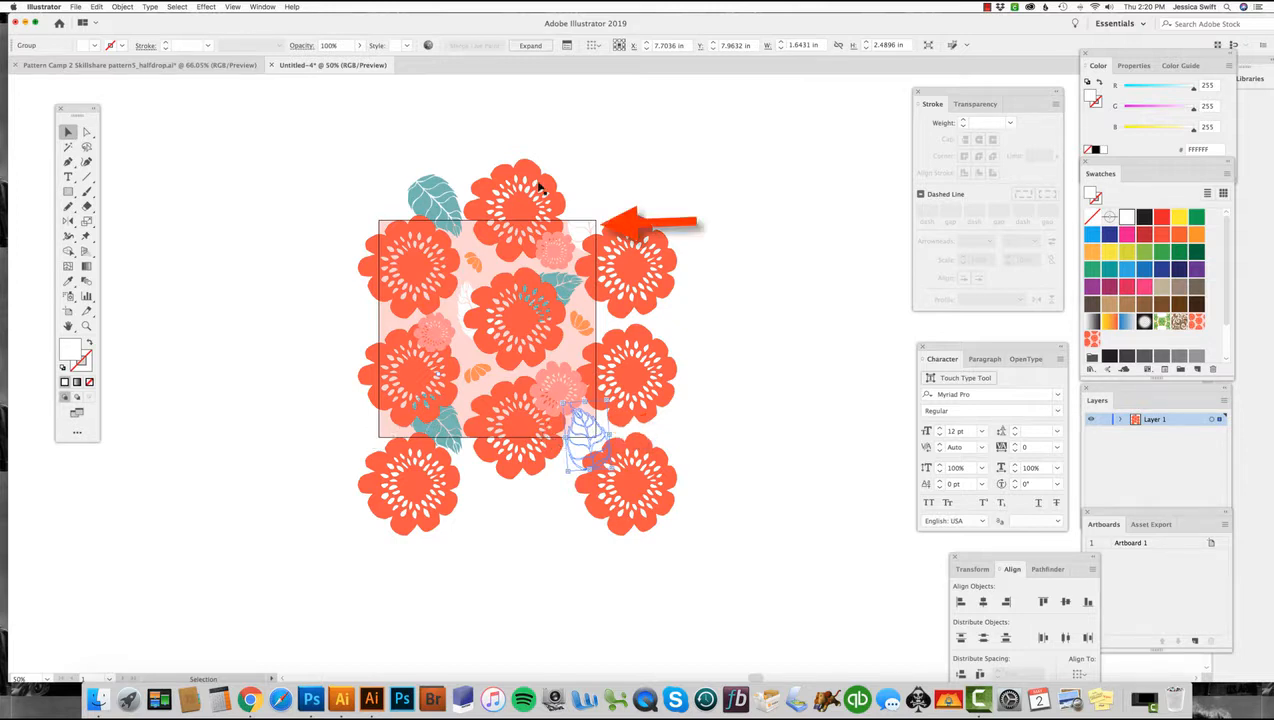
{"action": "left_click", "coordinate": [587, 233]}
{"action": "left_click", "coordinate": [587, 438], "text": "shift"}
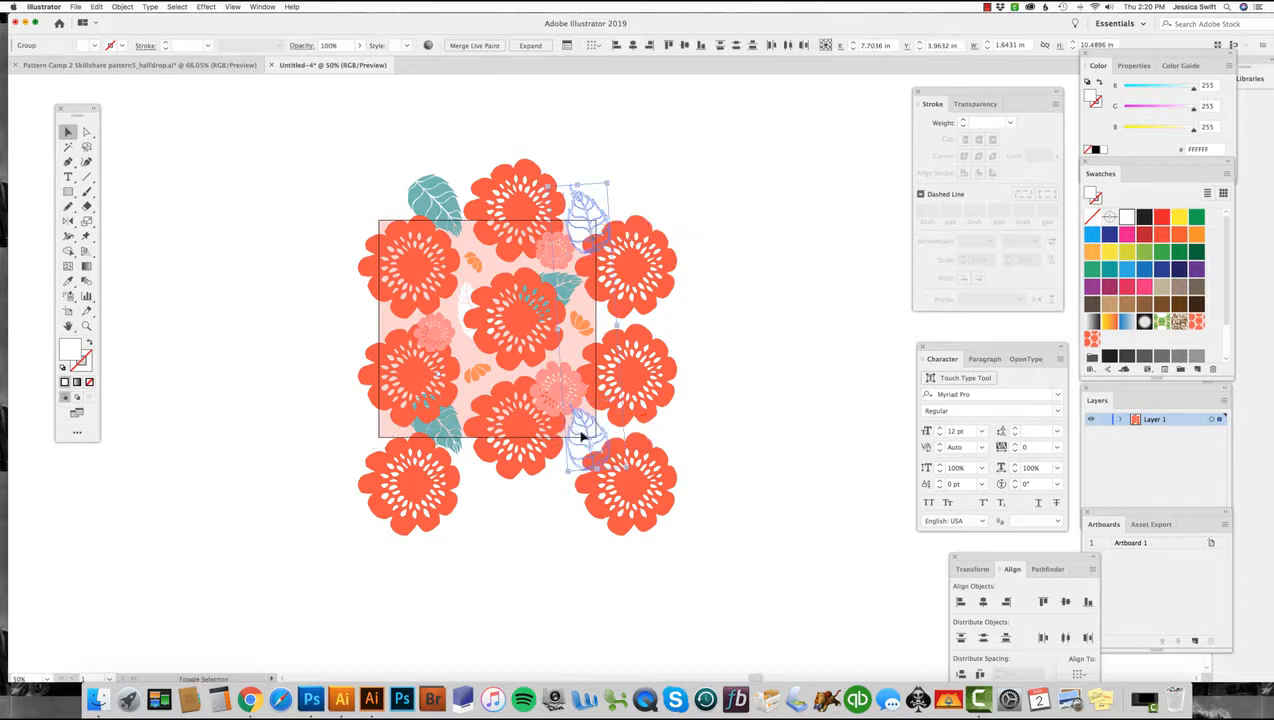
{"action": "key", "text": "Return"}
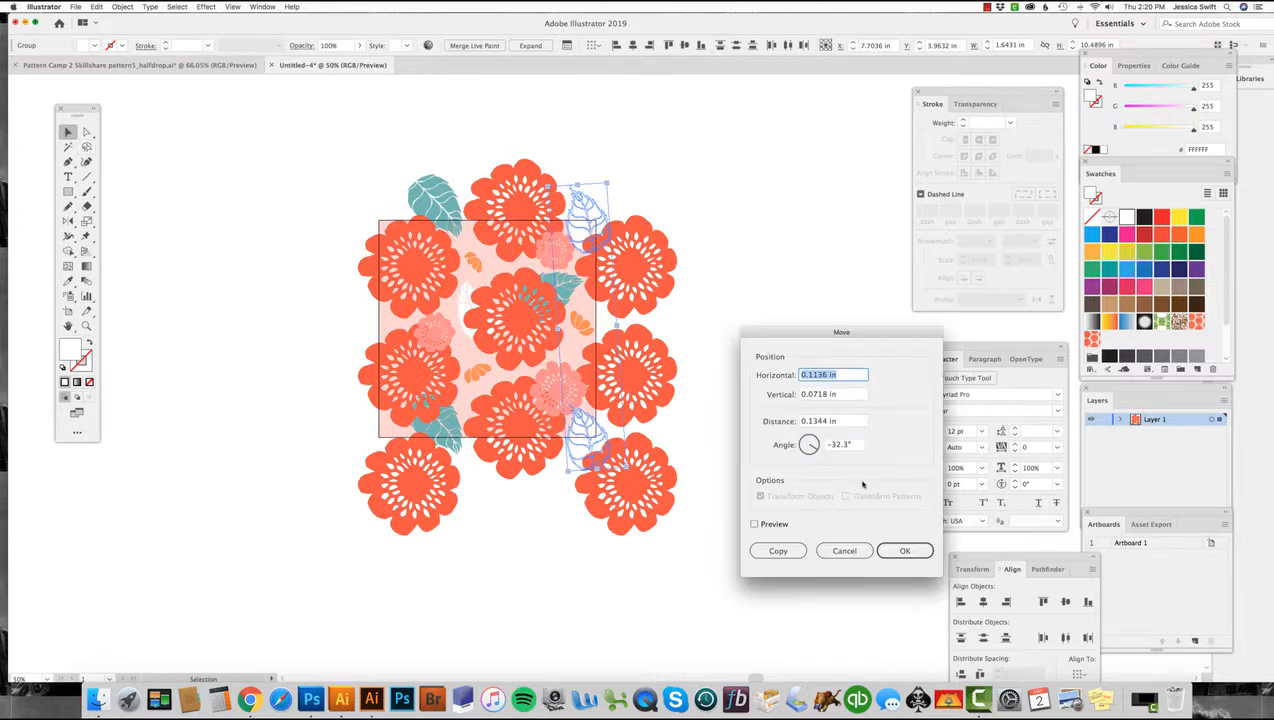
{"action": "type", "text": "-8"}
{"action": "key", "text": "Tab"}
{"action": "type", "text": "0"}
{"action": "left_click", "coordinate": [800, 551]}
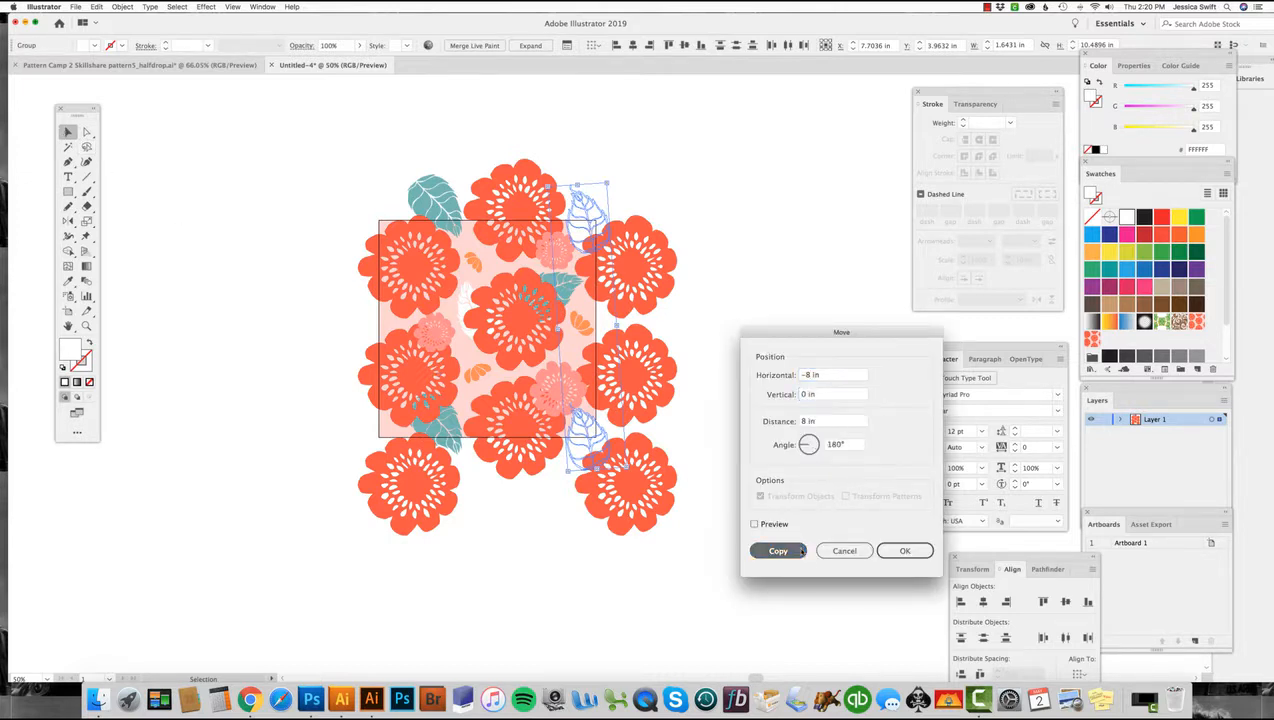
Bring the lower-left coral flower to the front of the copied white leaf.
{"action": "left_click", "coordinate": [250, 457]}
{"action": "left_click", "coordinate": [422, 499]}
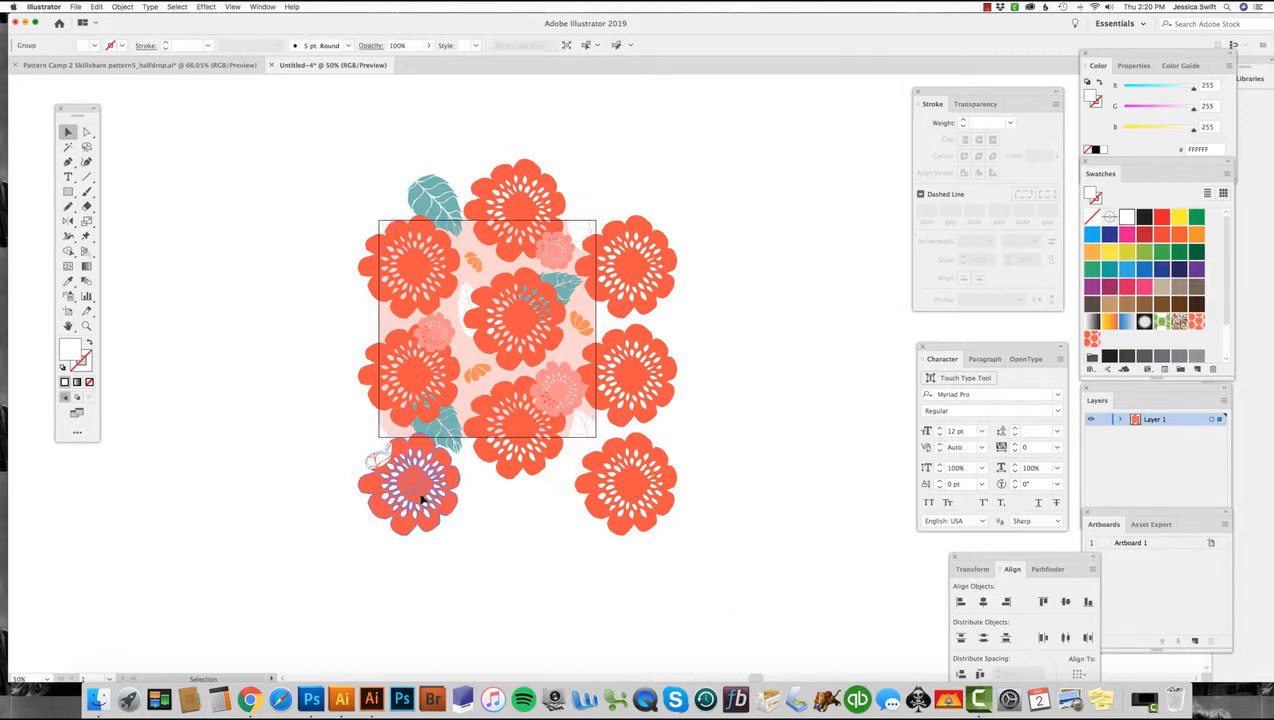
{"action": "left_click", "coordinate": [122, 7]}
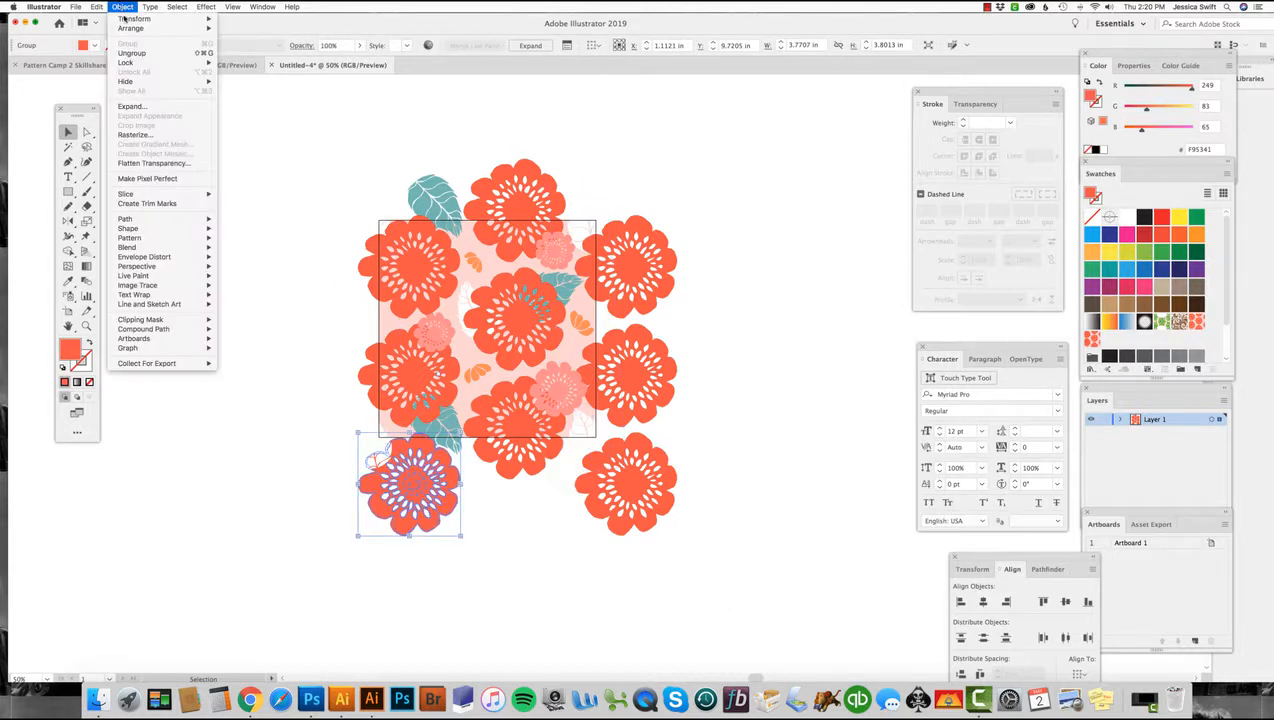
{"action": "mouse_move", "coordinate": [138, 30]}
{"action": "left_click", "coordinate": [260, 28]}
{"action": "left_click", "coordinate": [269, 342]}
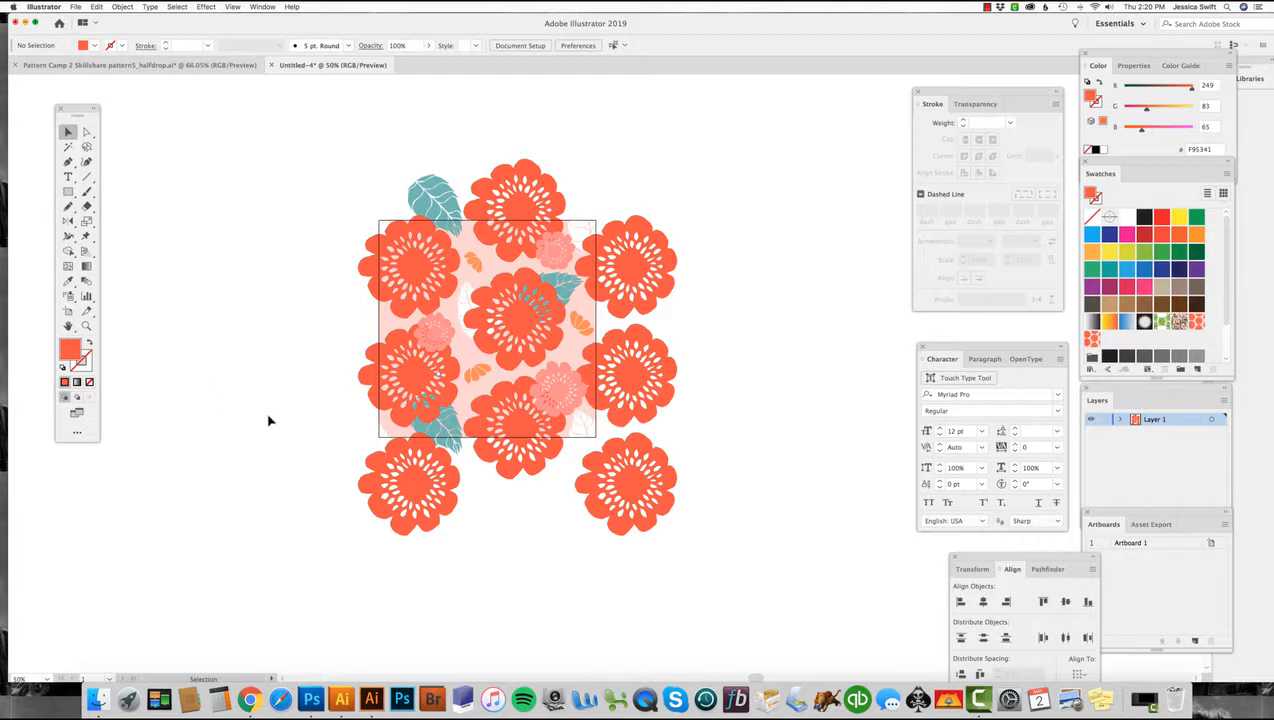
Save the complete tile artwork, including every flower and leaf overlapping its edges, as a new pattern swatch.
{"action": "left_click", "coordinate": [389, 317]}
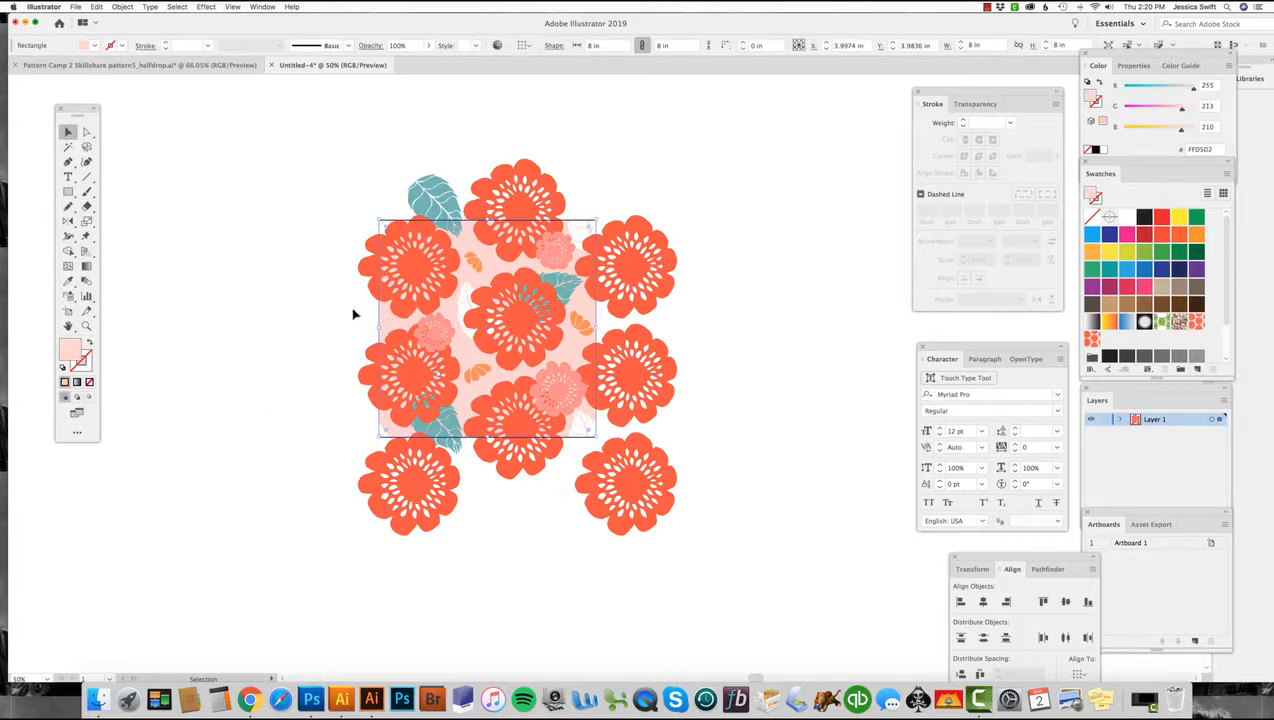
{"action": "left_click", "coordinate": [361, 316]}
{"action": "left_click", "coordinate": [380, 316]}
{"action": "left_click", "coordinate": [200, 224]}
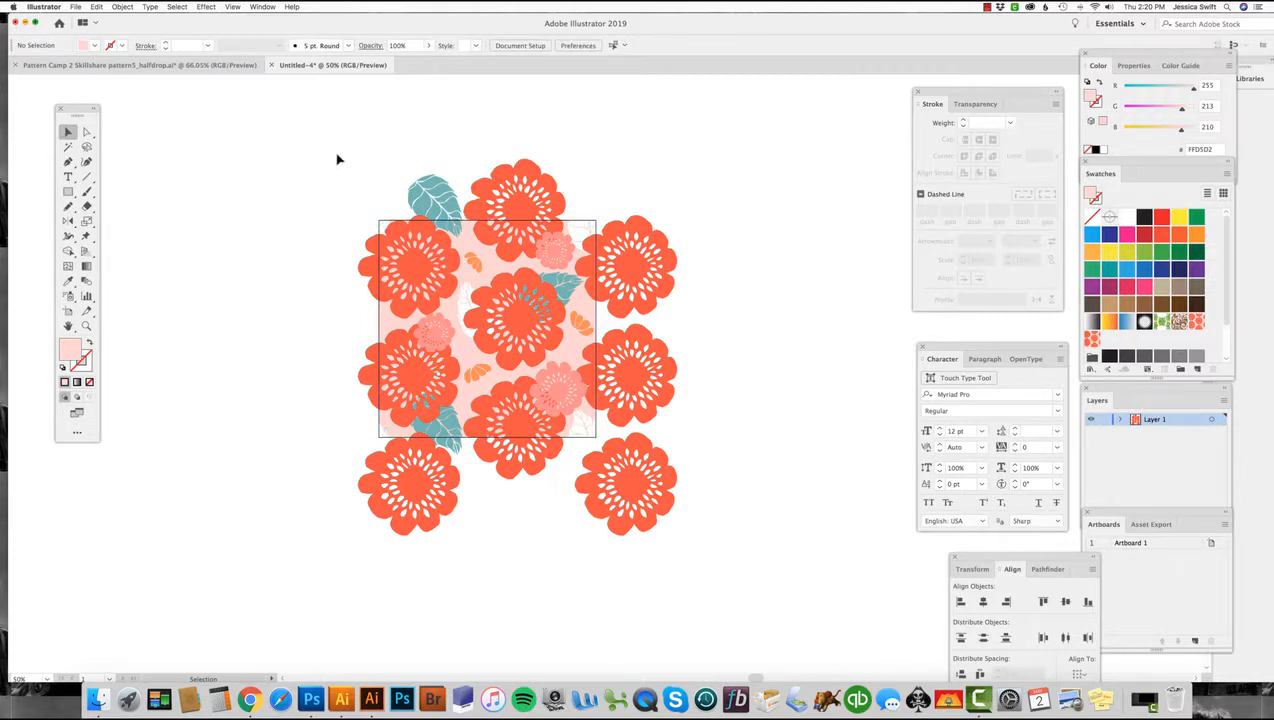
{"action": "left_click_drag", "start_coordinate": [337, 153], "coordinate": [741, 600]}
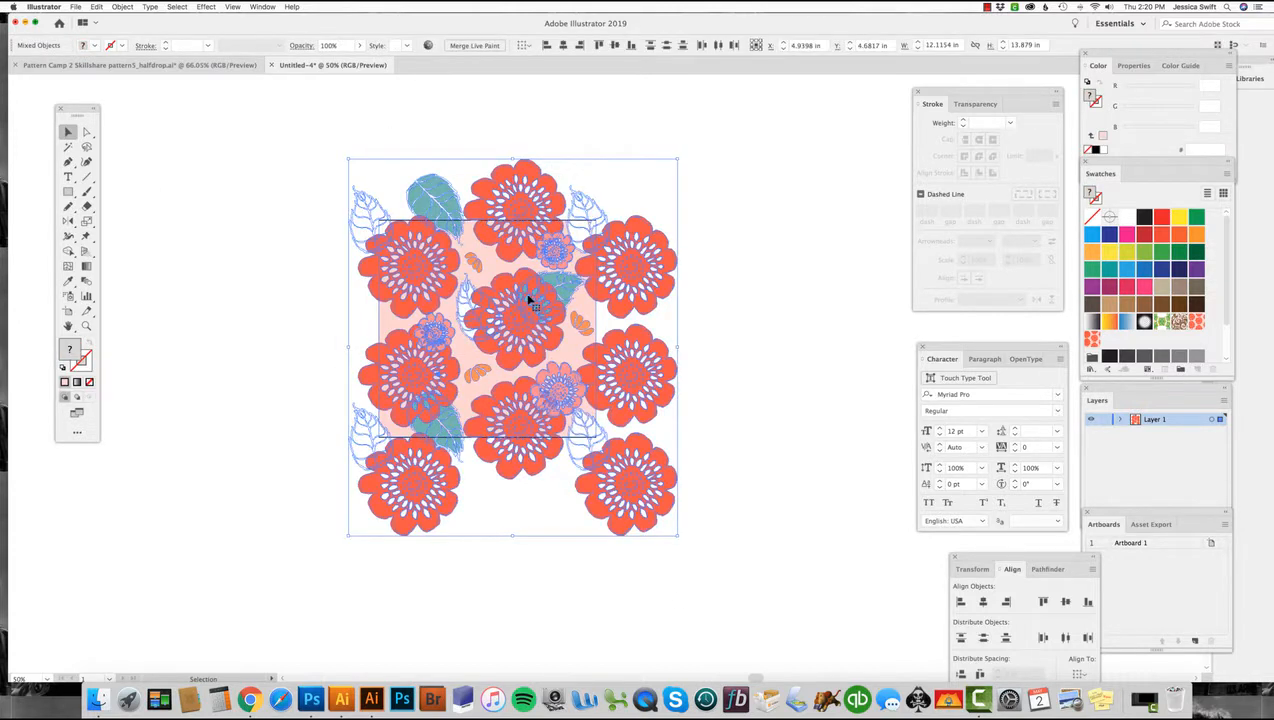
{"action": "left_click_drag", "start_coordinate": [614, 347], "coordinate": [1108, 340]}
Create a 25 × 25 in square in the empty space to the right of the tile artwork.
{"action": "left_click_drag", "start_coordinate": [741, 359], "coordinate": [313, 292]}
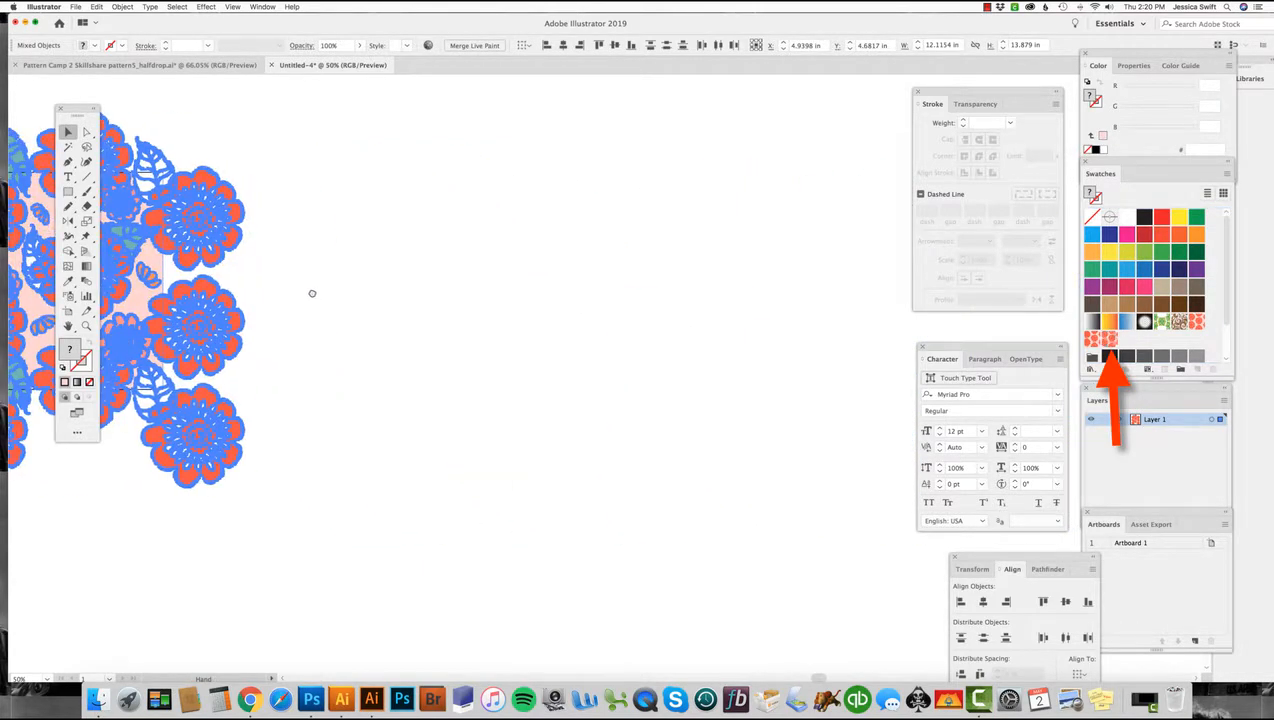
{"action": "key", "text": "m"}
{"action": "left_click", "coordinate": [318, 140]}
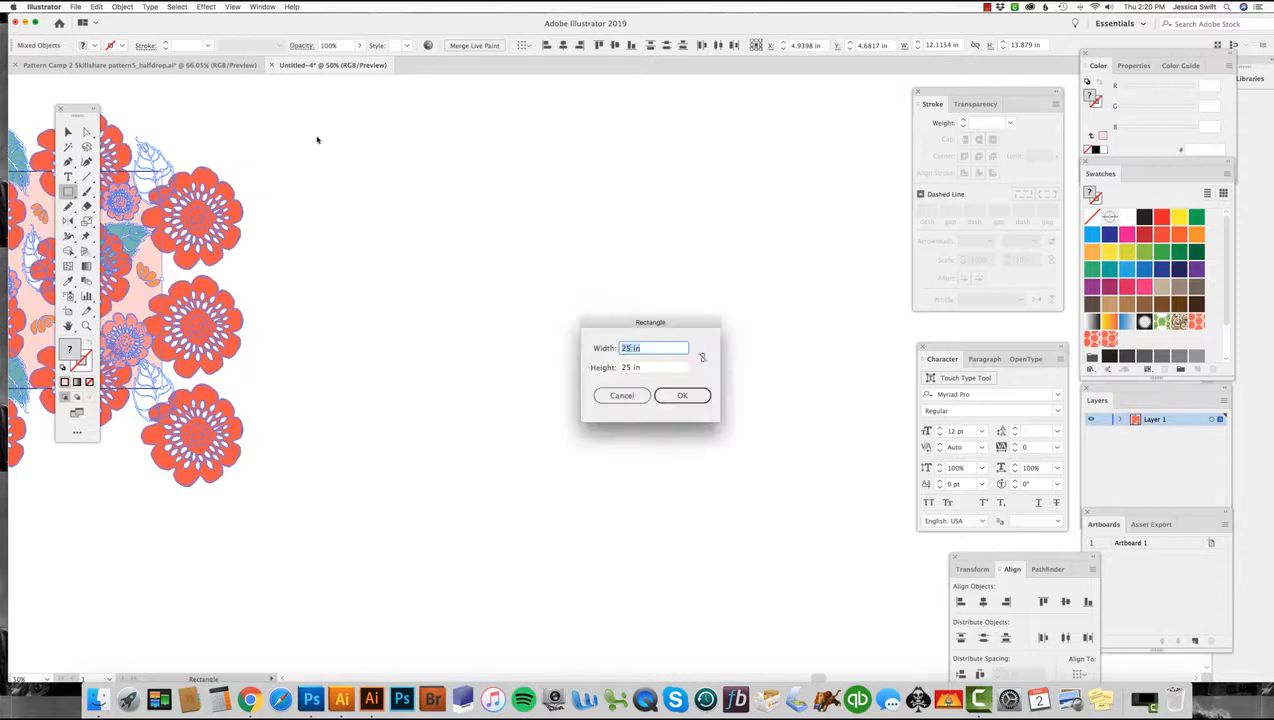
{"action": "key", "text": "Return"}
{"action": "key", "text": "super+minus"}
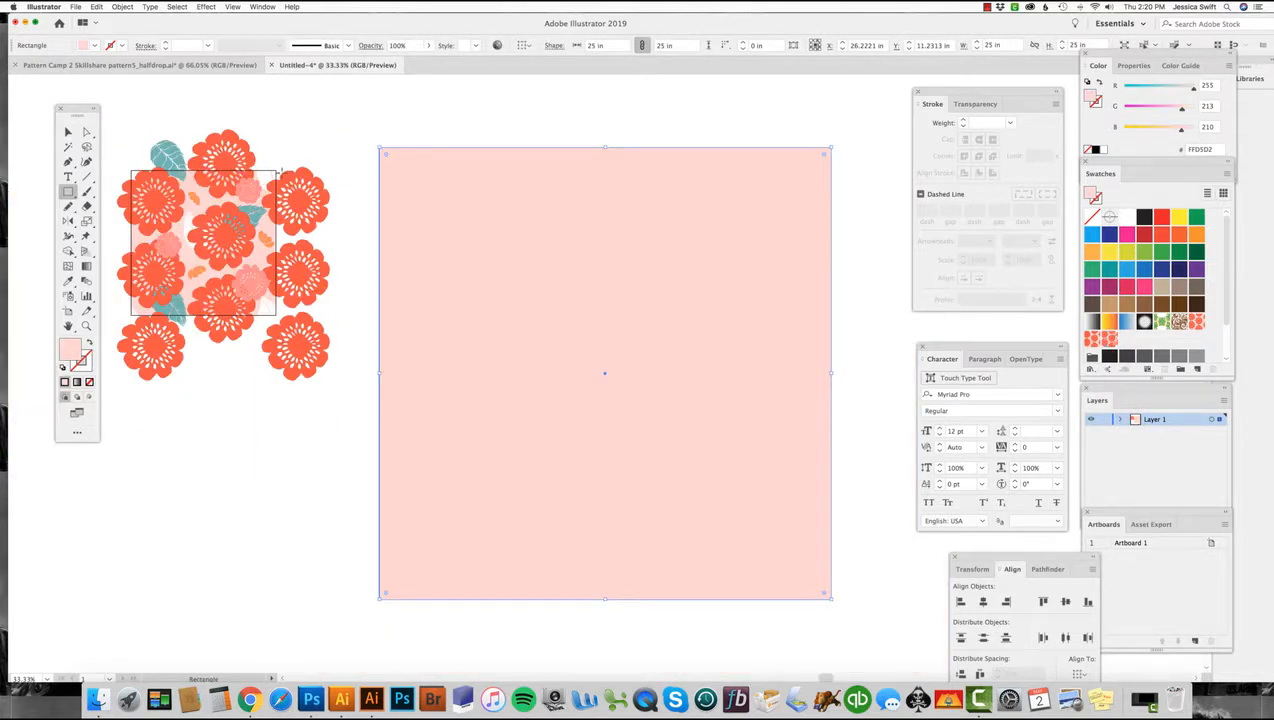
Fill the 25 in square with the earlier flower-only pattern for comparison, and replace it with the newly saved pattern swatch.
{"action": "left_click", "coordinate": [68, 132]}
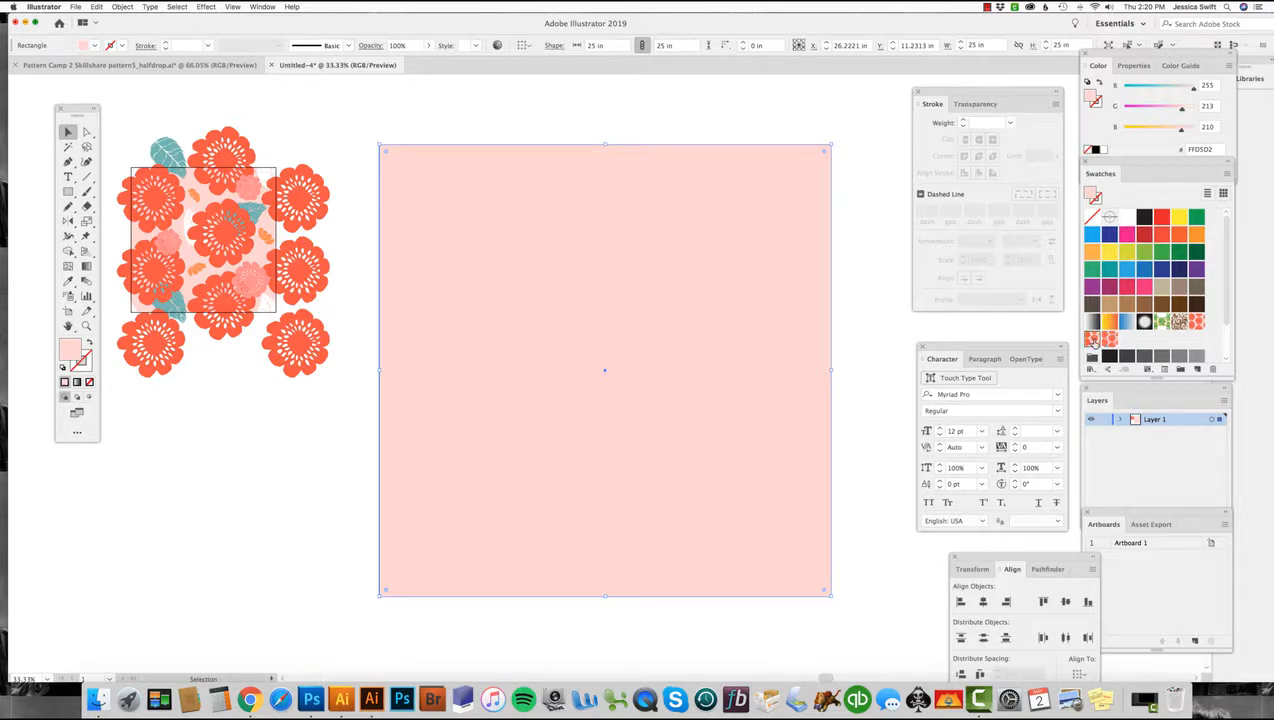
{"action": "left_click", "coordinate": [1093, 340]}
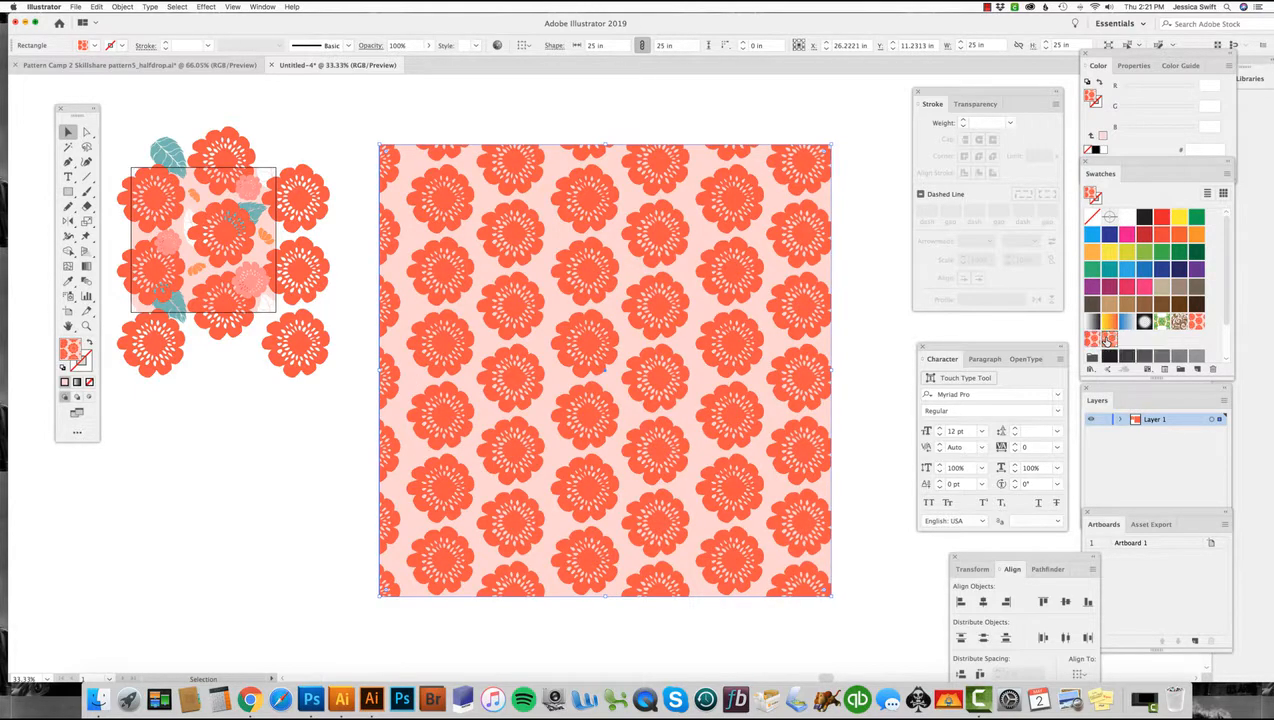
{"action": "left_click", "coordinate": [1106, 341]}
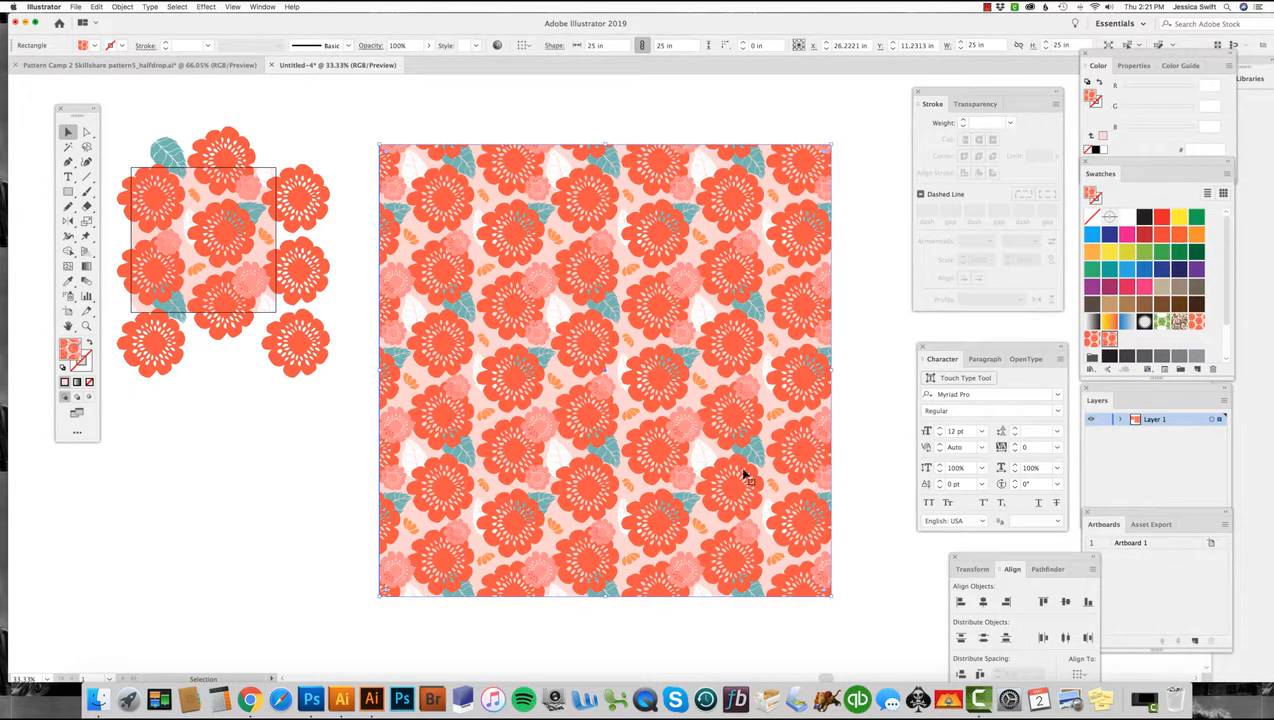